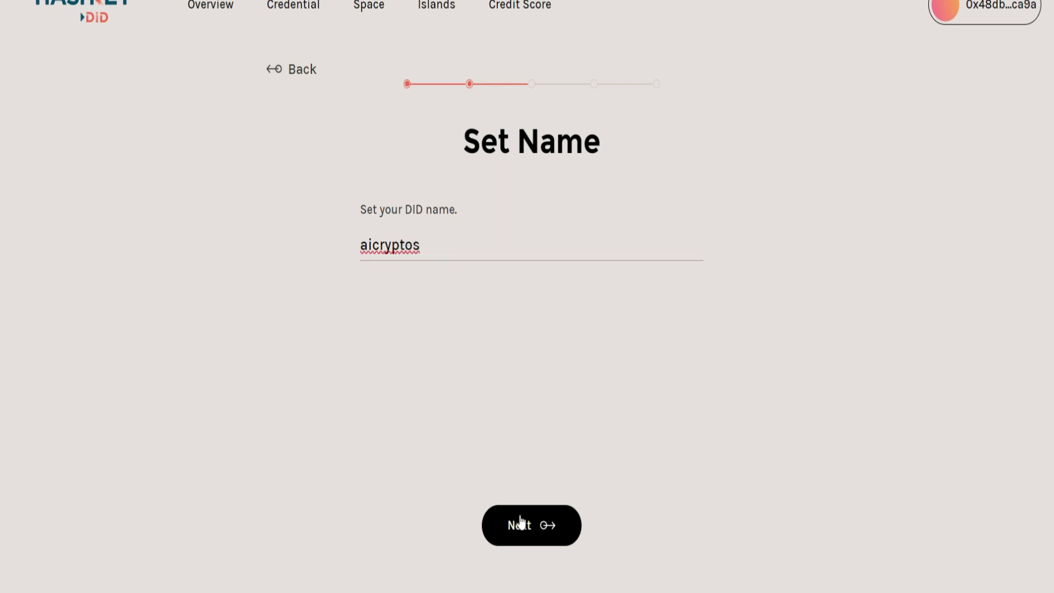
# Accept the aicryptos.key ID and give it a DIY avatar.
pyautogui.click(528, 544)
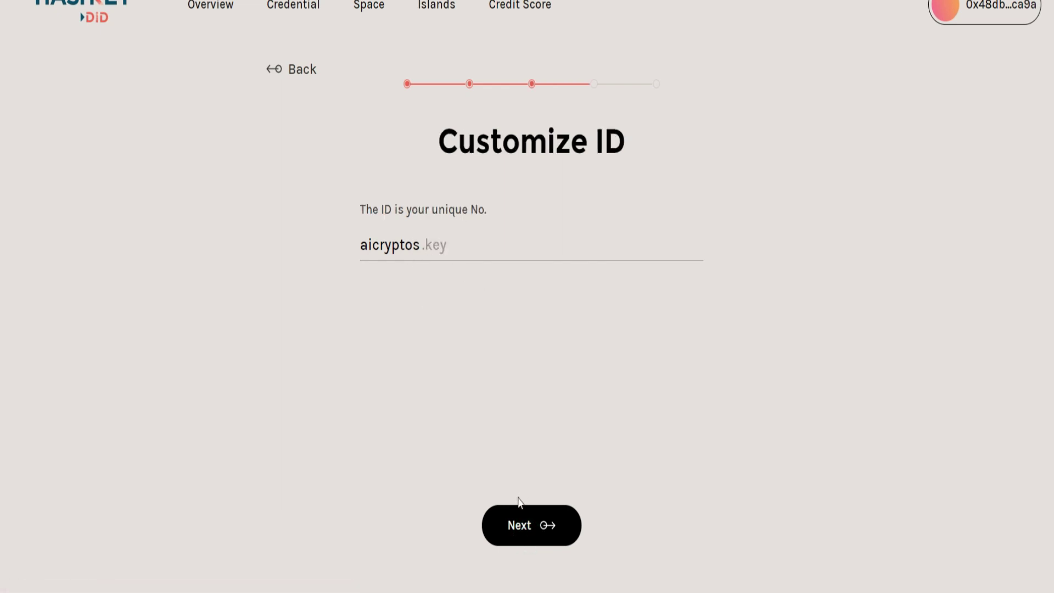
pyautogui.click(511, 536)
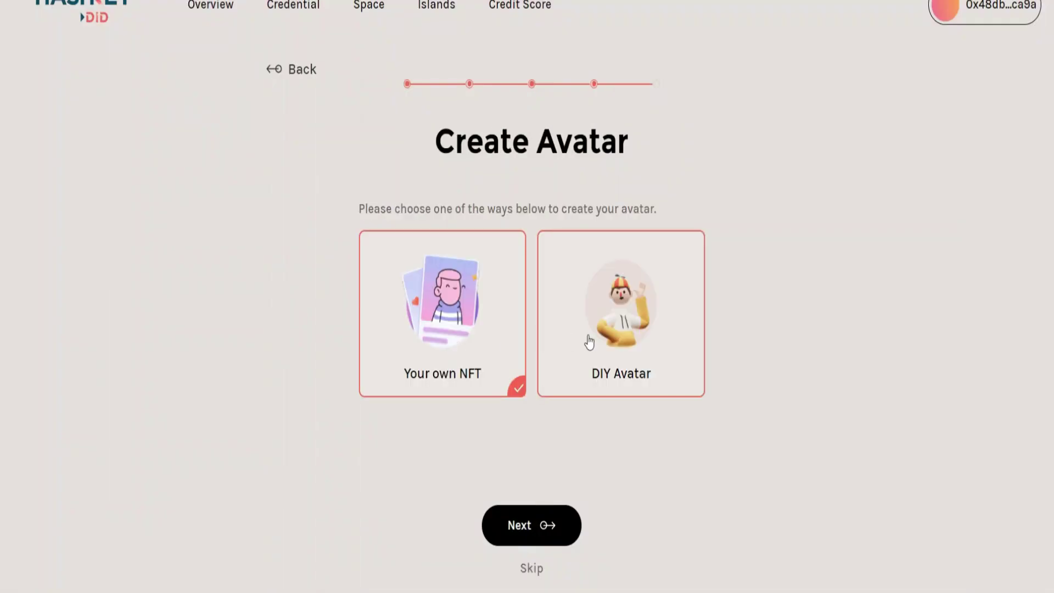
pyautogui.click(640, 344)
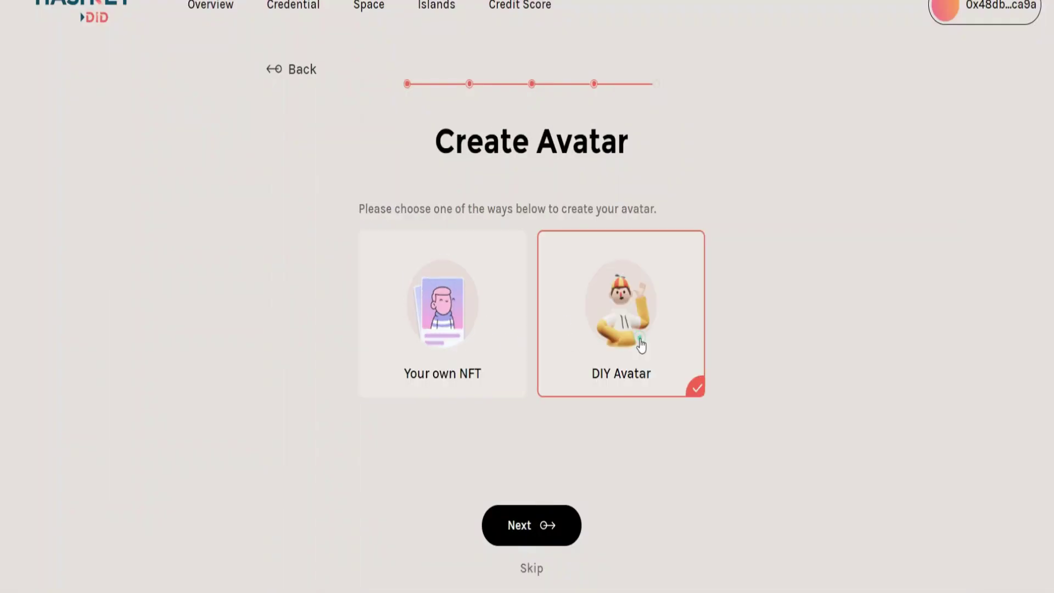
pyautogui.click(526, 525)
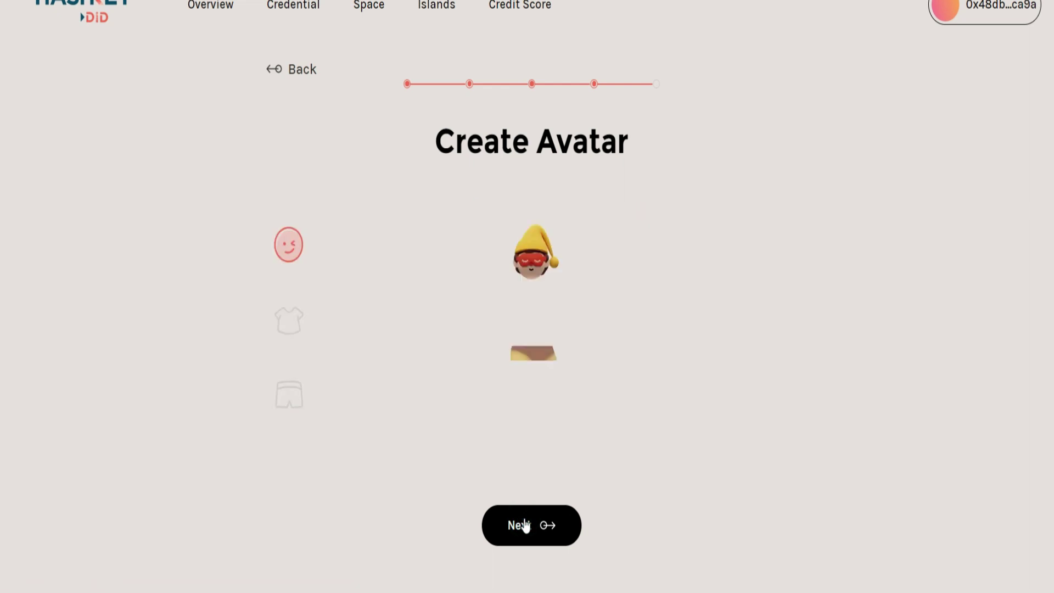
pyautogui.click(503, 528)
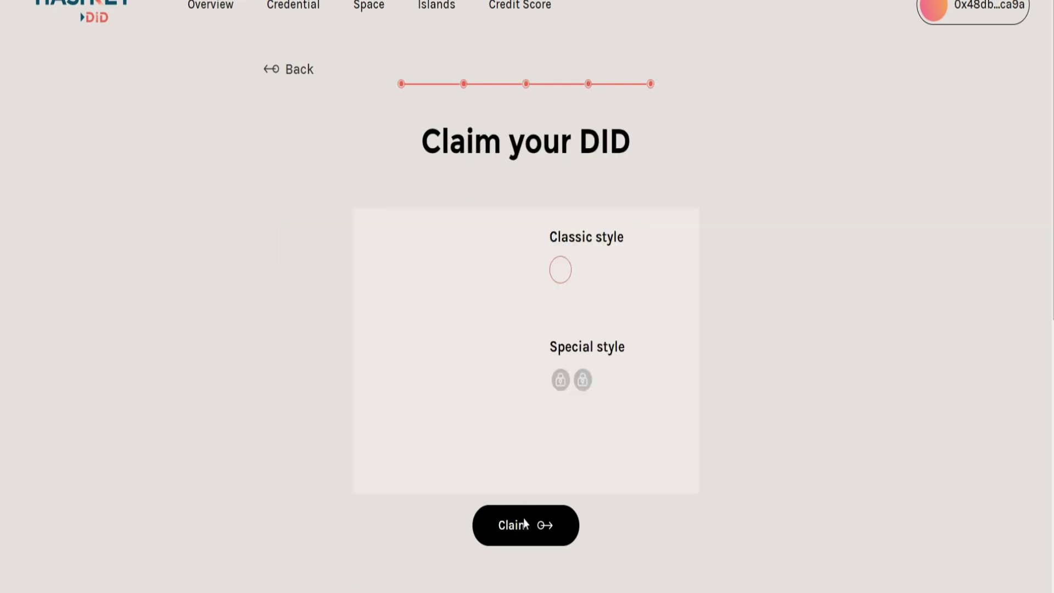
# Claim the DID after switching MetaMask to Polygon, and confirm the mint transaction.
pyautogui.scroll(-2, 741, 361)
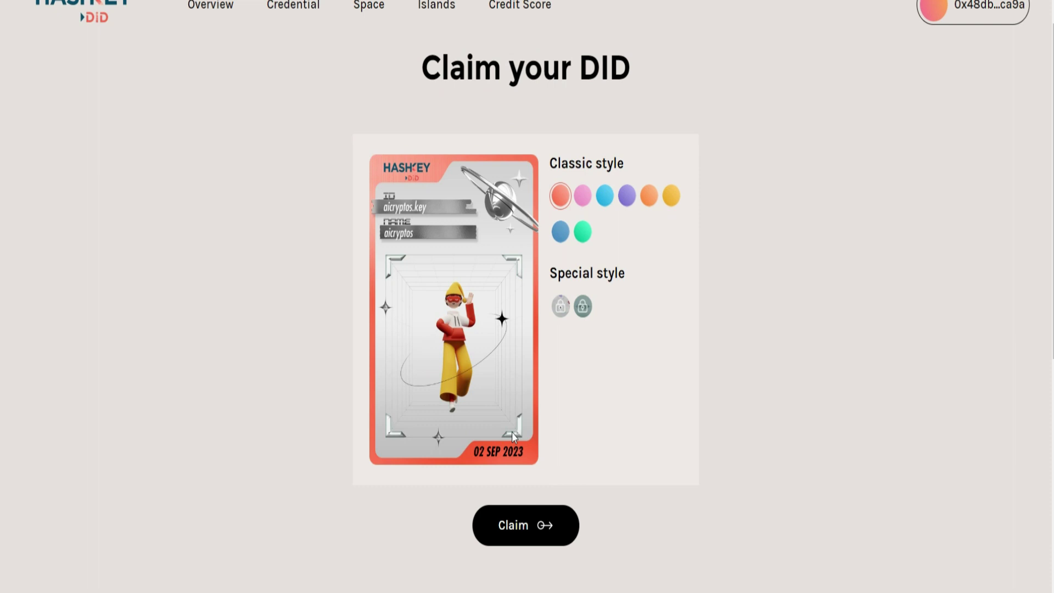
pyautogui.click(524, 541)
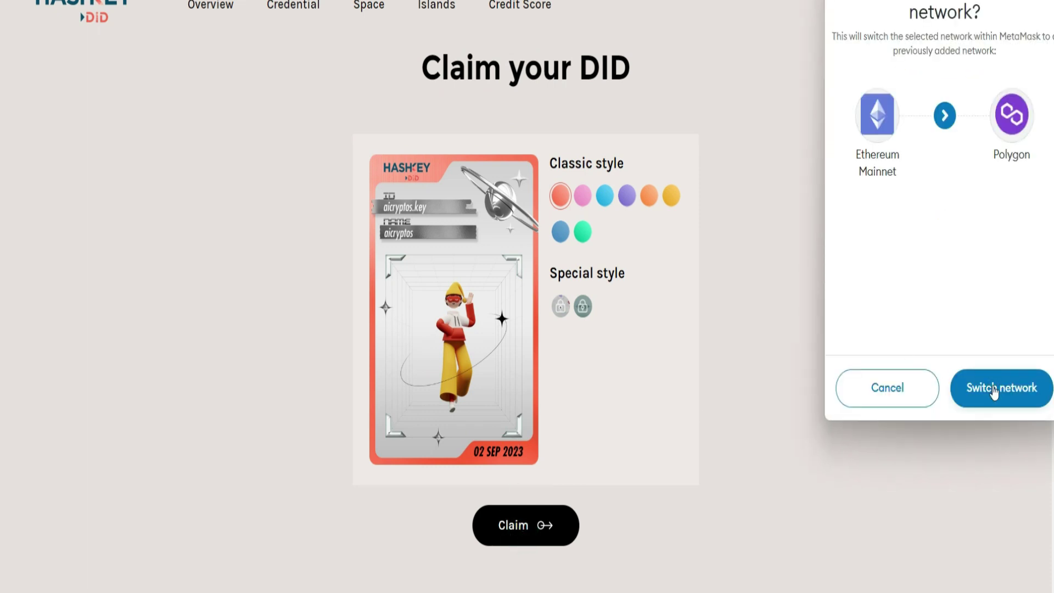
pyautogui.click(996, 389)
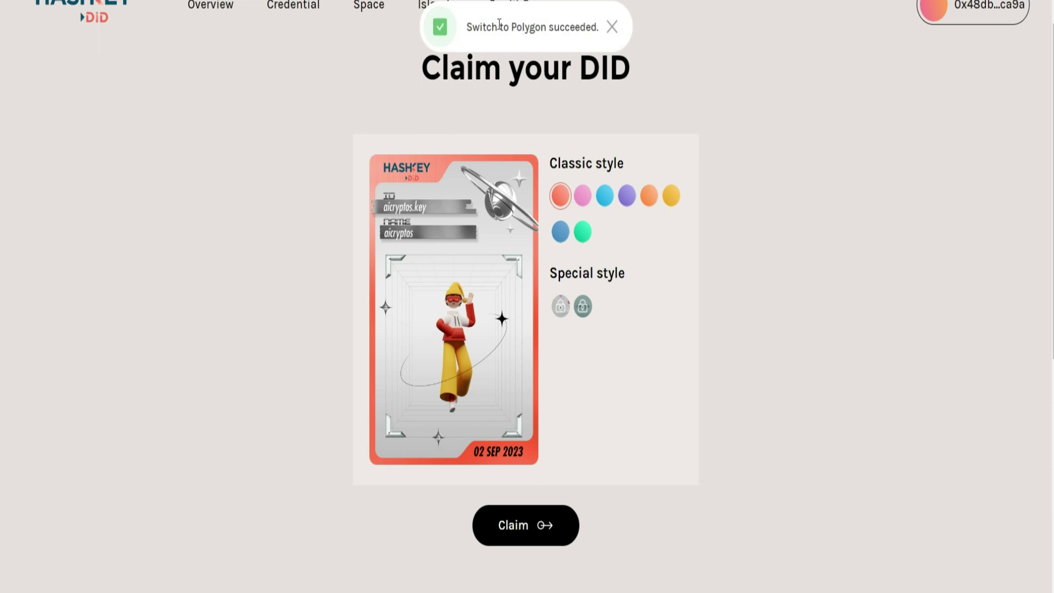
pyautogui.click(509, 530)
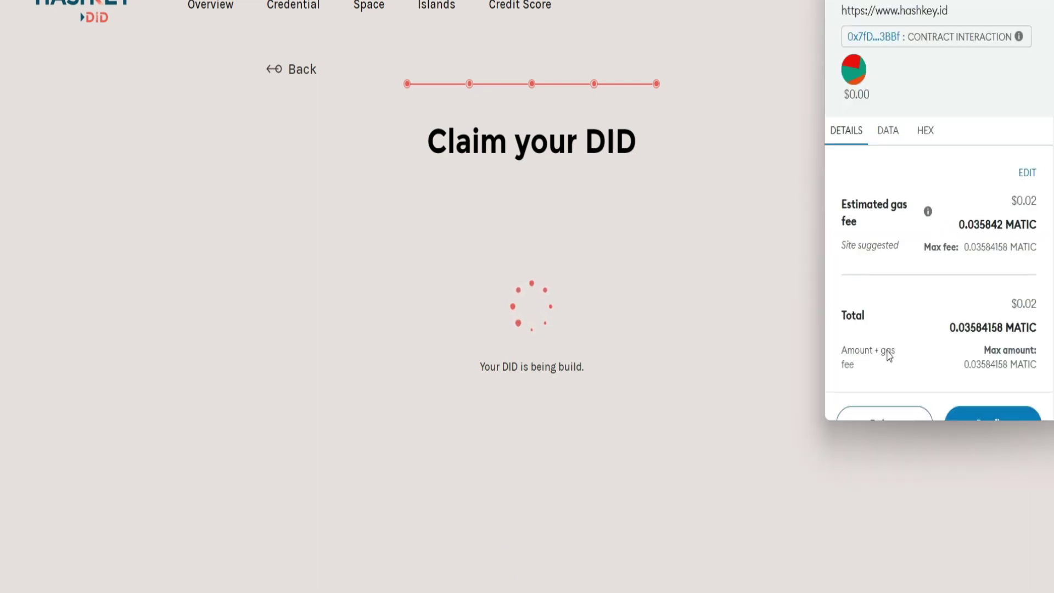
pyautogui.click(993, 387)
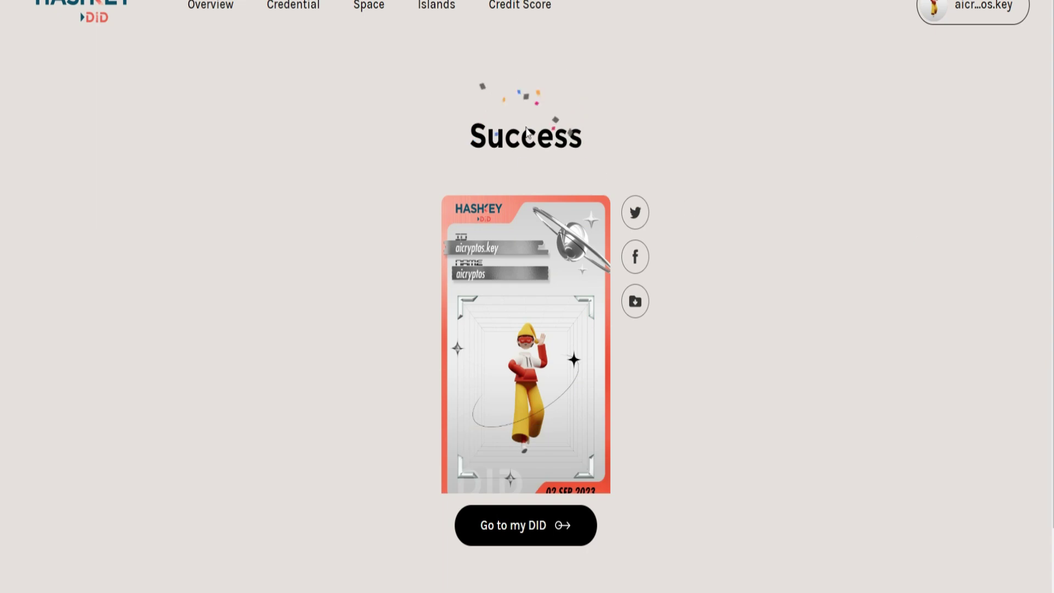
# Claim credential A through reCAPTCHA and MetaMask, then view it as OST #19846 in the Space.
pyautogui.click(693, 156)
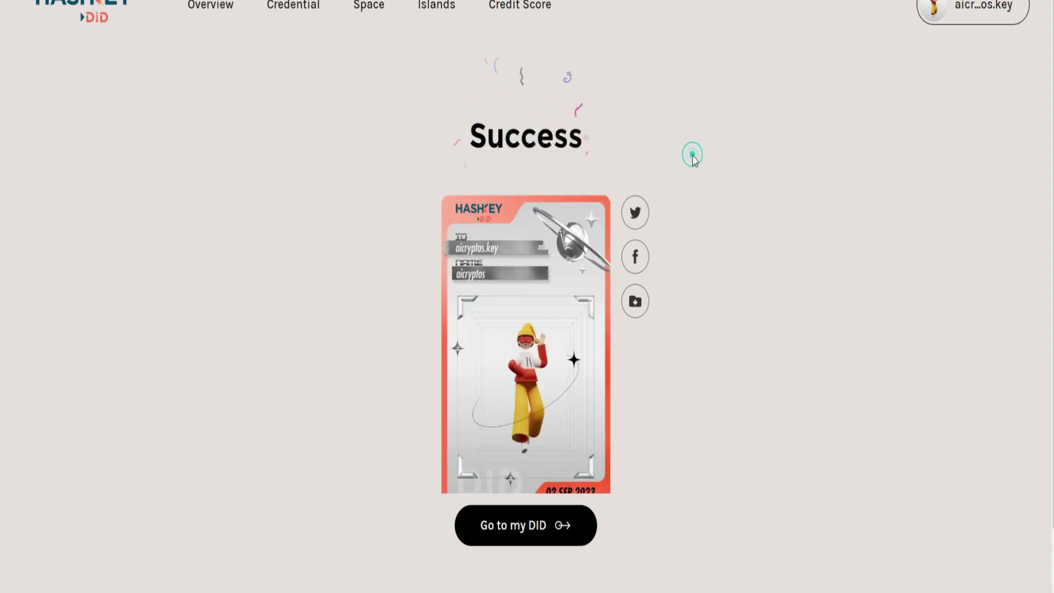
pyautogui.click(518, 529)
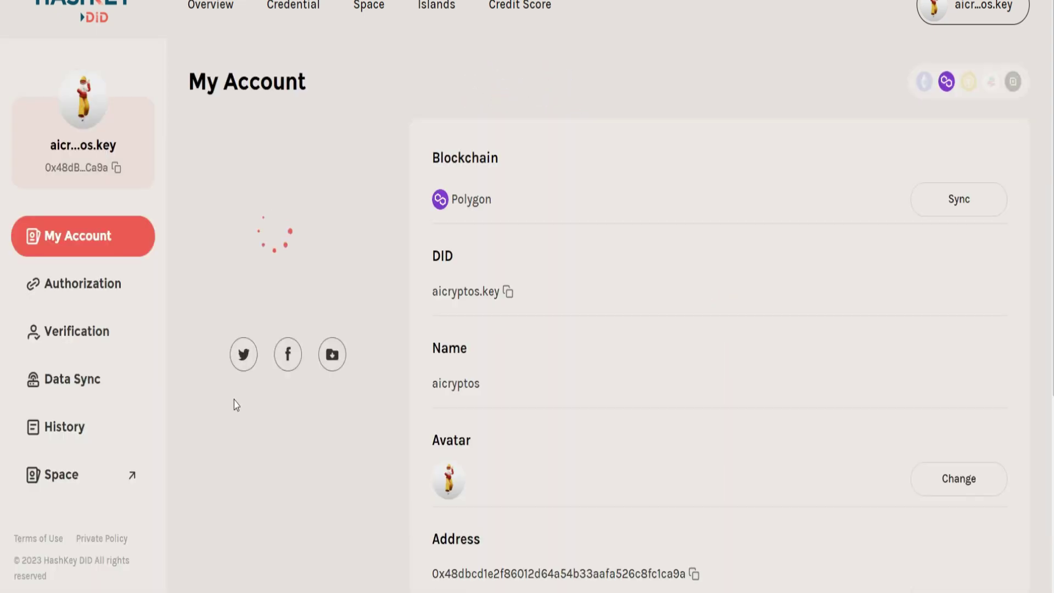
pyautogui.scroll(-5, 605, 320)
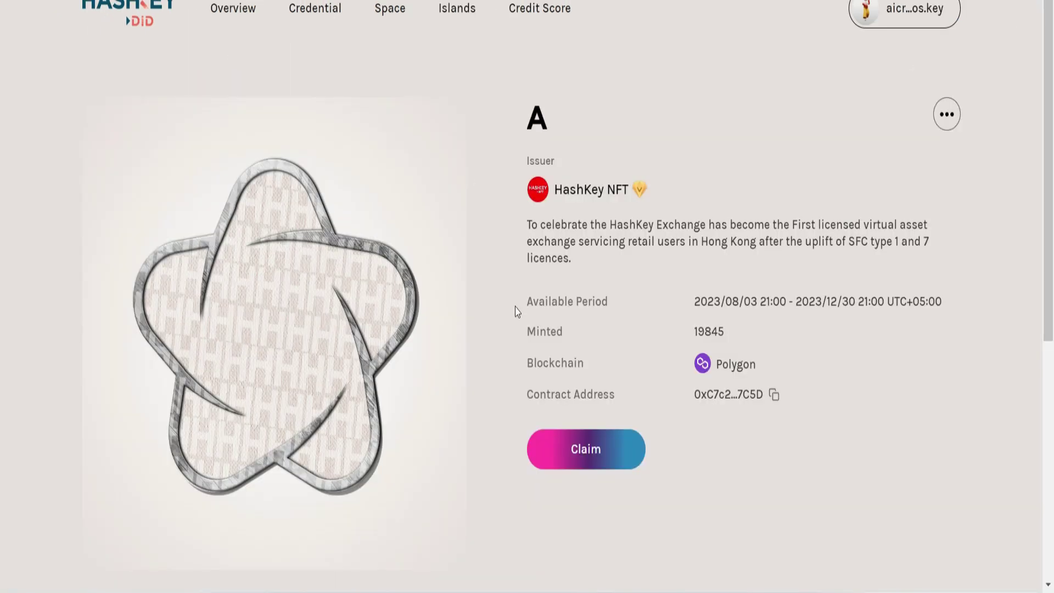
pyautogui.click(592, 448)
pyautogui.click(462, 502)
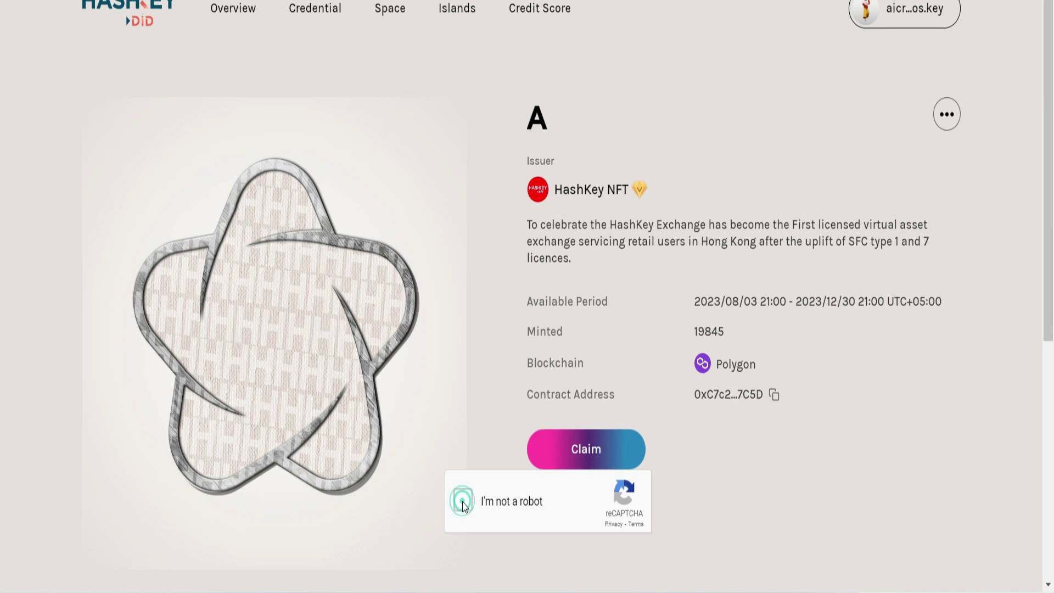
pyautogui.click(604, 452)
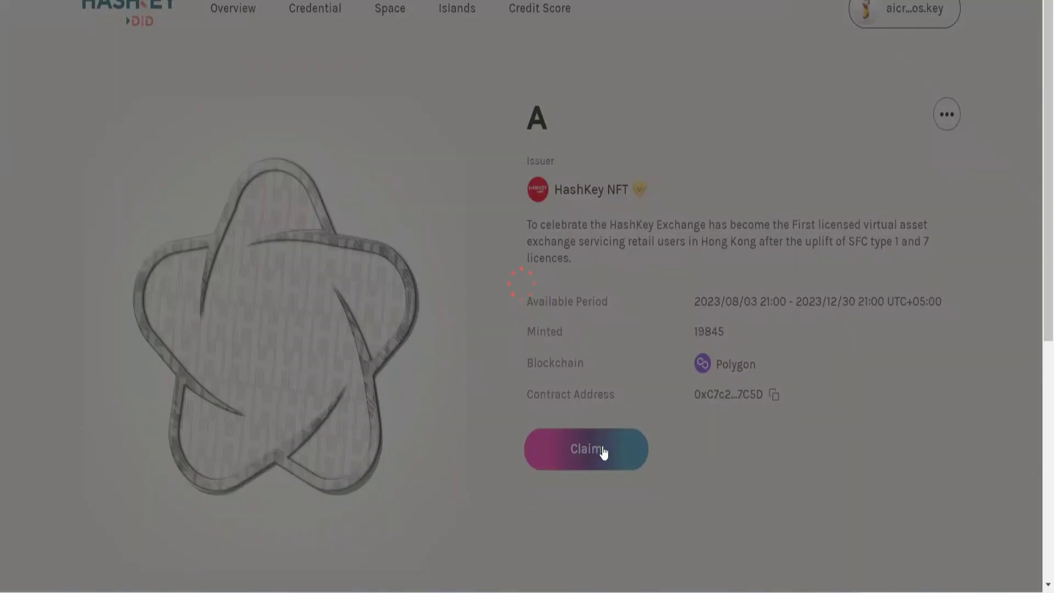
pyautogui.click(985, 387)
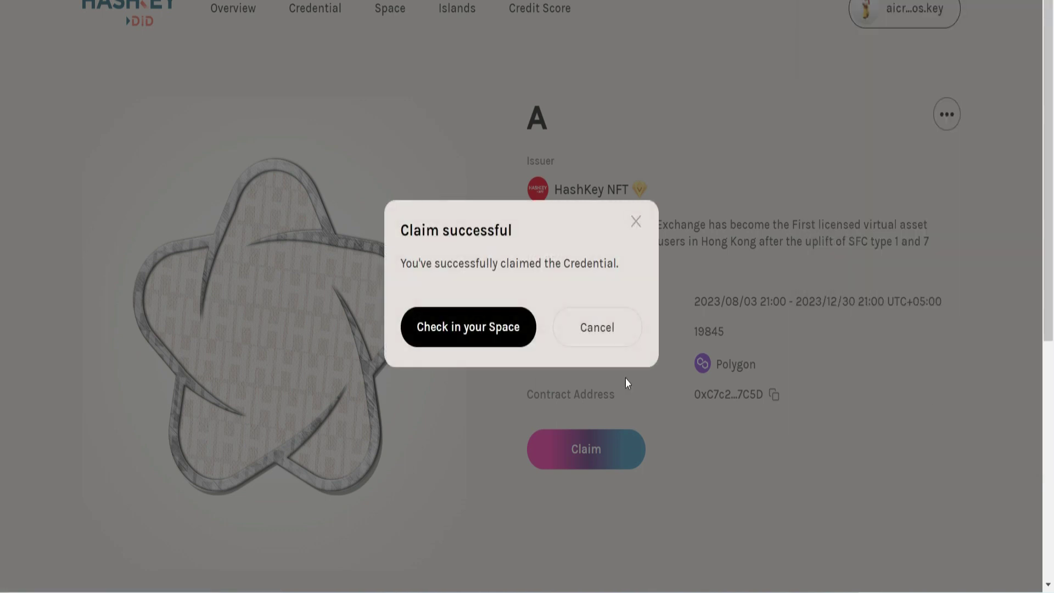
pyautogui.click(478, 329)
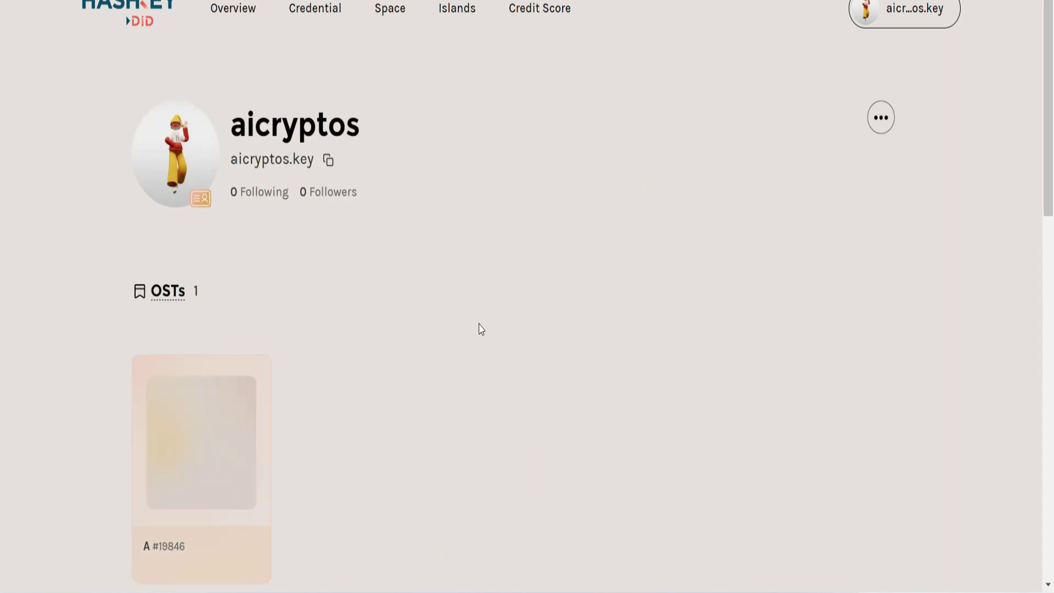
pyautogui.scroll(-1, 481, 329)
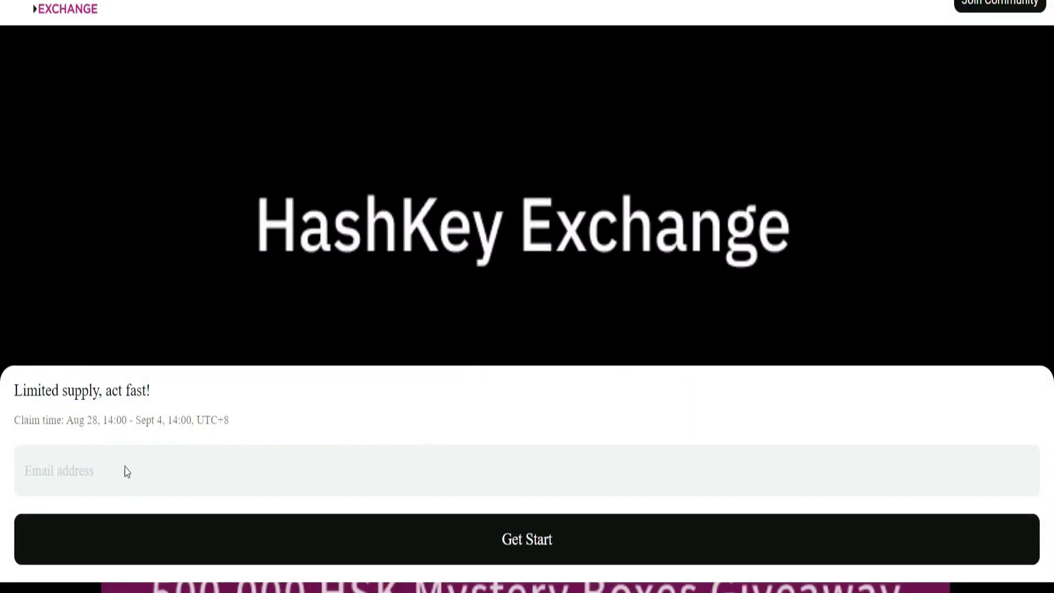
# Enter an email on the HSK Mystery Box campaign, solve the slide puzzle and claim the offer.
pyautogui.click(126, 466)
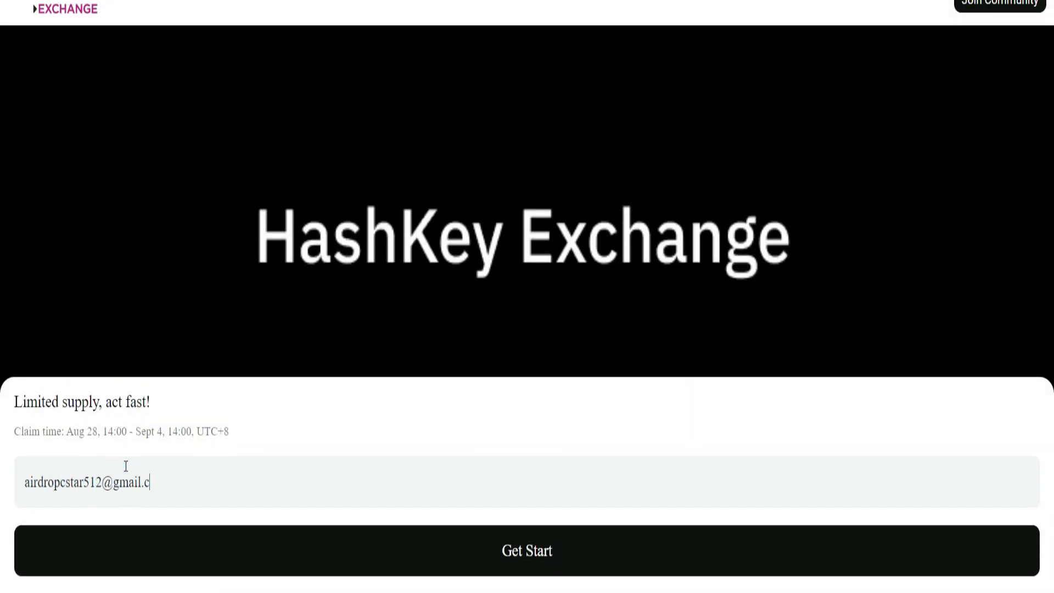
pyautogui.click(518, 555)
pyautogui.moveTo(452, 370); pyautogui.dragTo(569, 371)
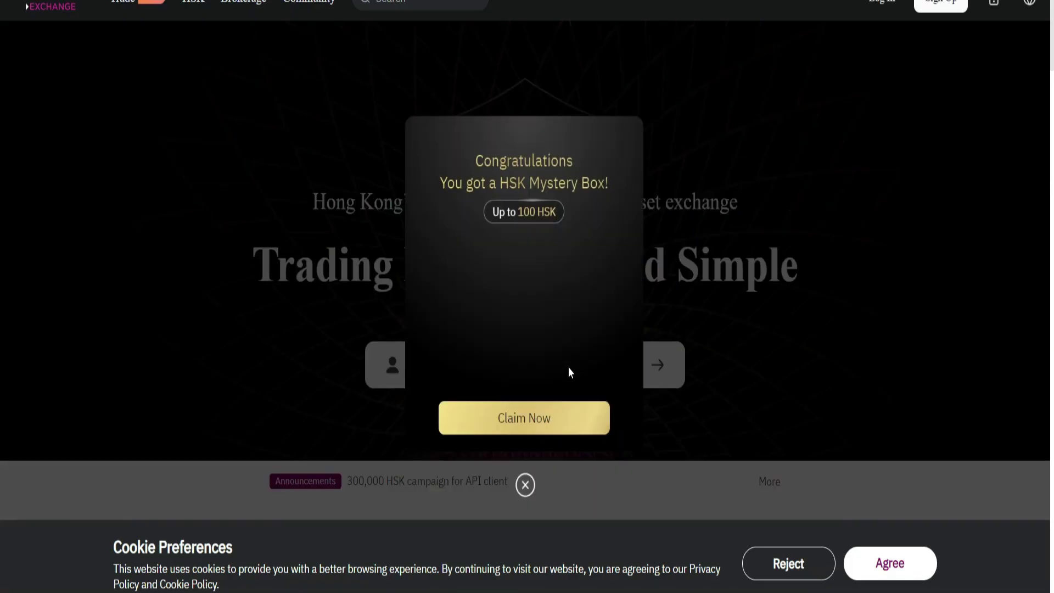
pyautogui.doubleClick(515, 158)
pyautogui.tripleClick(510, 183)
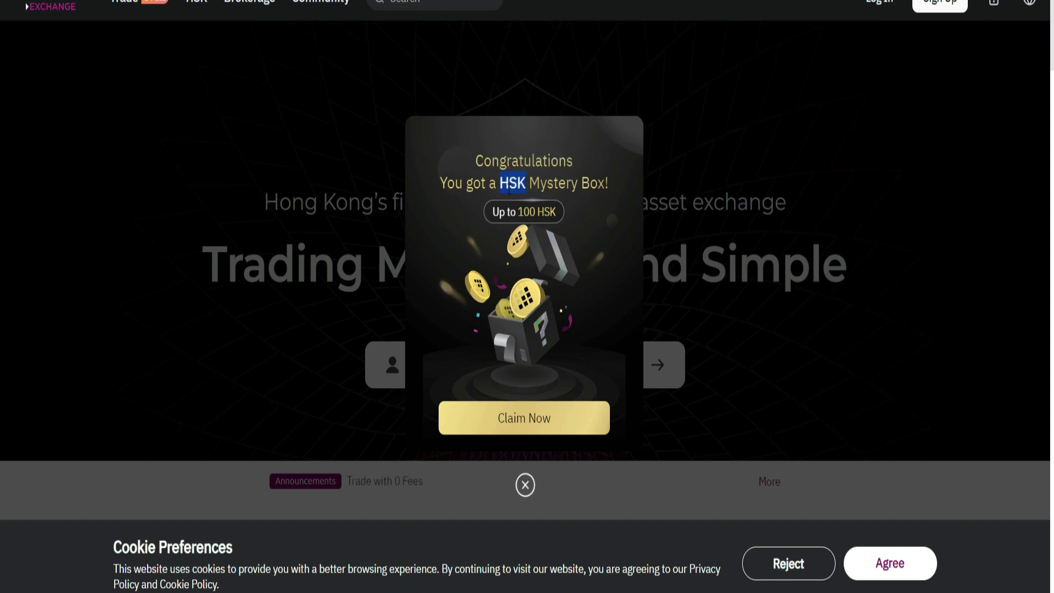
pyautogui.click(530, 431)
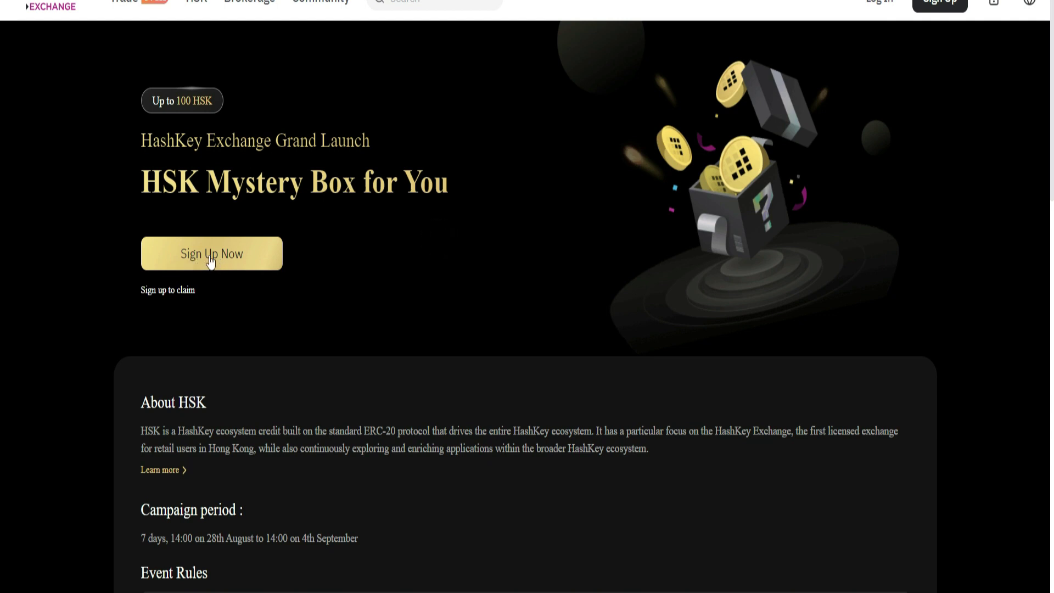
# Sign up with an email, password and referral code, accept the terms, and enter the emailed code.
pyautogui.click(211, 262)
pyautogui.click(607, 305)
pyautogui.press('Tab')
pyautogui.click(748, 306)
pyautogui.press('Tab')
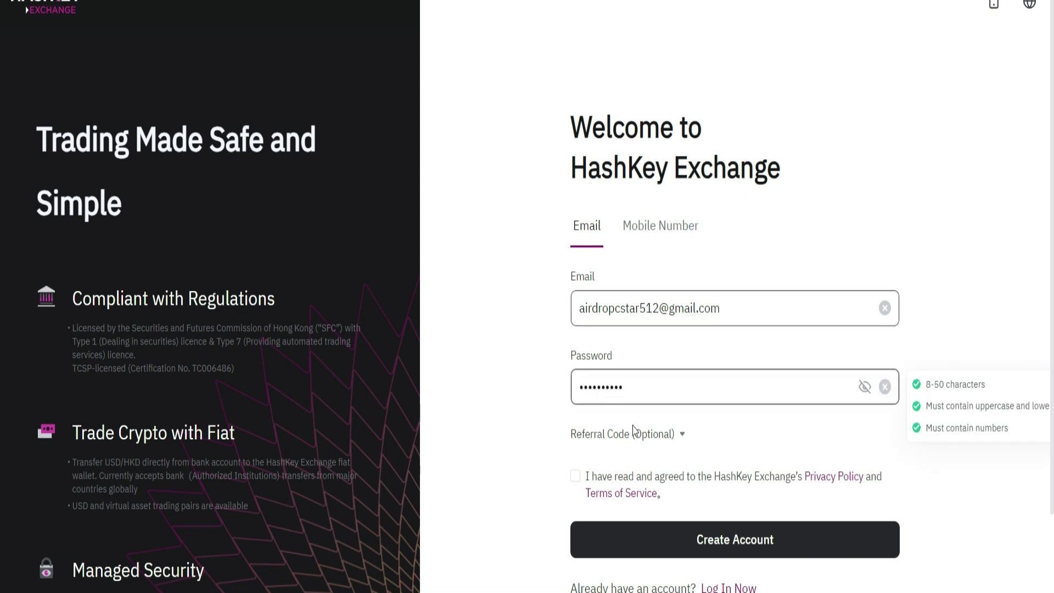
pyautogui.click(618, 436)
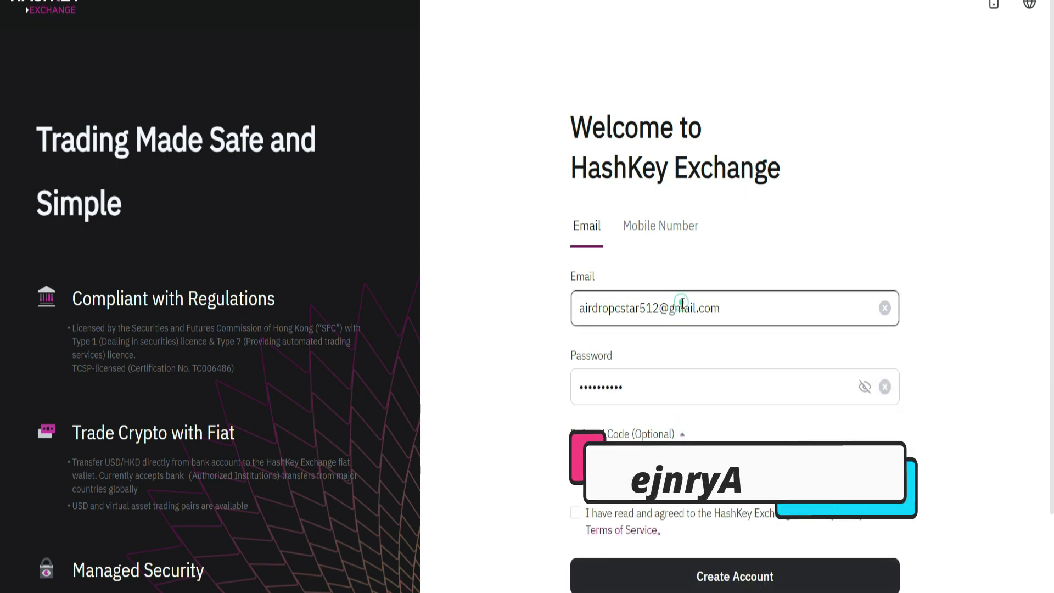
pyautogui.click(575, 513)
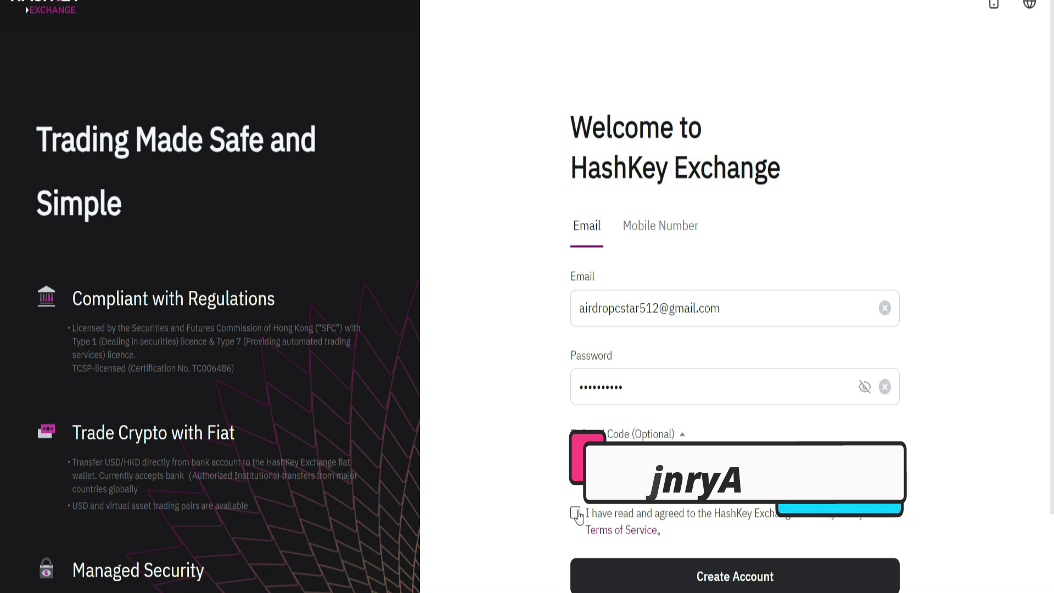
pyautogui.scroll(-2, 809, 442)
pyautogui.click(733, 497)
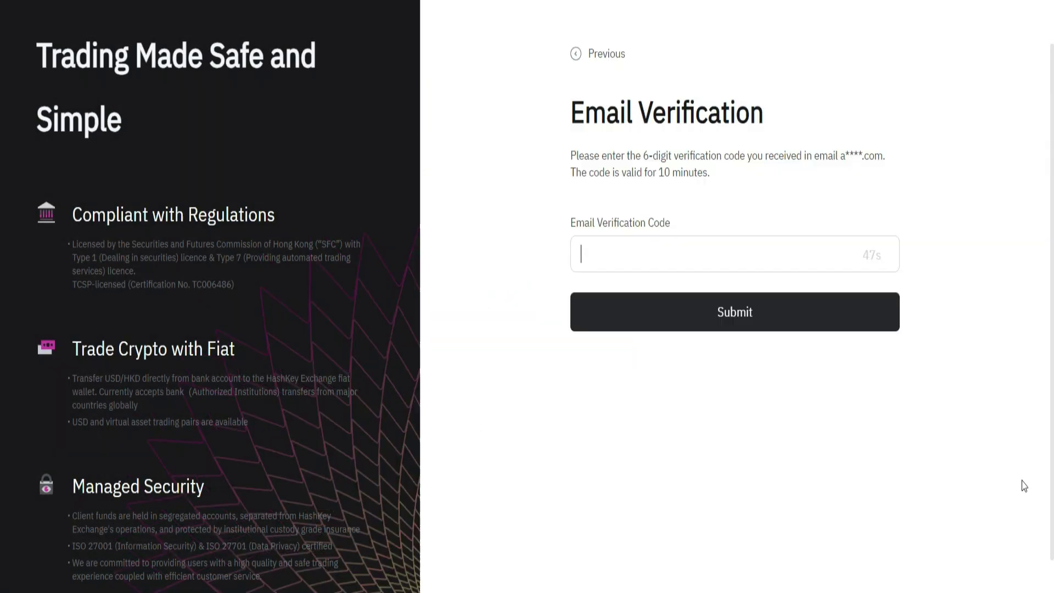
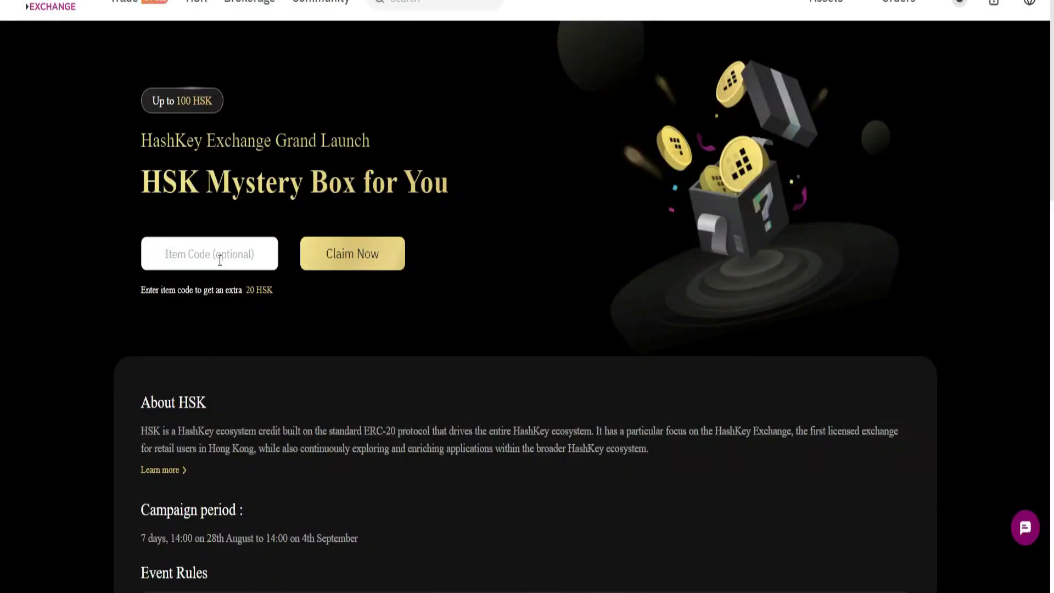
# Get the mystery box item code by pasting it into the Telegram message box.
pyautogui.click(219, 260)
pyautogui.rightClick(211, 260)
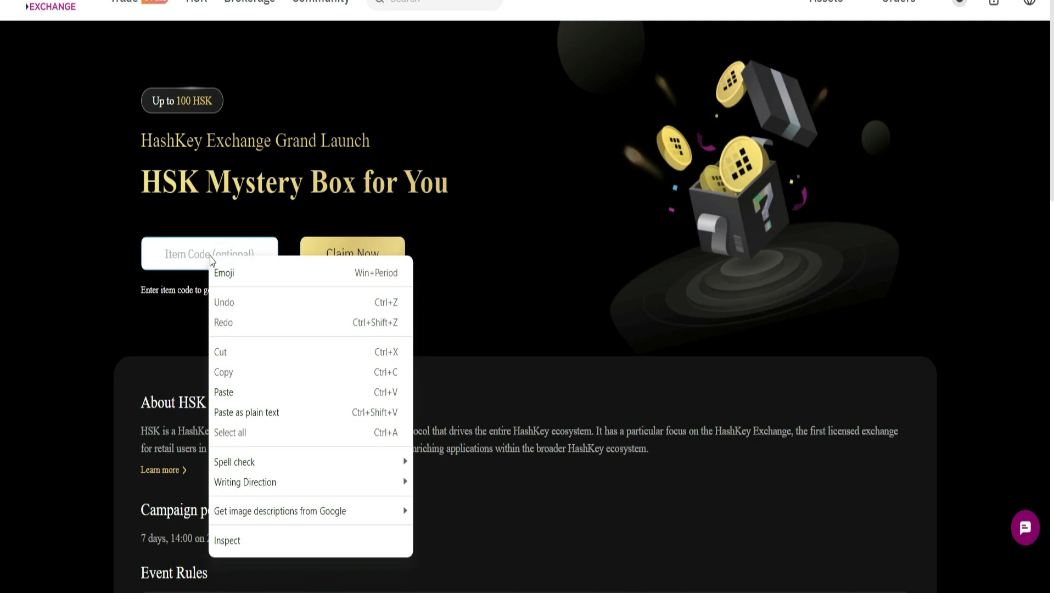
pyautogui.press('Escape')
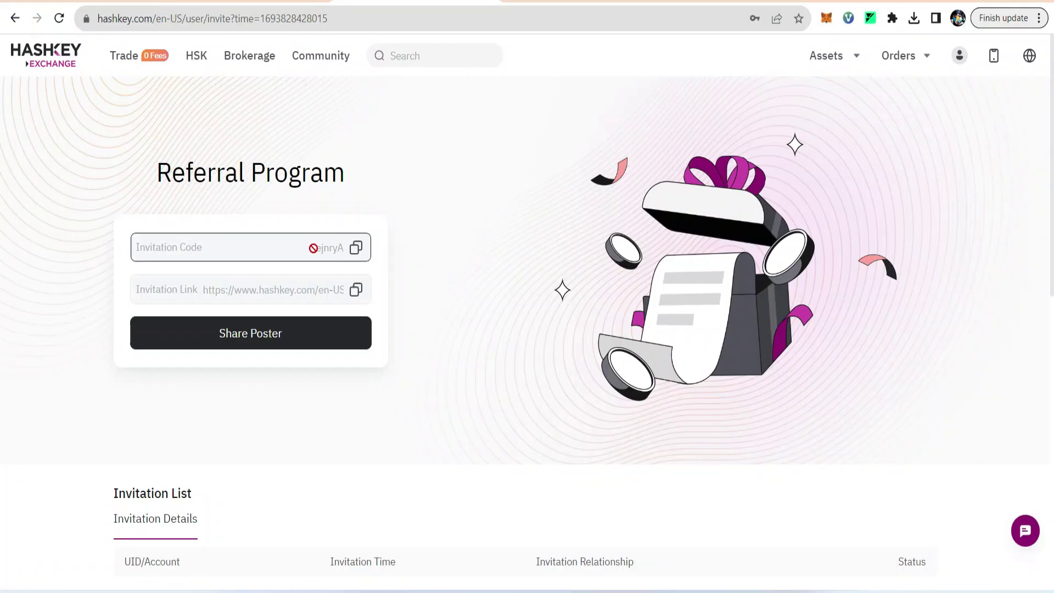
pyautogui.hotkey('alt', 'Tab')
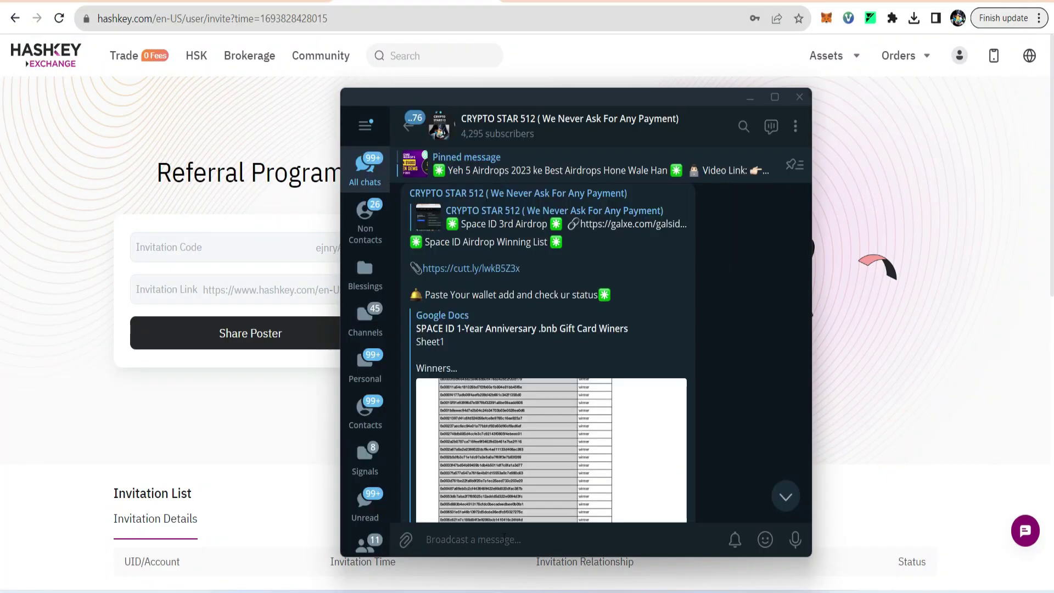
pyautogui.rightClick(439, 540)
pyautogui.click(459, 428)
pyautogui.doubleClick(442, 540)
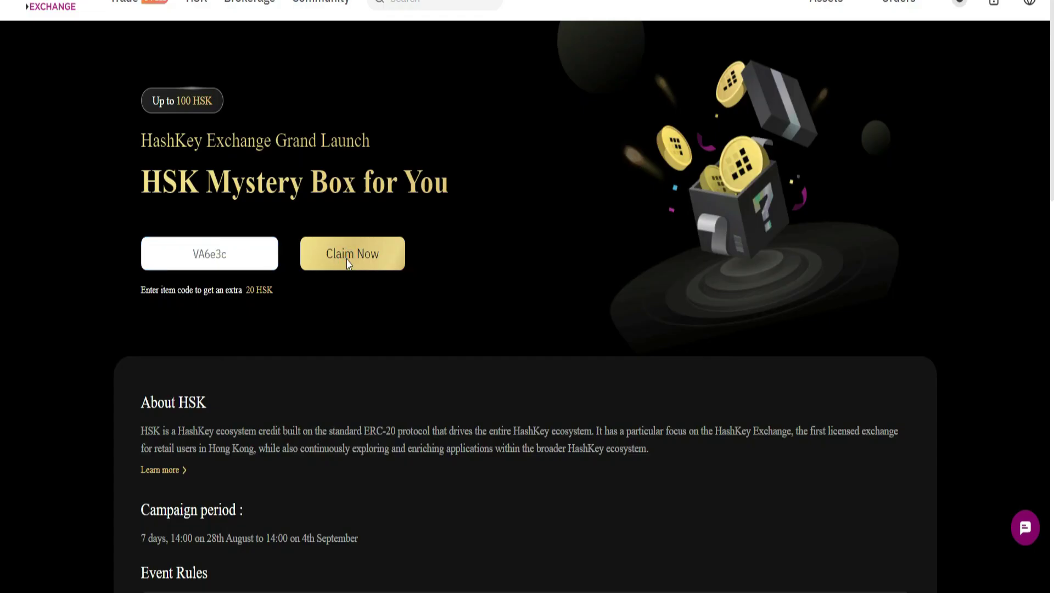
# Claim the mystery box with the item code and solve the three-icon picture-order captcha.
pyautogui.click(347, 259)
pyautogui.click(550, 285)
pyautogui.click(573, 238)
pyautogui.click(437, 234)
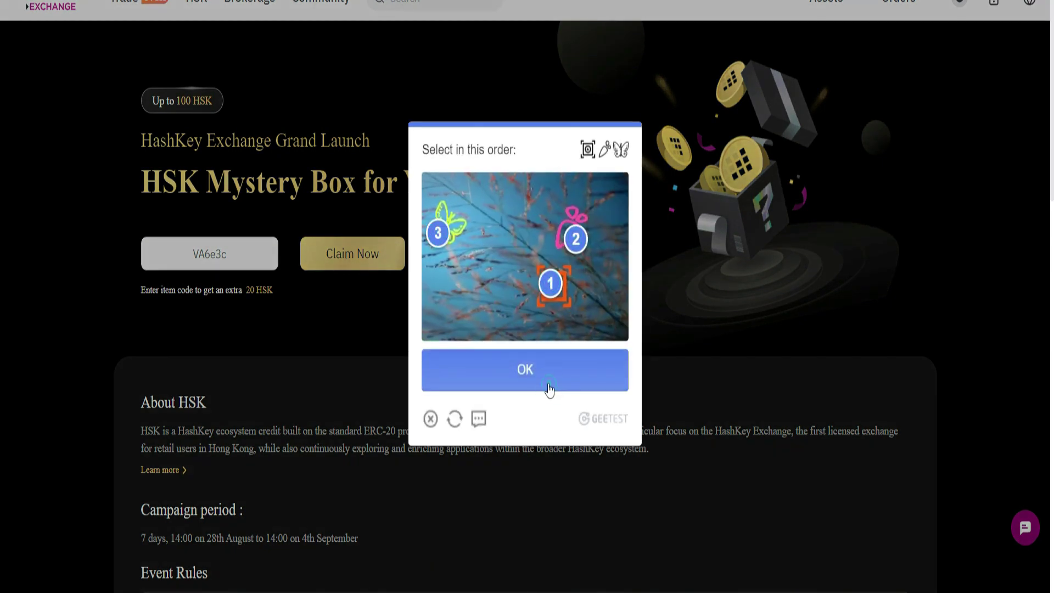
pyautogui.click(549, 388)
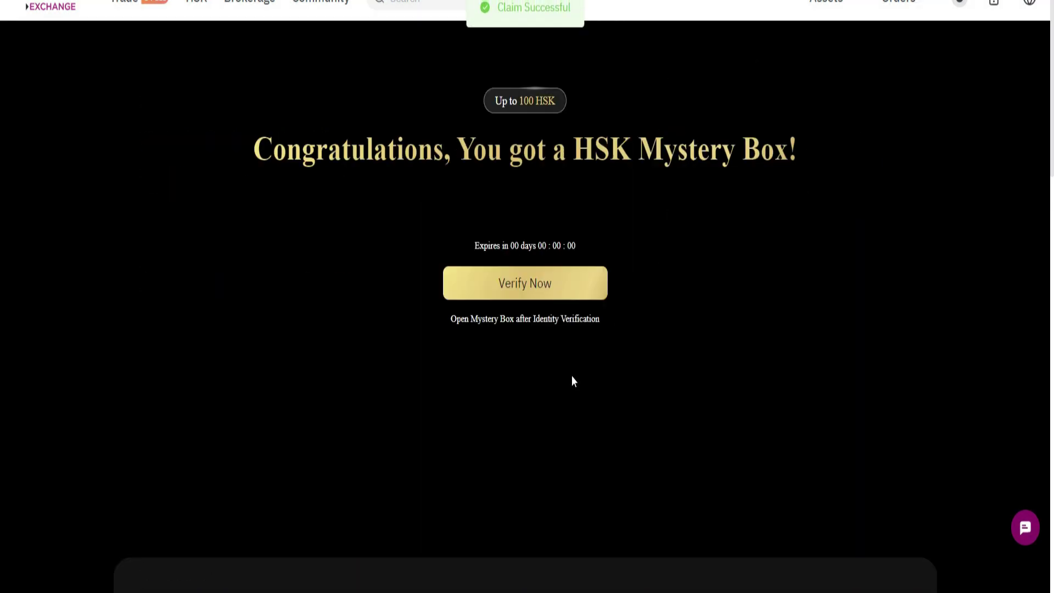
# Start individual identity verification to unlock the mystery box.
pyautogui.tripleClick(520, 9)
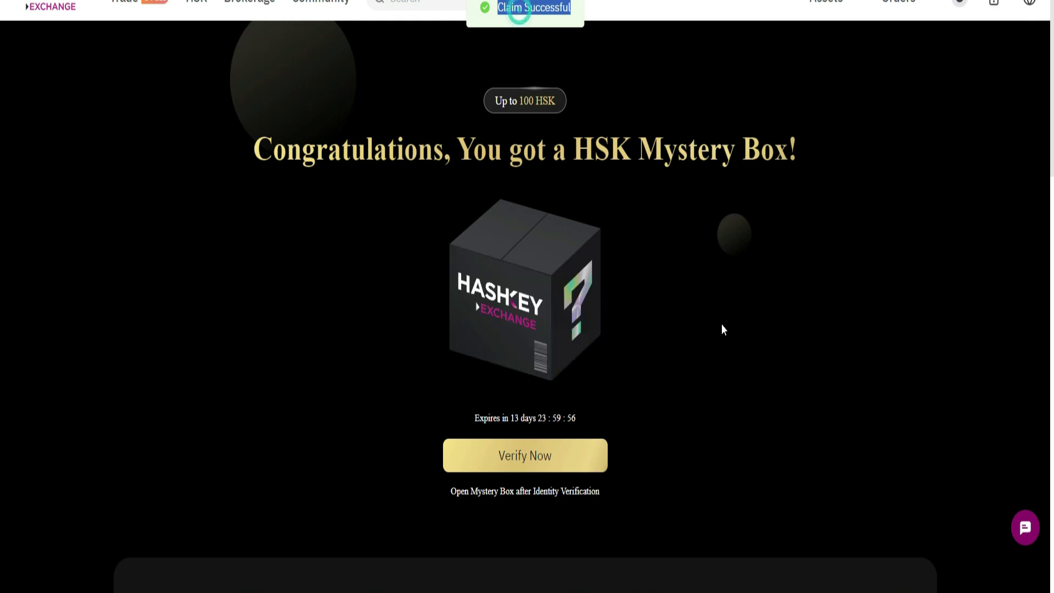
pyautogui.moveTo(485, 419); pyautogui.dragTo(698, 460)
pyautogui.click(698, 455)
pyautogui.click(503, 465)
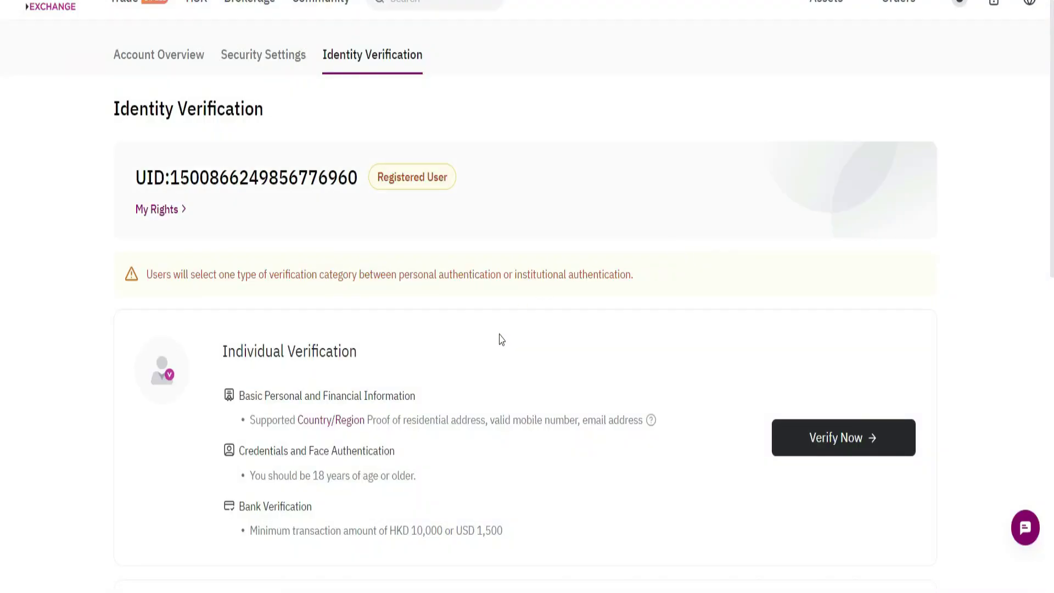
pyautogui.scroll(-3, 480, 327)
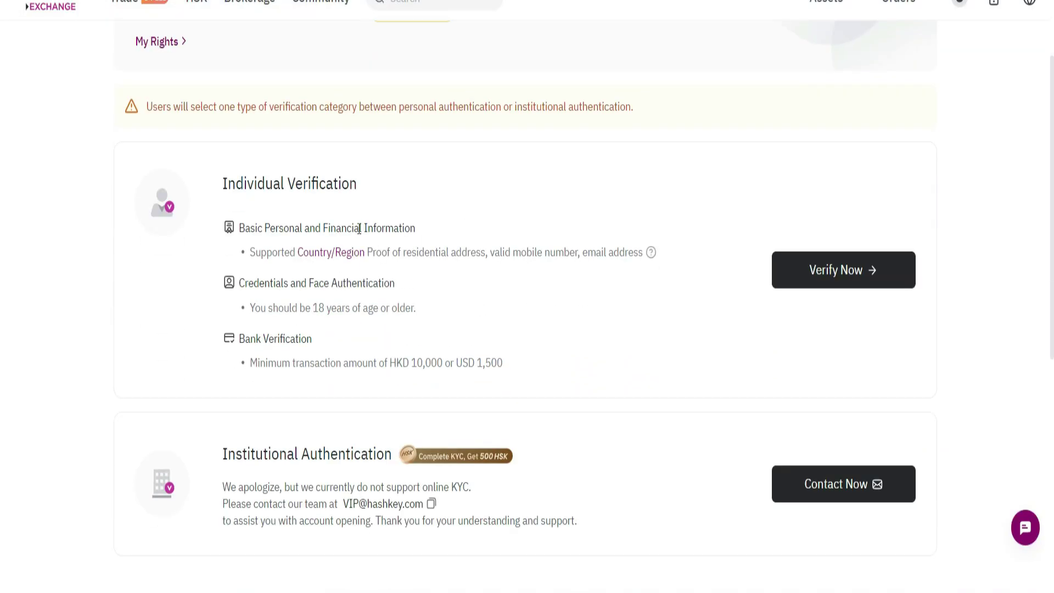
pyautogui.click(838, 270)
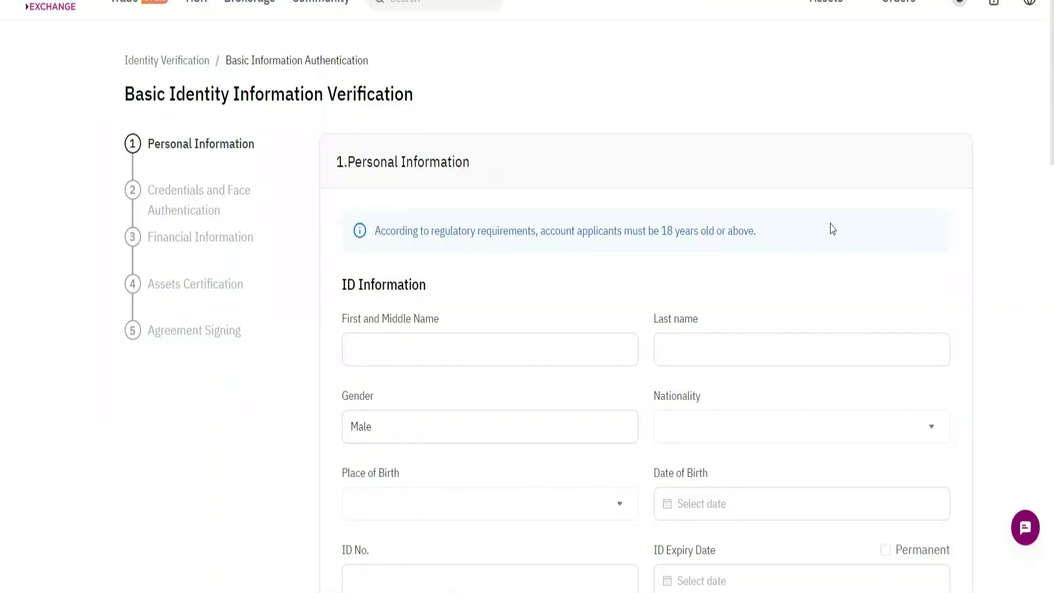
# Fill in the Personal Information form and save it.
pyautogui.click(619, 355)
pyautogui.scroll(-2, 535, 396)
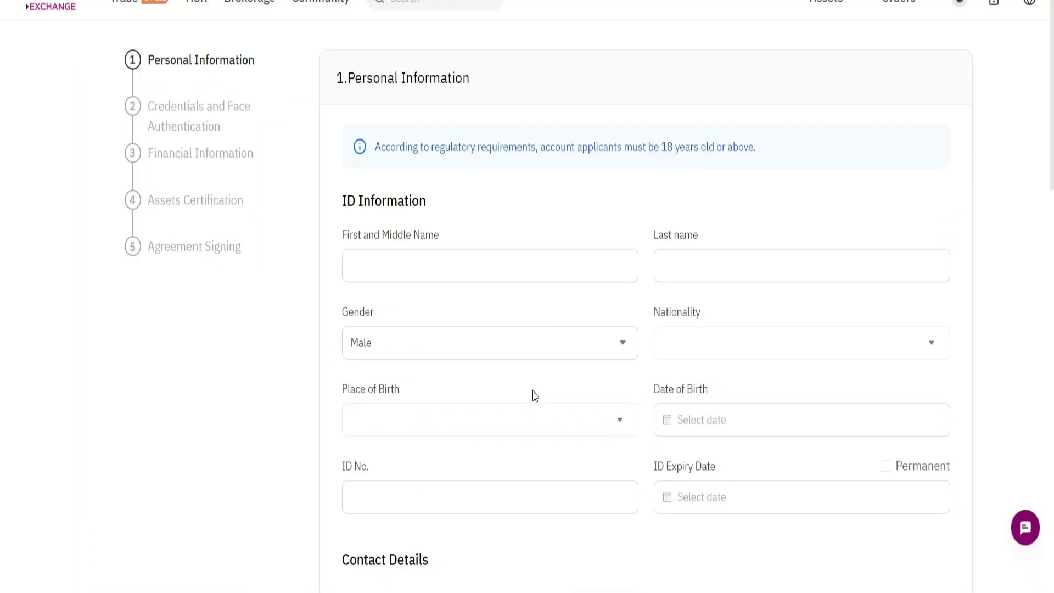
pyautogui.scroll(-3, 535, 395)
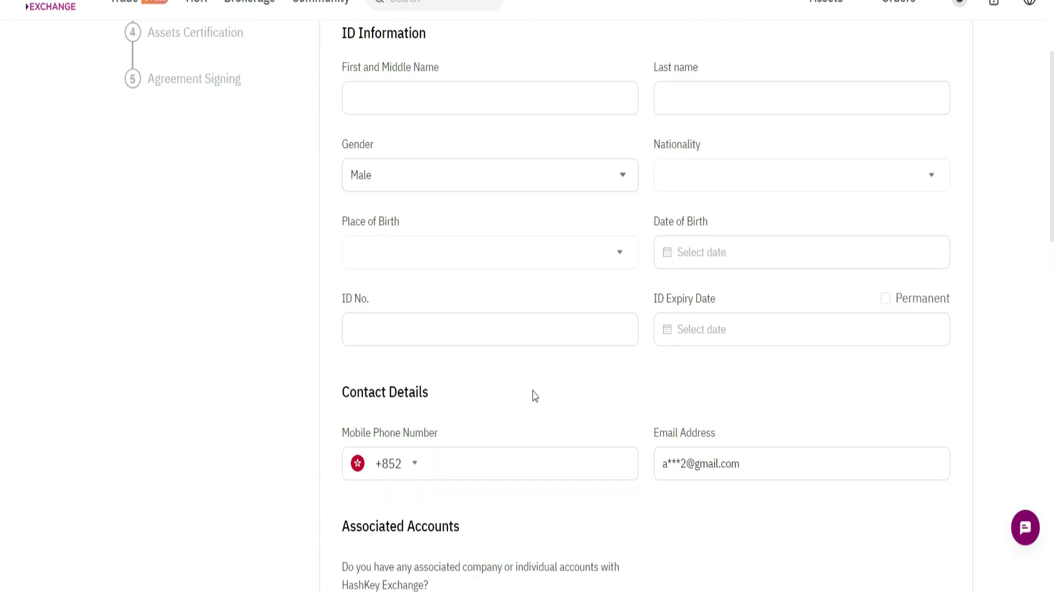
pyautogui.scroll(-10, 536, 396)
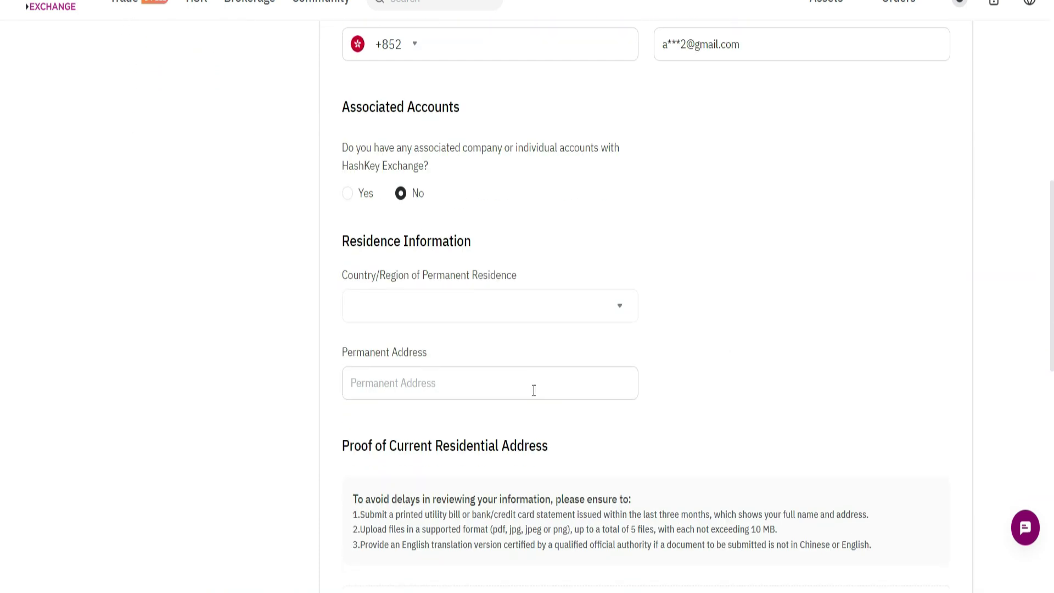
pyautogui.scroll(15, 534, 390)
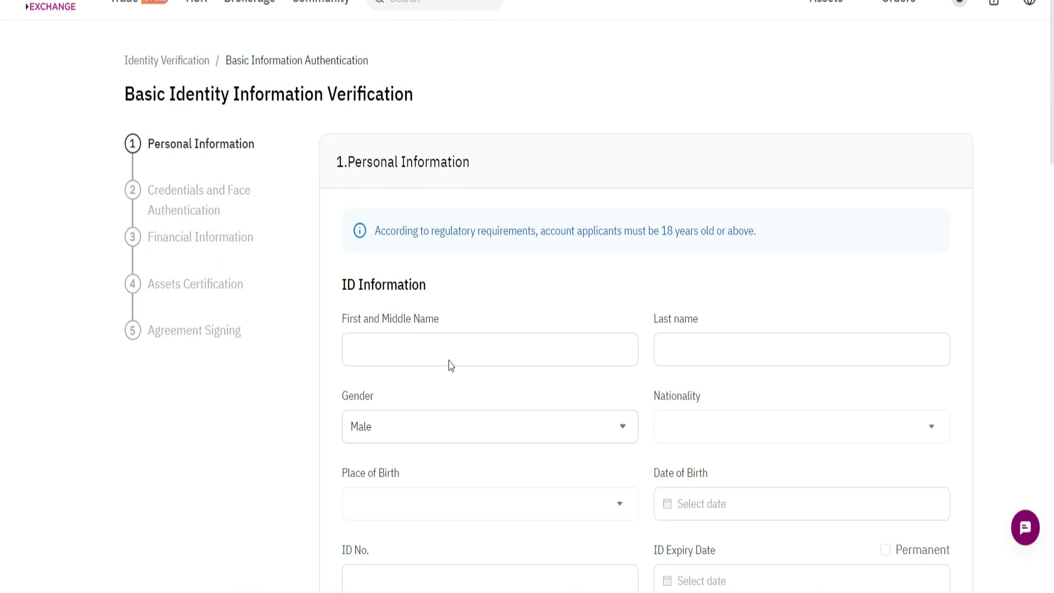
pyautogui.scroll(-15, 451, 365)
pyautogui.click(389, 144)
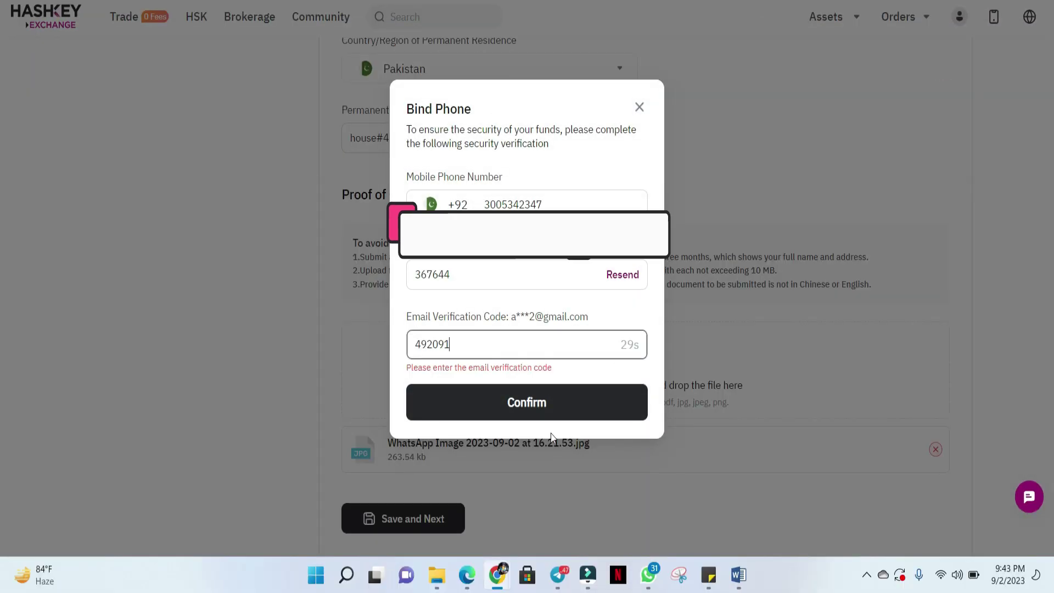
# Confirm the phone binding codes, accept the authenticity declaration and start face detection.
pyautogui.click(548, 404)
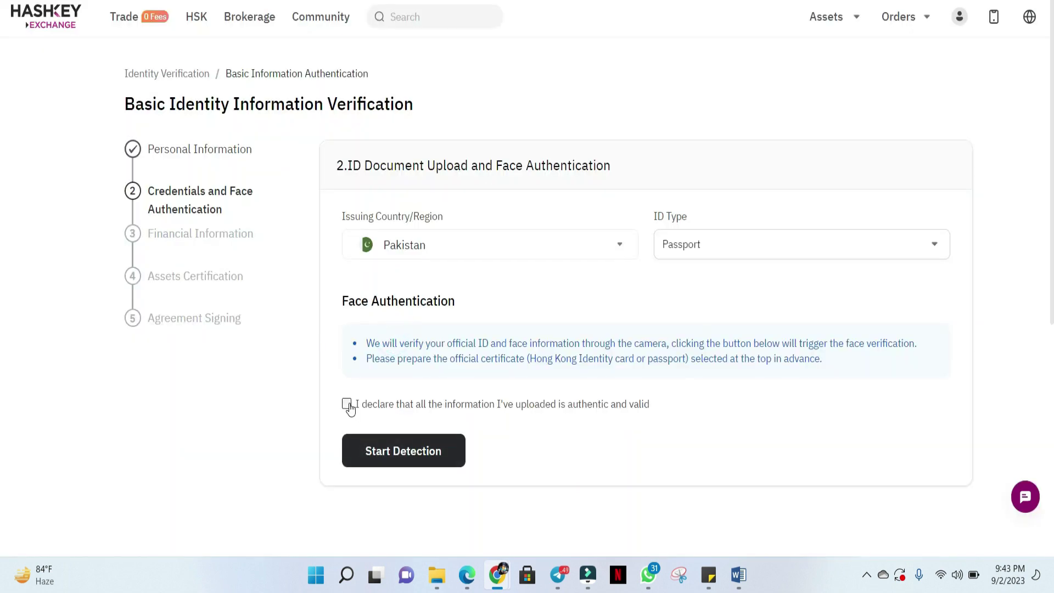
pyautogui.click(348, 404)
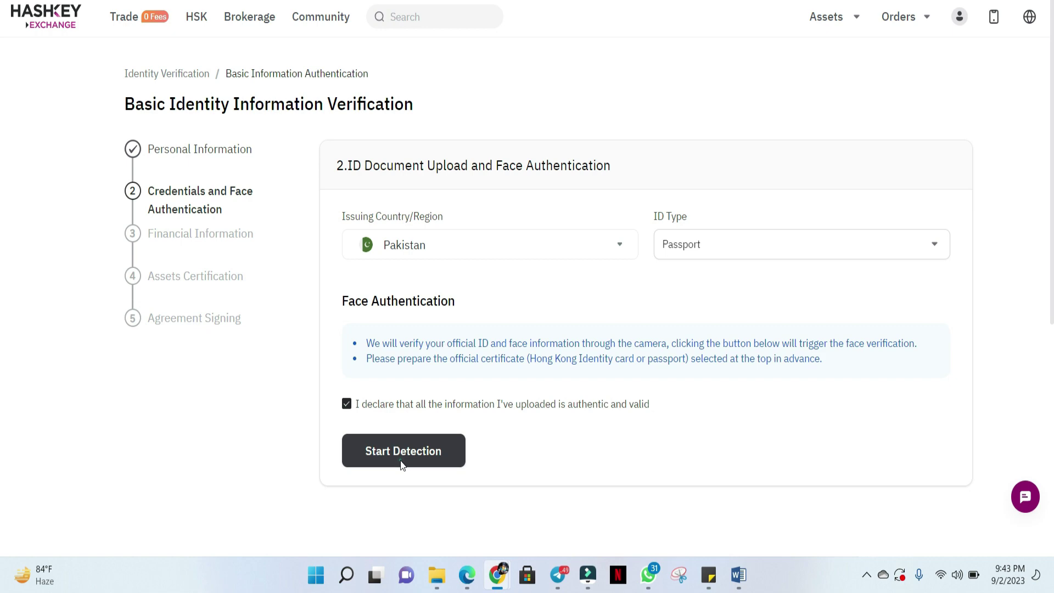
pyautogui.click(401, 465)
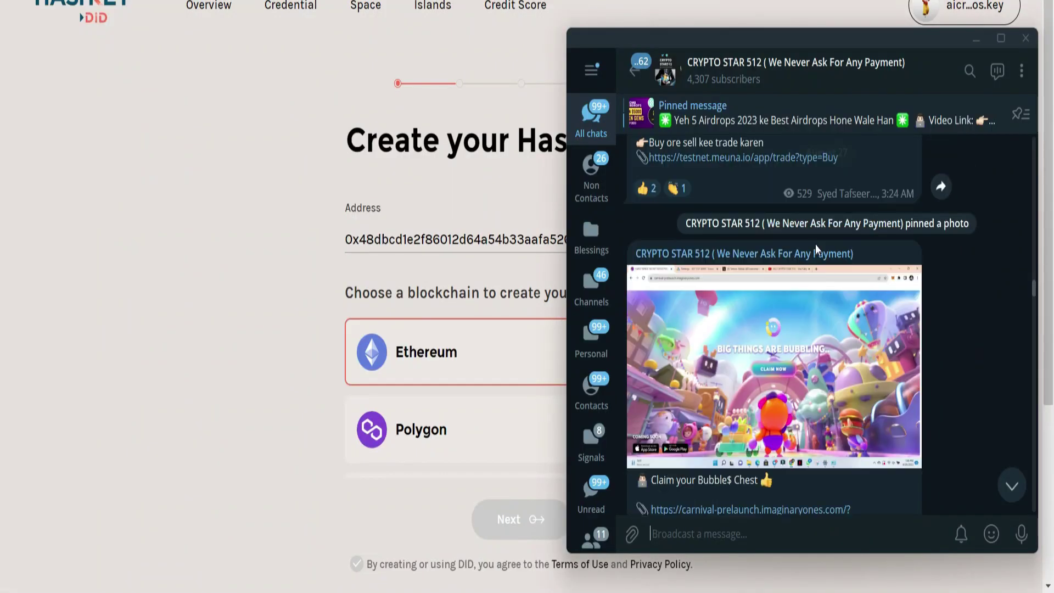
# View the channel's info and links, reaching the Evaa Protocol on TON profile on X.
pyautogui.scroll(3, 818, 249)
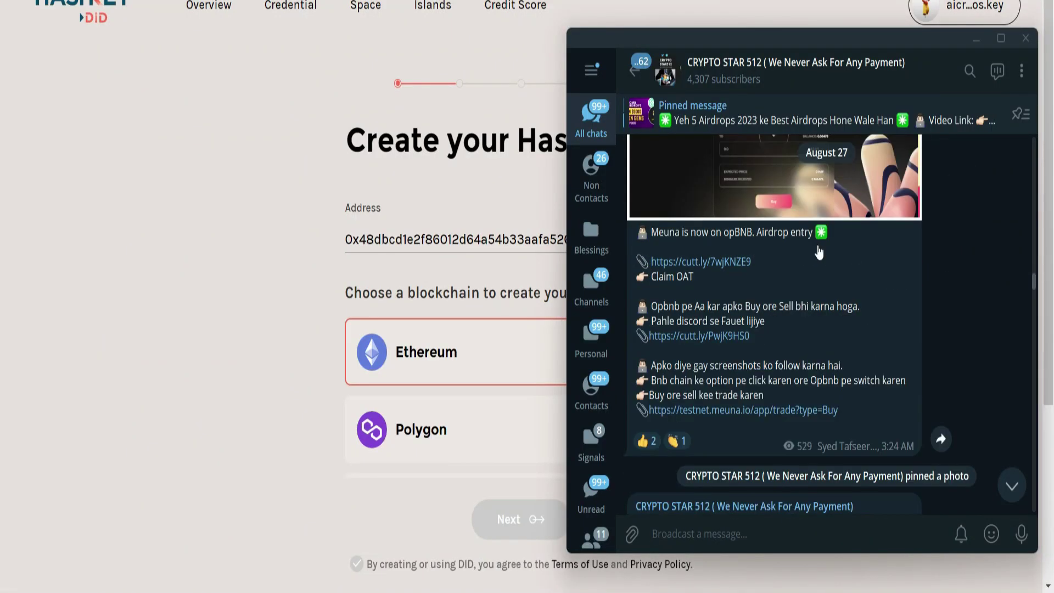
pyautogui.scroll(-5, 818, 253)
pyautogui.click(741, 71)
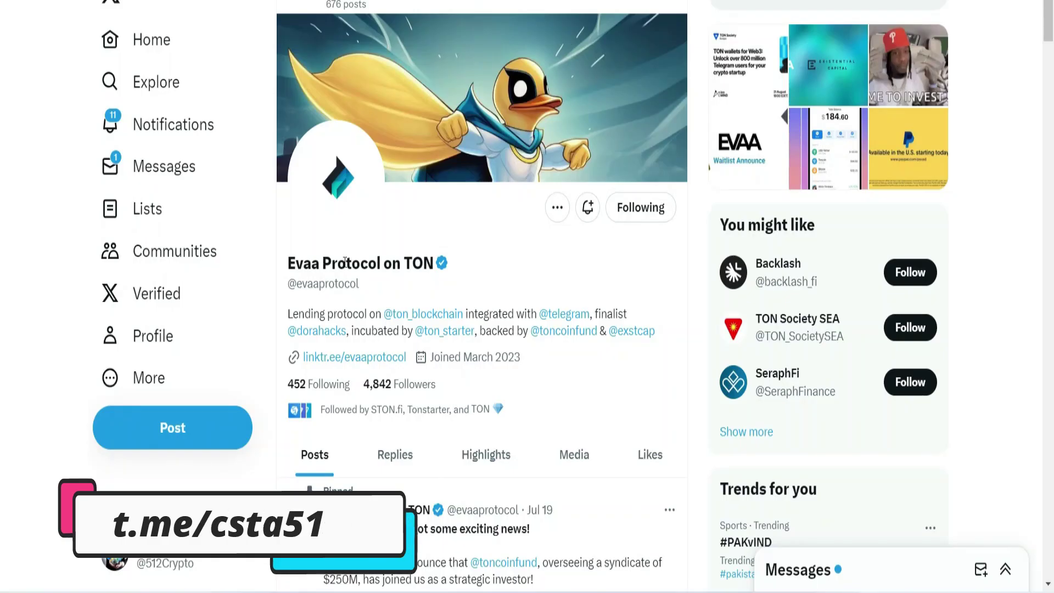
pyautogui.doubleClick(345, 263)
# Check which followed accounts follow Evaa Protocol on TON, then return to its profile.
pyautogui.tripleClick(345, 262)
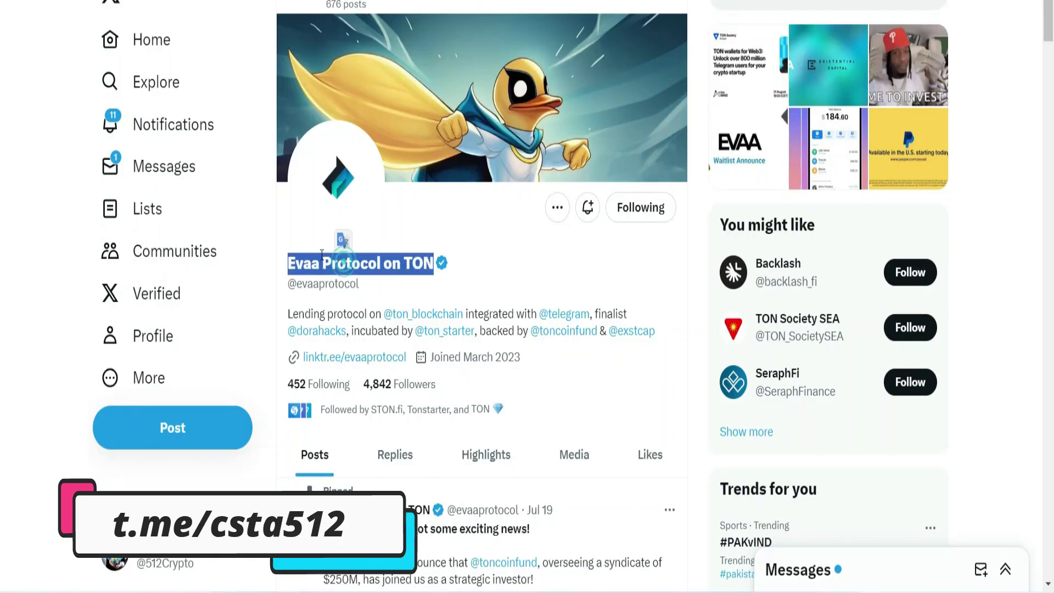
pyautogui.click(486, 269)
pyautogui.scroll(-2, 494, 275)
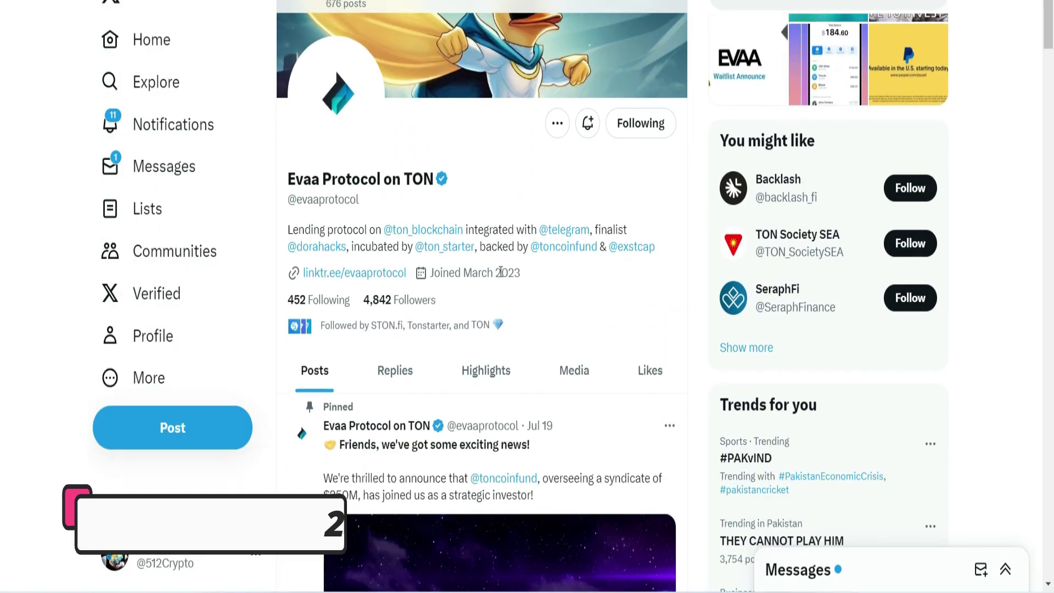
pyautogui.click(361, 329)
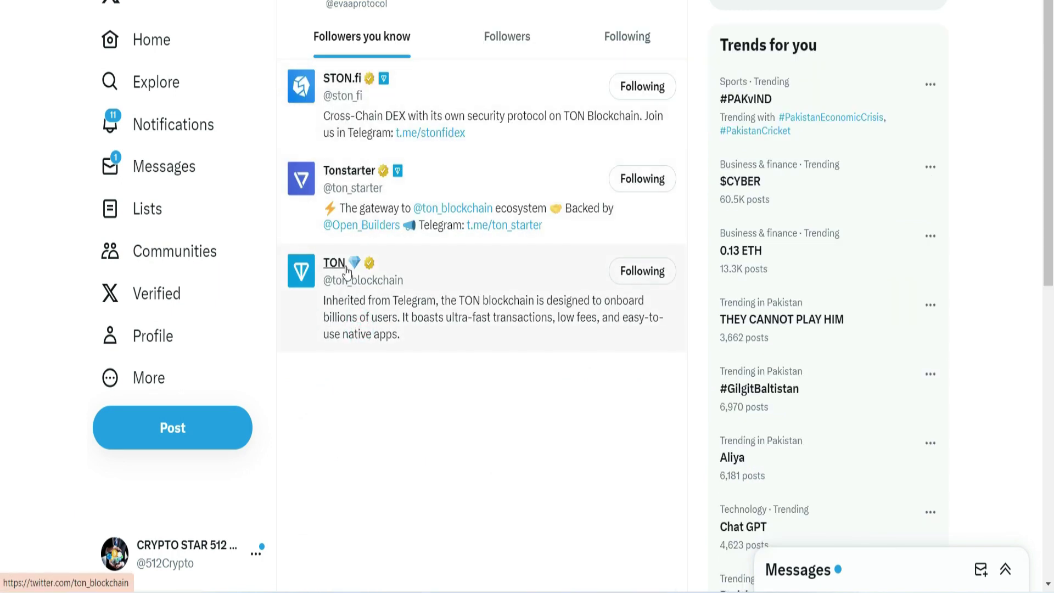
pyautogui.click(301, 12)
# Open the Evaa testnet airdrop thread and highlight the words 'AIRDROP' and 'testers'.
pyautogui.scroll(-2, 534, 330)
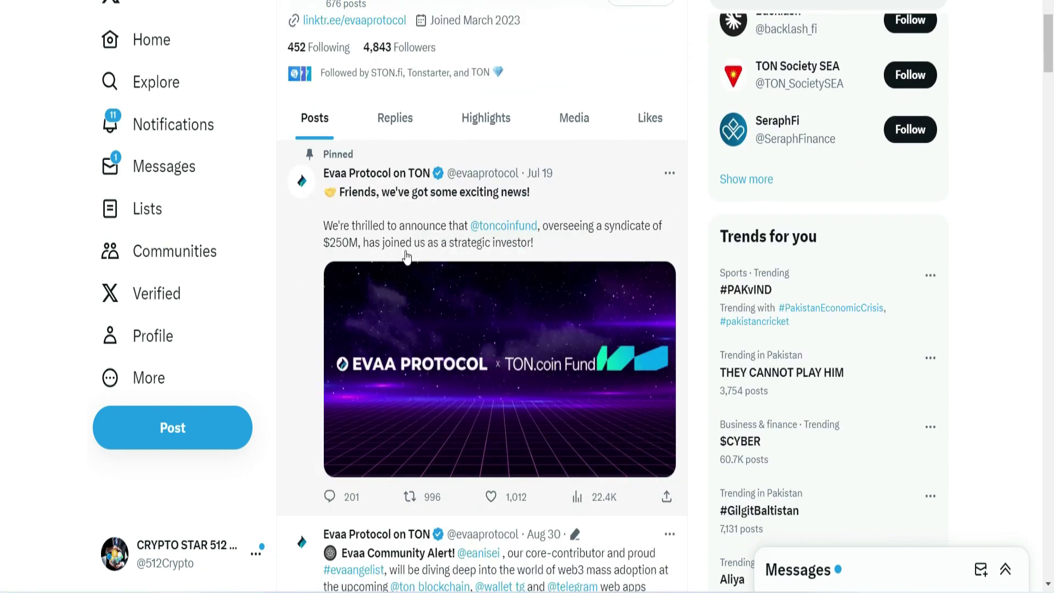
pyautogui.scroll(-12, 406, 256)
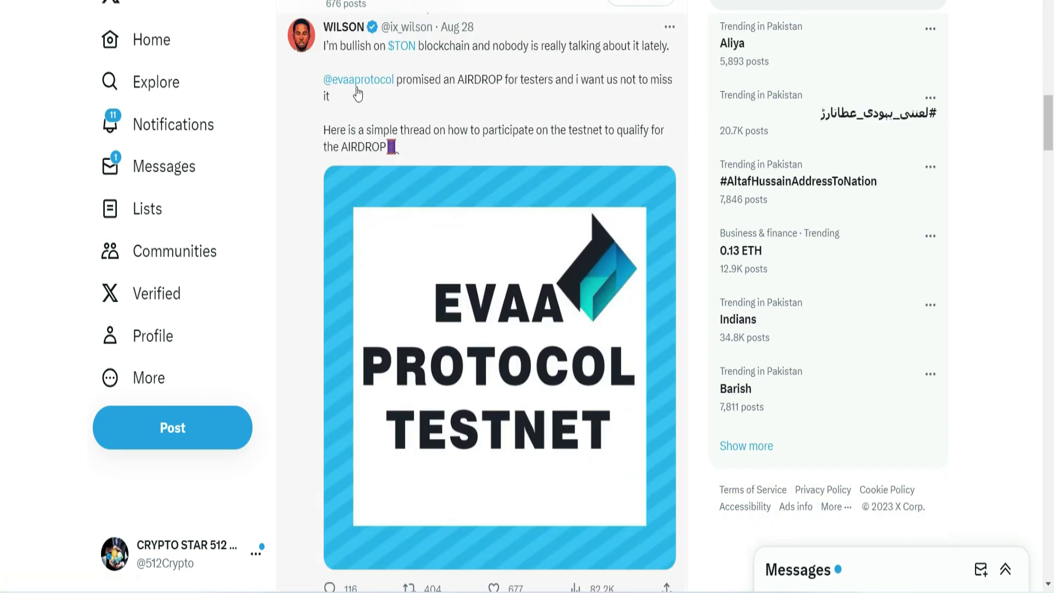
pyautogui.click(479, 88)
pyautogui.doubleClick(460, 157)
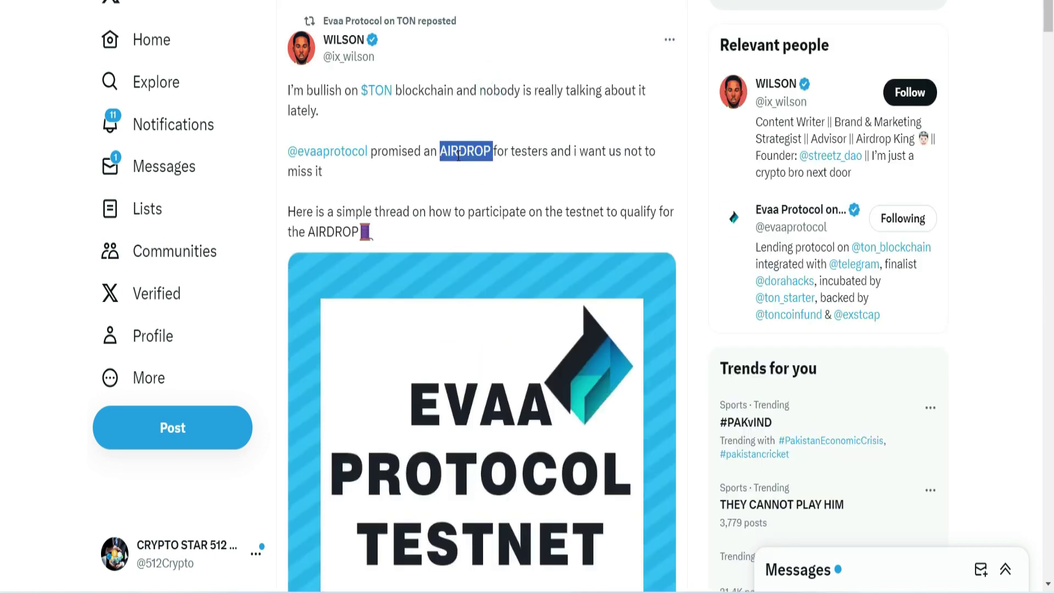
pyautogui.click(458, 156)
pyautogui.doubleClick(529, 156)
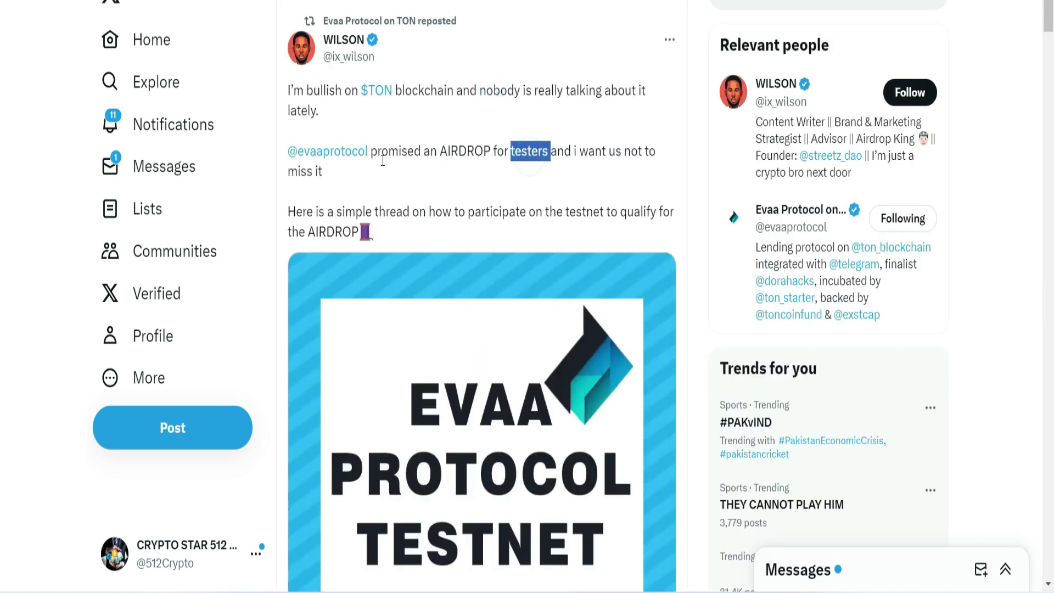
# Highlight the Tonkeeper app title on its Google Play listing, then open the Testgiver TON Bot chat.
pyautogui.moveTo(344, 159)
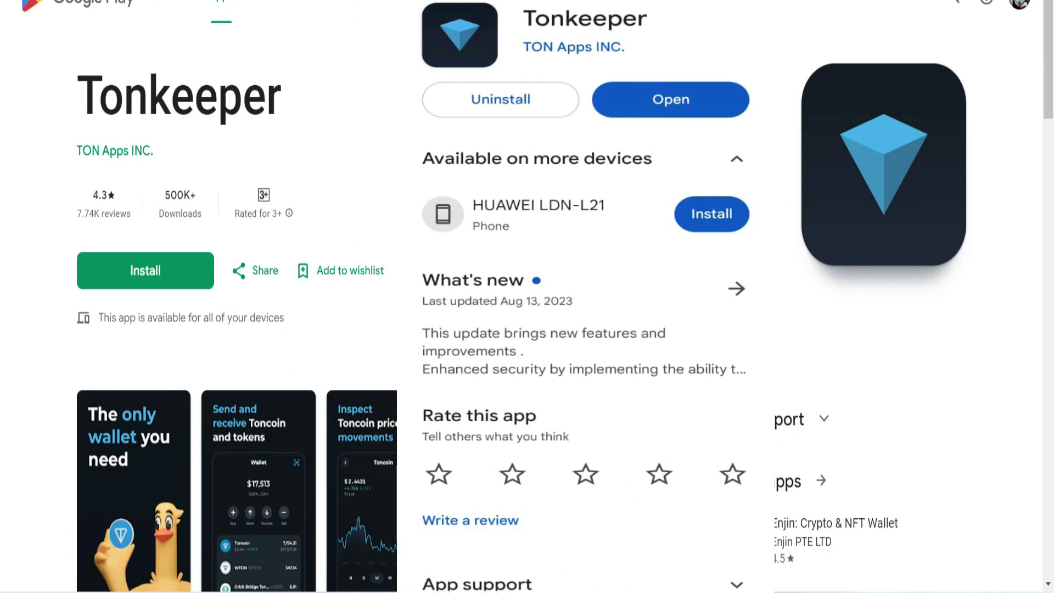
pyautogui.doubleClick(182, 97)
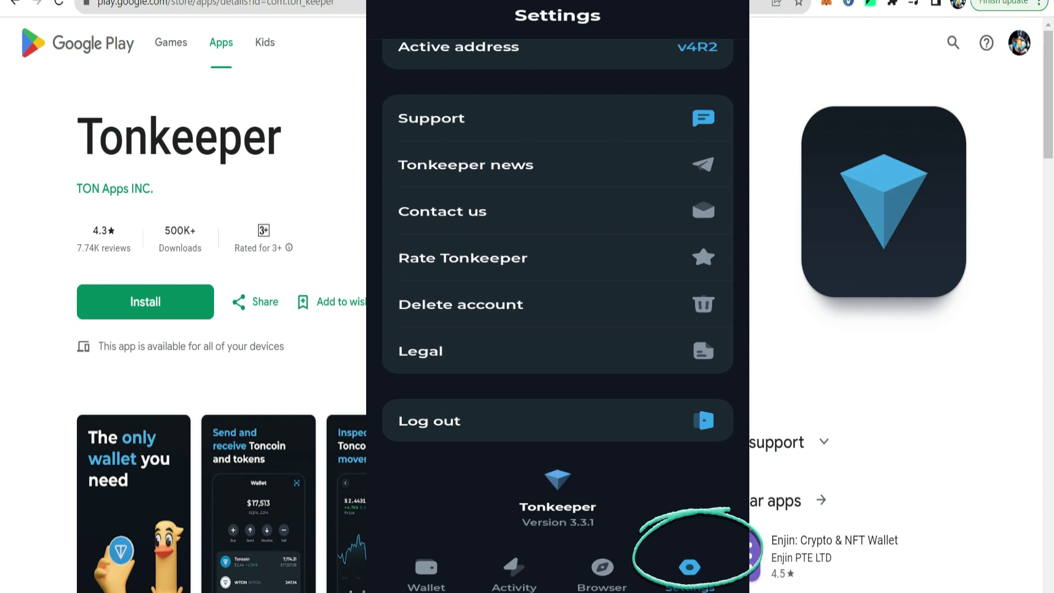
pyautogui.doubleClick(181, 145)
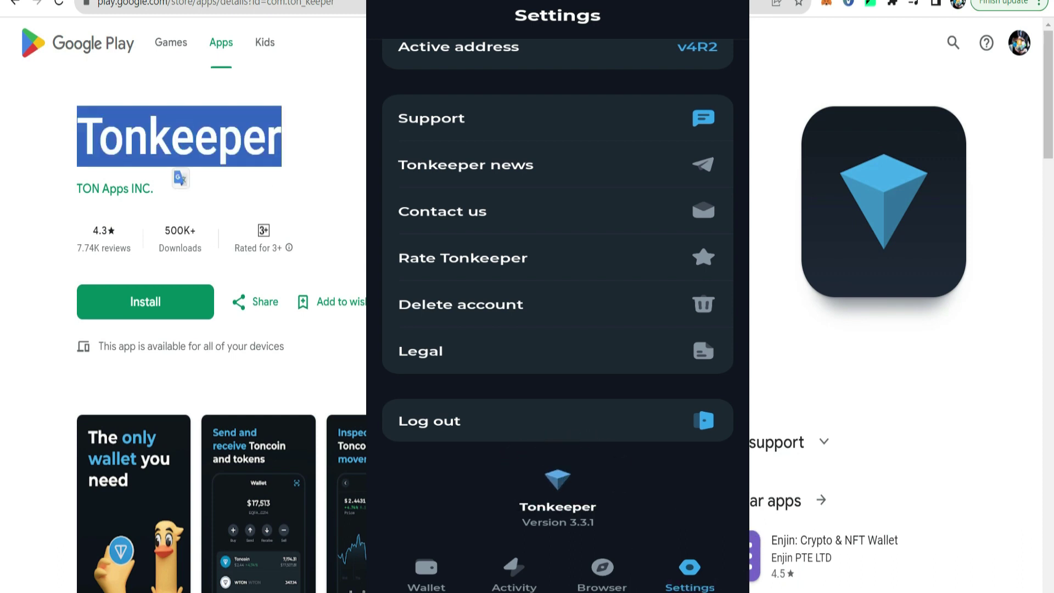
pyautogui.click(184, 142)
pyautogui.doubleClick(184, 142)
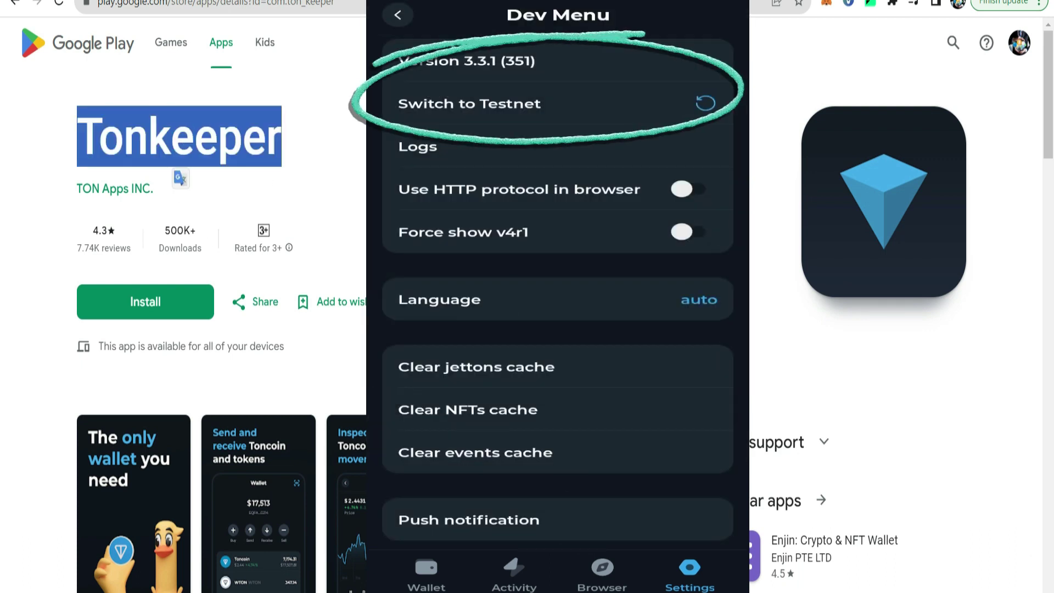
pyautogui.click(177, 192)
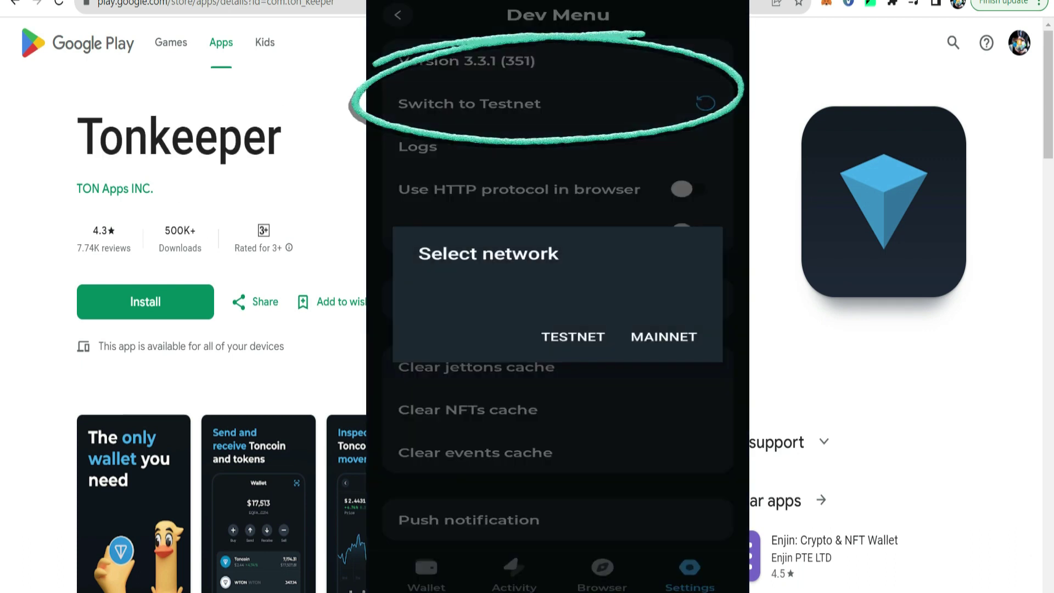
pyautogui.doubleClick(176, 160)
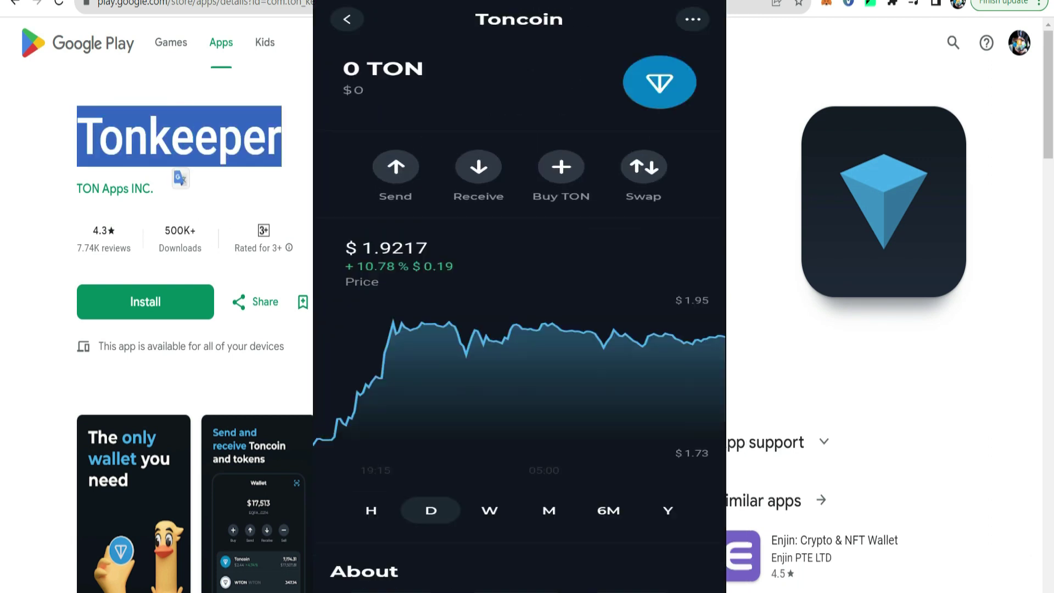
pyautogui.doubleClick(182, 135)
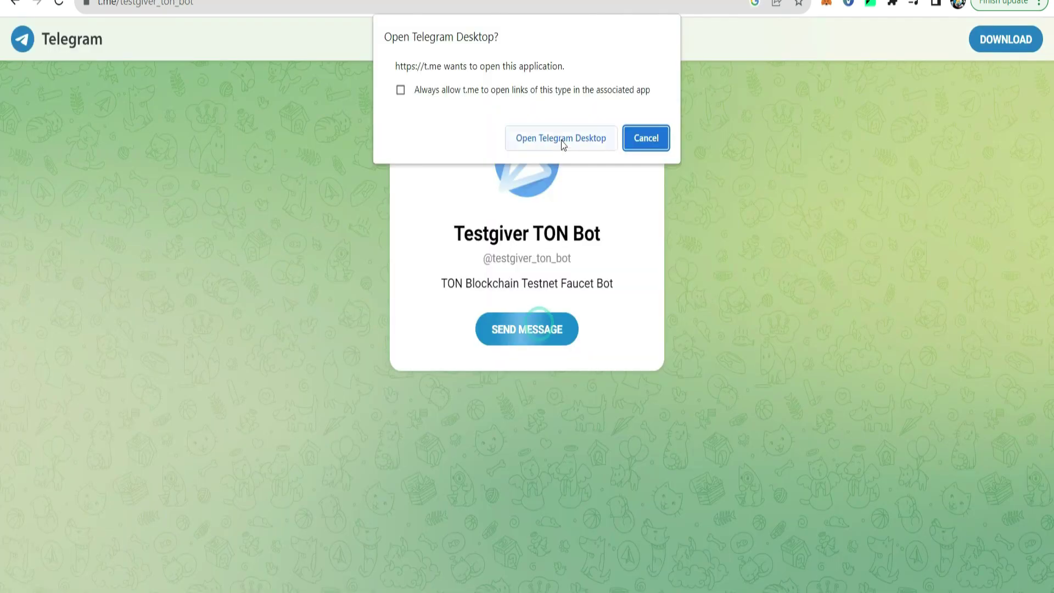
pyautogui.click(560, 137)
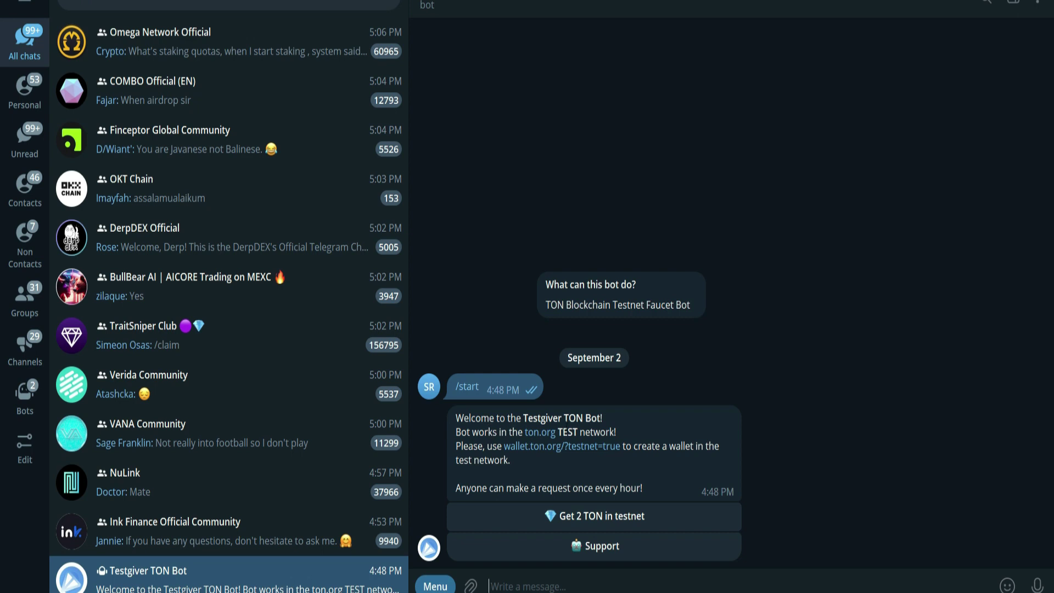
# Request 2 testnet TON from Testgiver by answering the captcha and sending the wallet address, then start the Evaa bot.
pyautogui.click(583, 517)
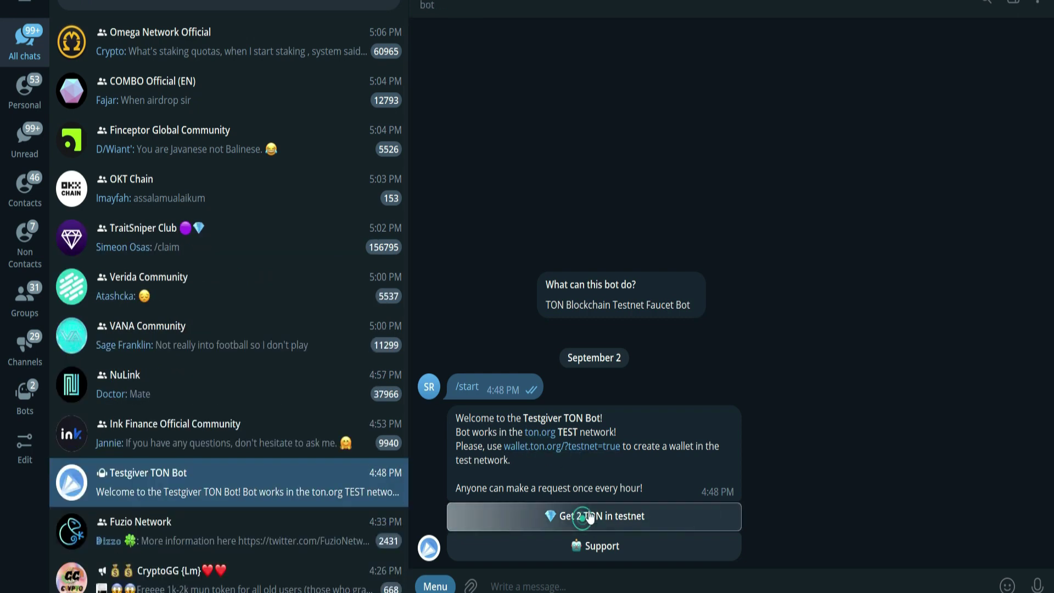
pyautogui.write('A27921')
pyautogui.press('Return')
pyautogui.rightClick(606, 584)
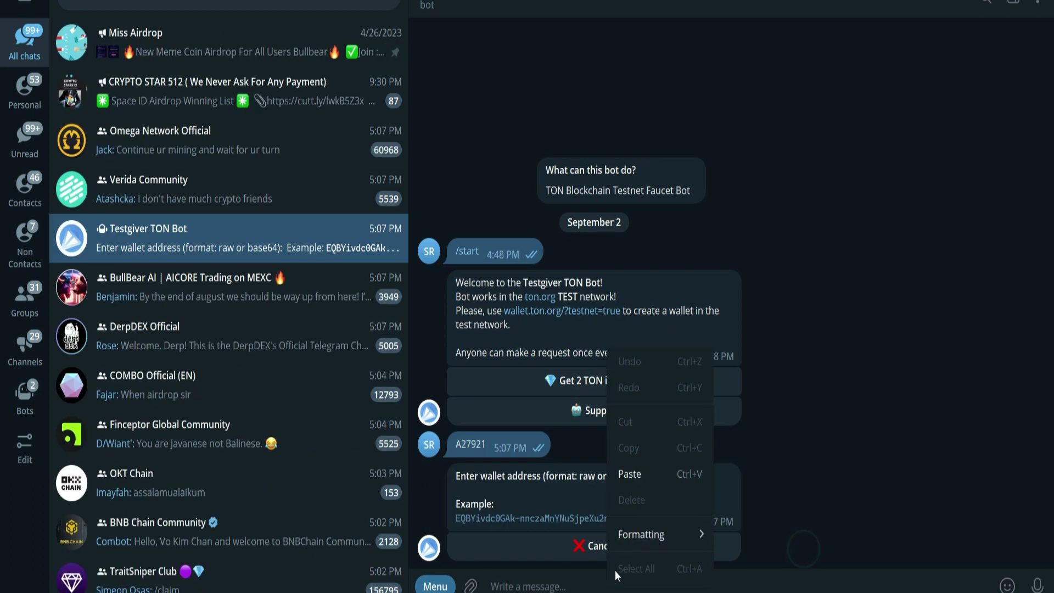
pyautogui.click(653, 471)
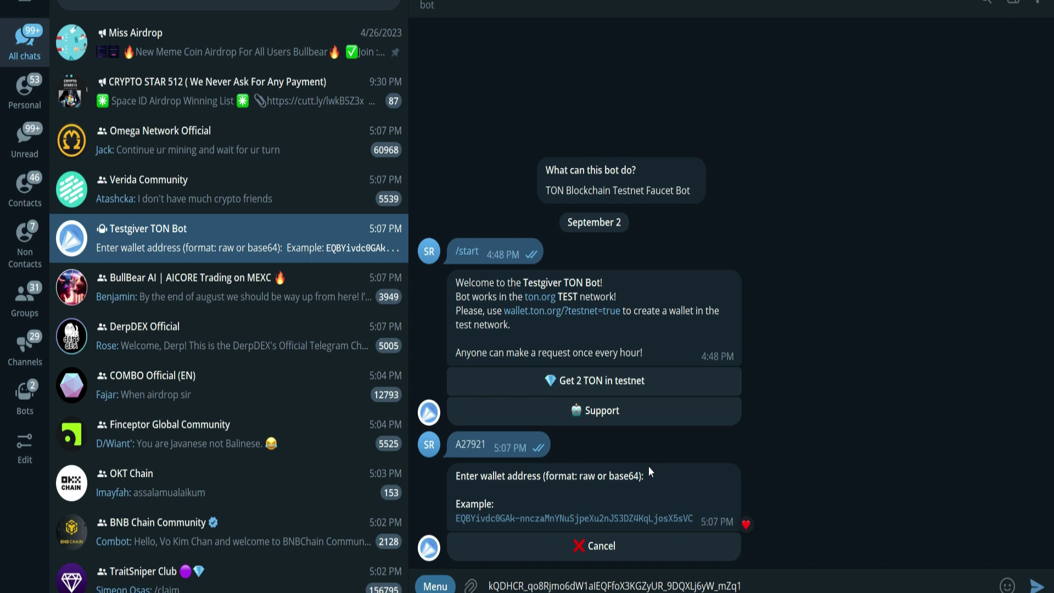
pyautogui.press('Return')
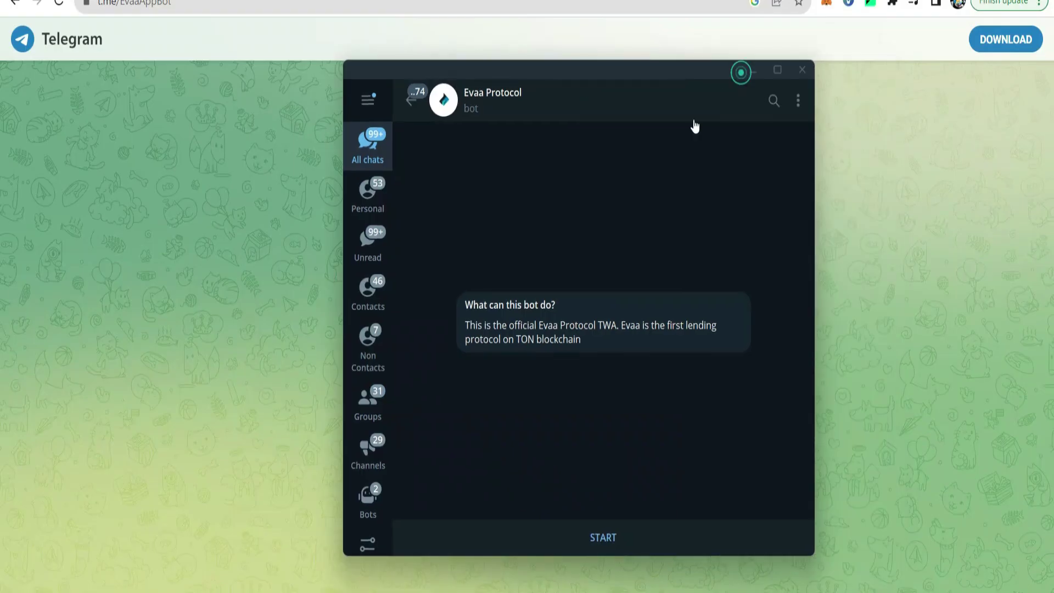
pyautogui.click(615, 535)
# Launch the Evaa web app, allow it to open, and connect the testnet TON wallet.
pyautogui.click(537, 467)
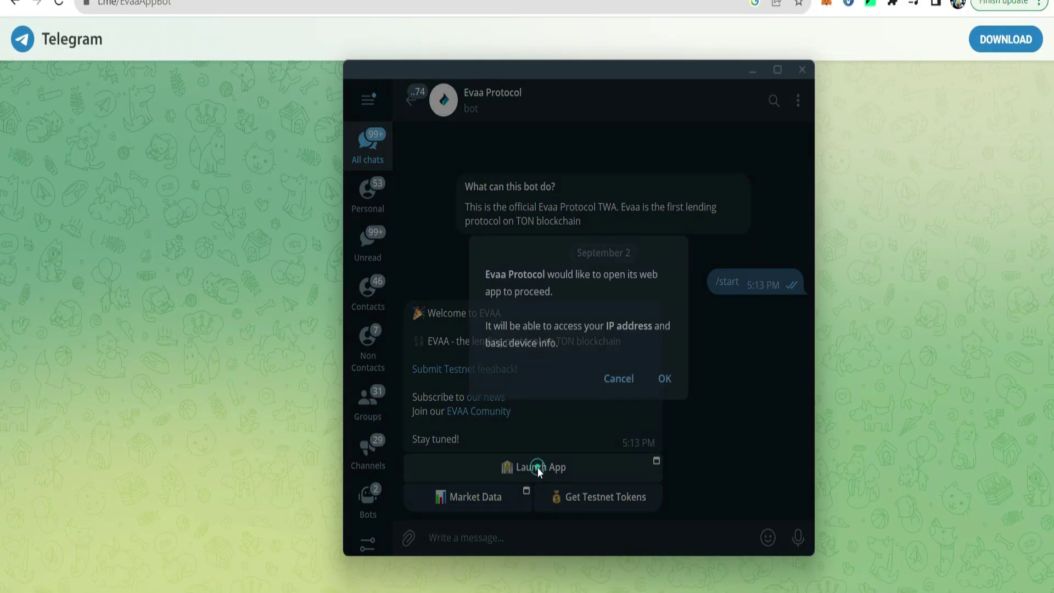
pyautogui.click(667, 386)
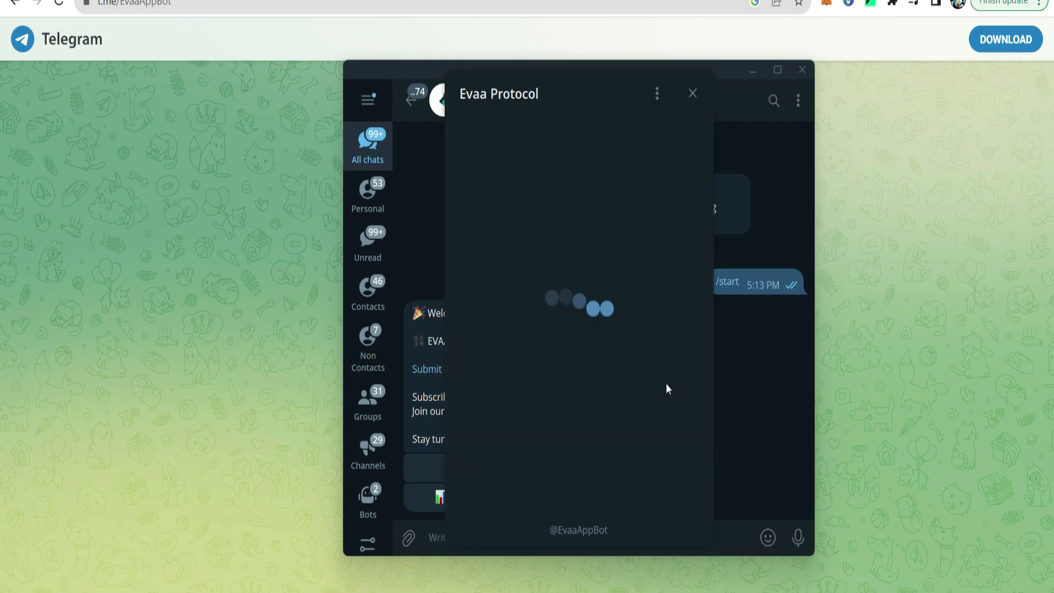
pyautogui.scroll(-4, 625, 324)
pyautogui.scroll(4, 624, 324)
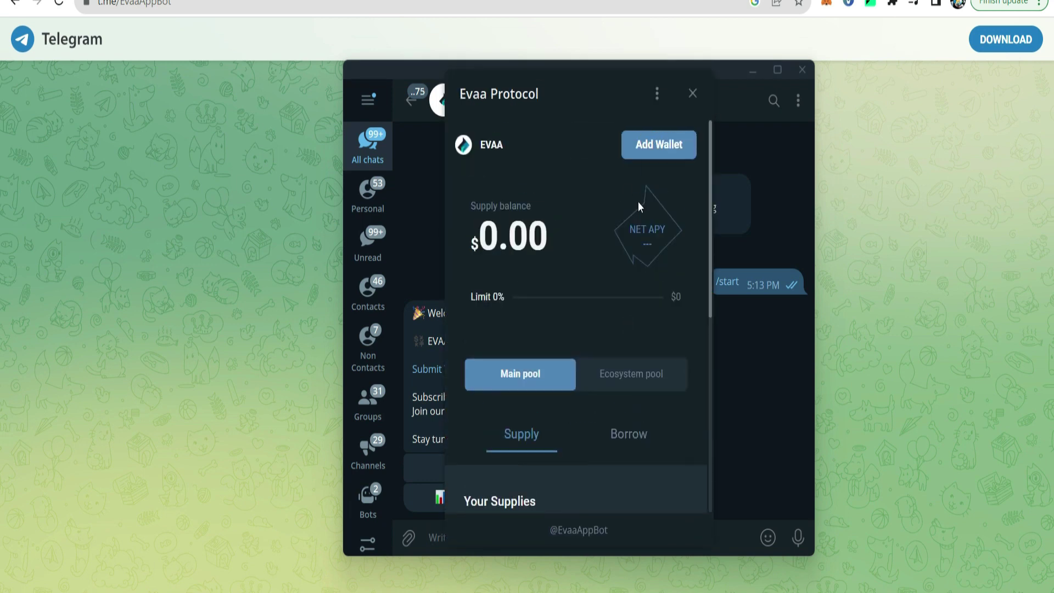
pyautogui.click(661, 145)
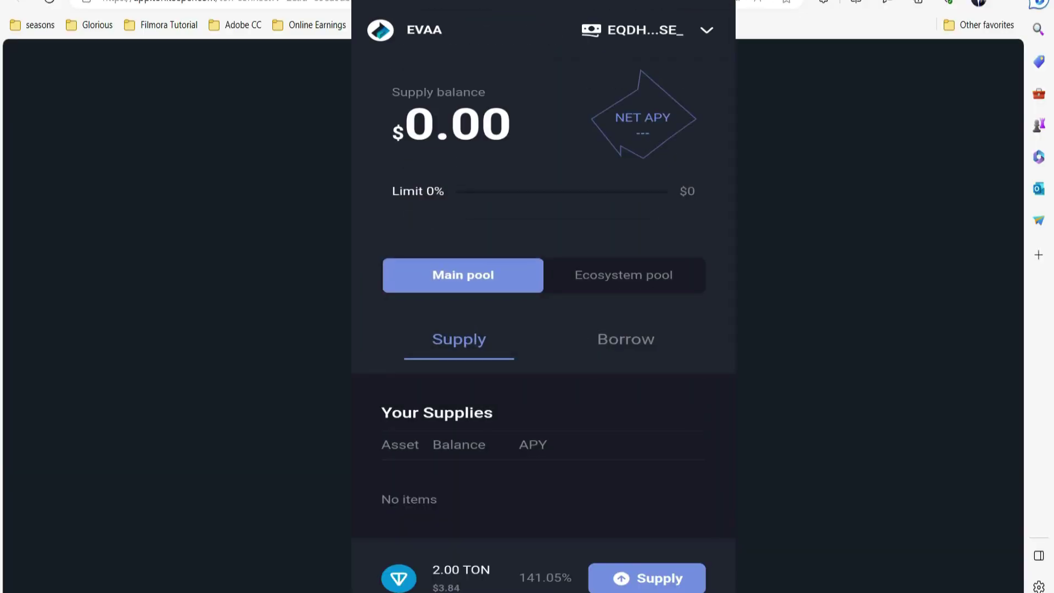
# Enter a 0.5 TON supply amount on Evaa's TON row.
pyautogui.scroll(-5, 544, 305)
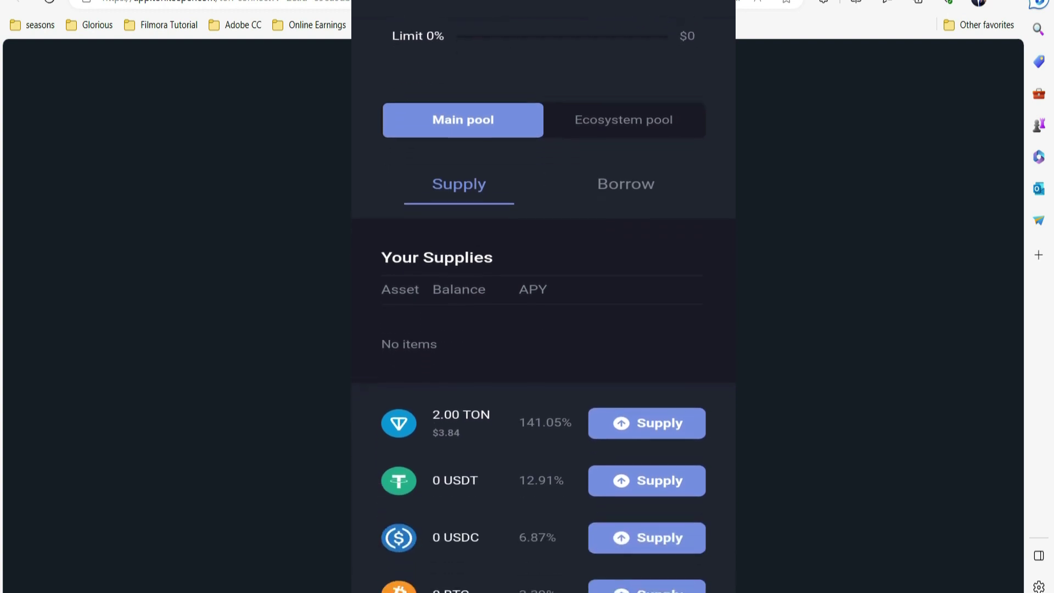
pyautogui.click(646, 332)
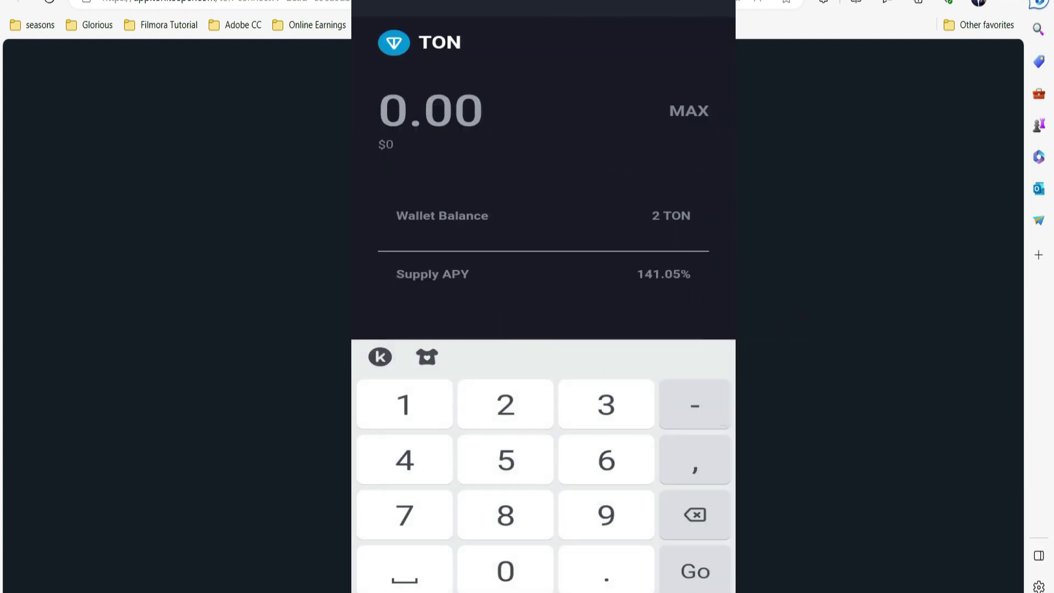
pyautogui.write('0.5')
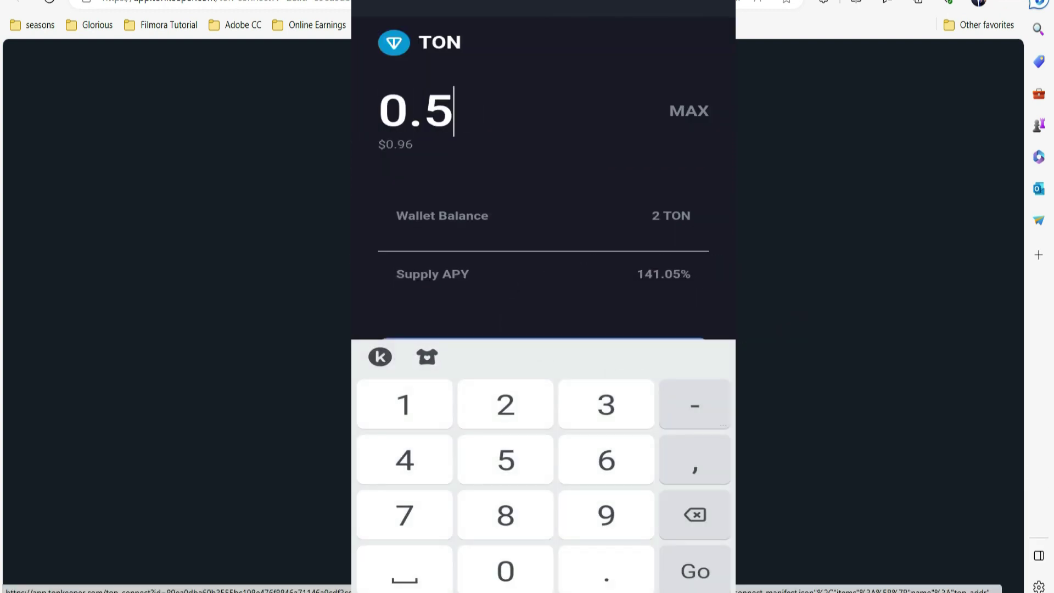
pyautogui.press('Return')
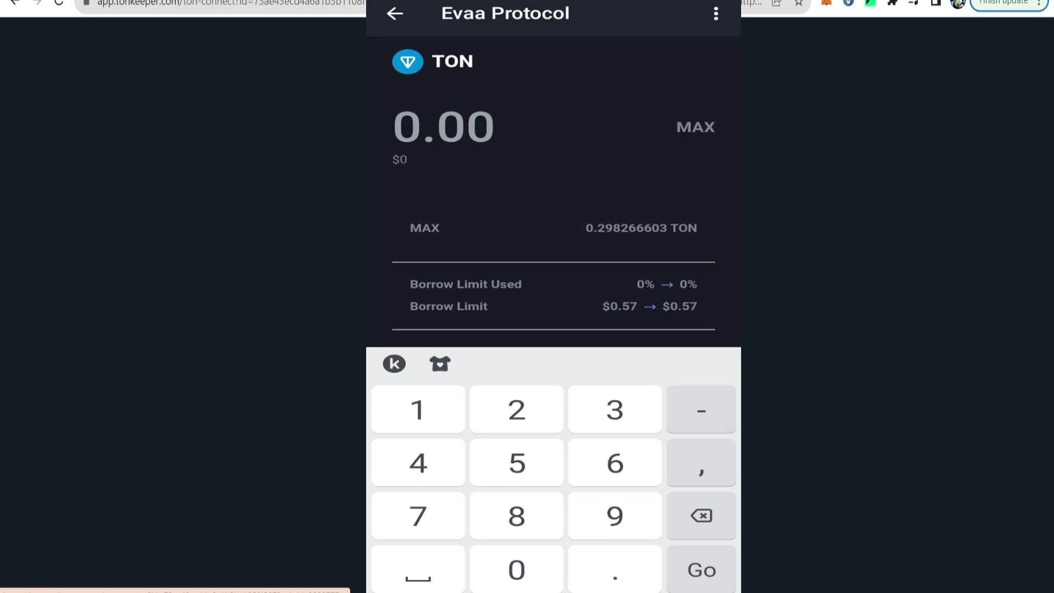
# Enter 0.1 TON as the borrow amount in Evaa's TON borrow form.
pyautogui.write('0.1')
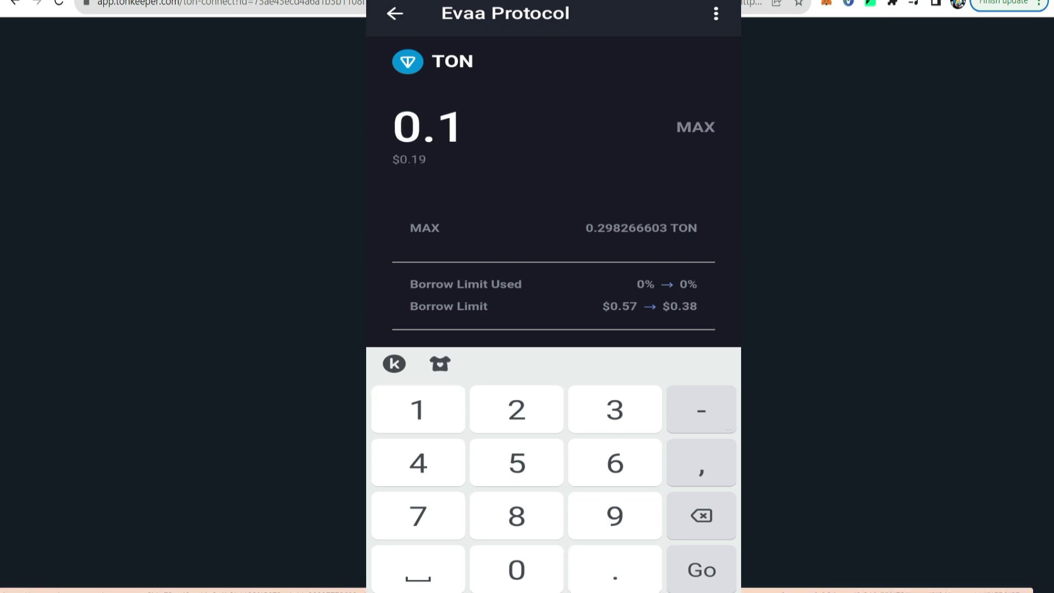
pyautogui.press('Return')
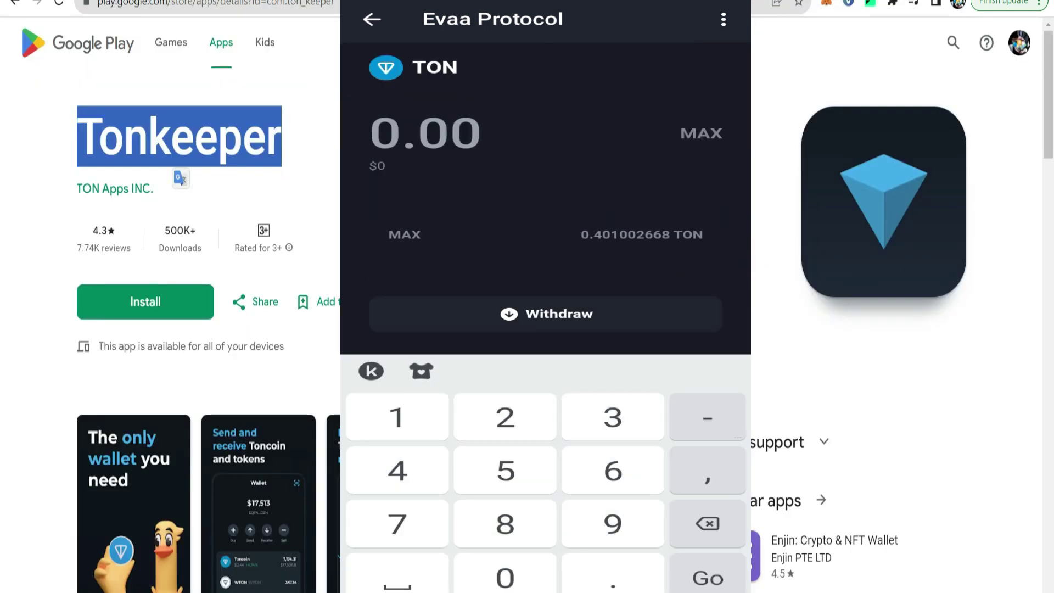
# Withdraw 0.1 TON from the Evaa pool.
pyautogui.write('0.1')
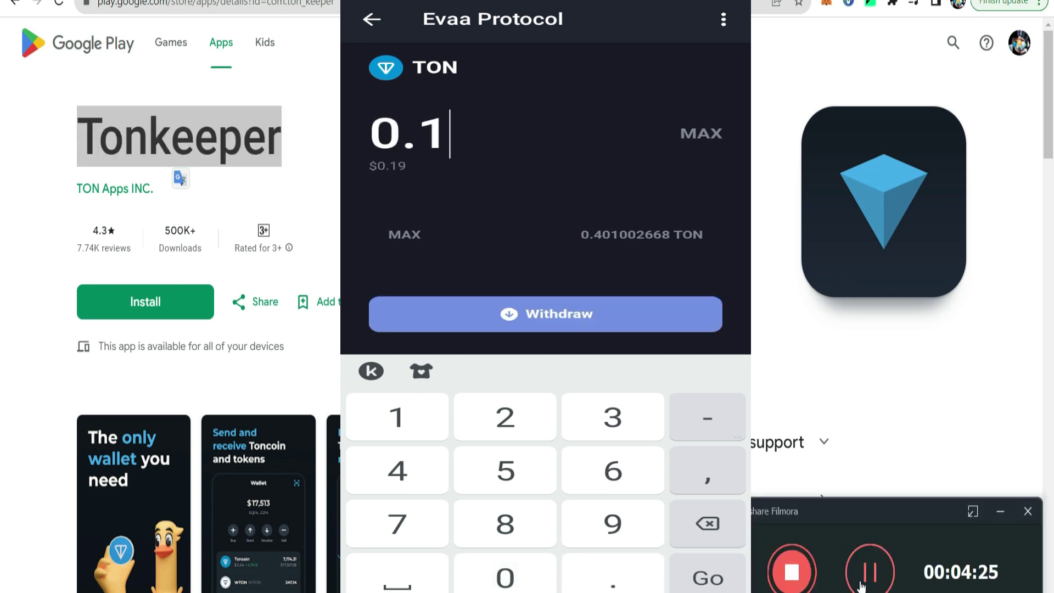
pyautogui.click(545, 314)
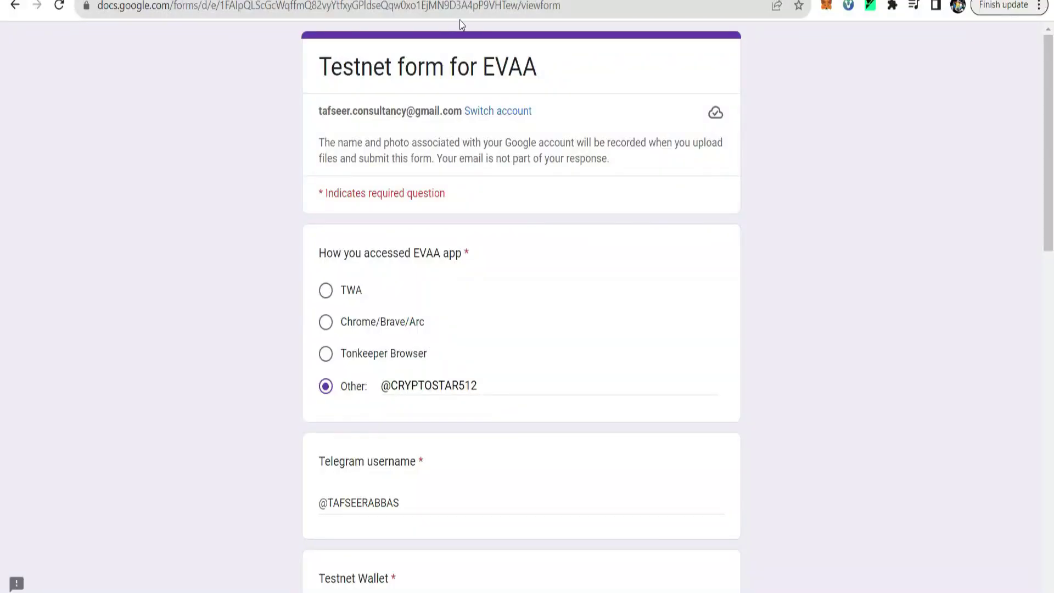
# Go through the EVAA testnet form and fill in the Other access and Telegram username answers.
pyautogui.click(453, 6)
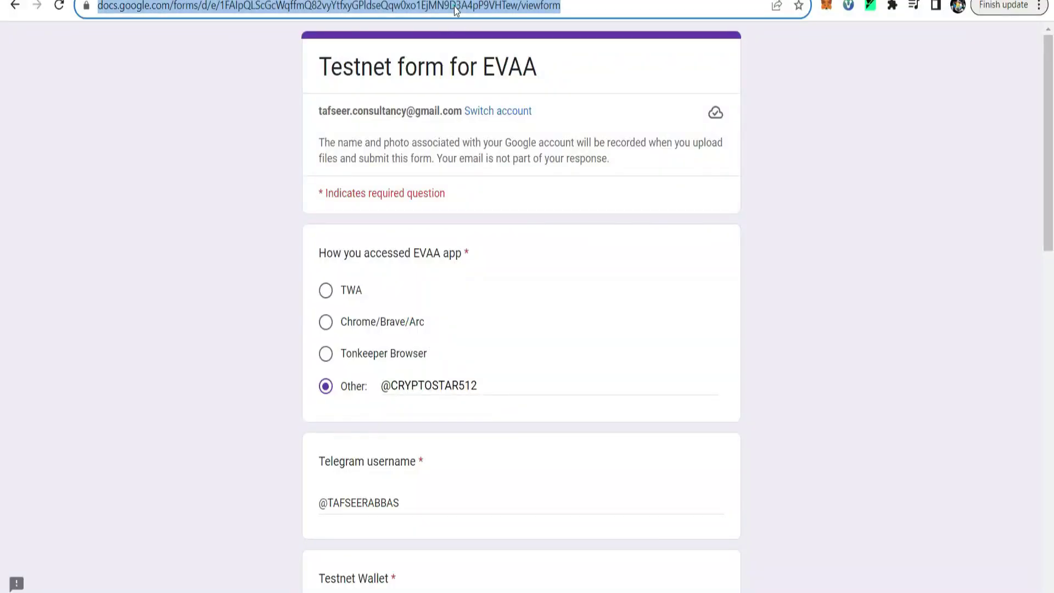
pyautogui.scroll(-3, 491, 168)
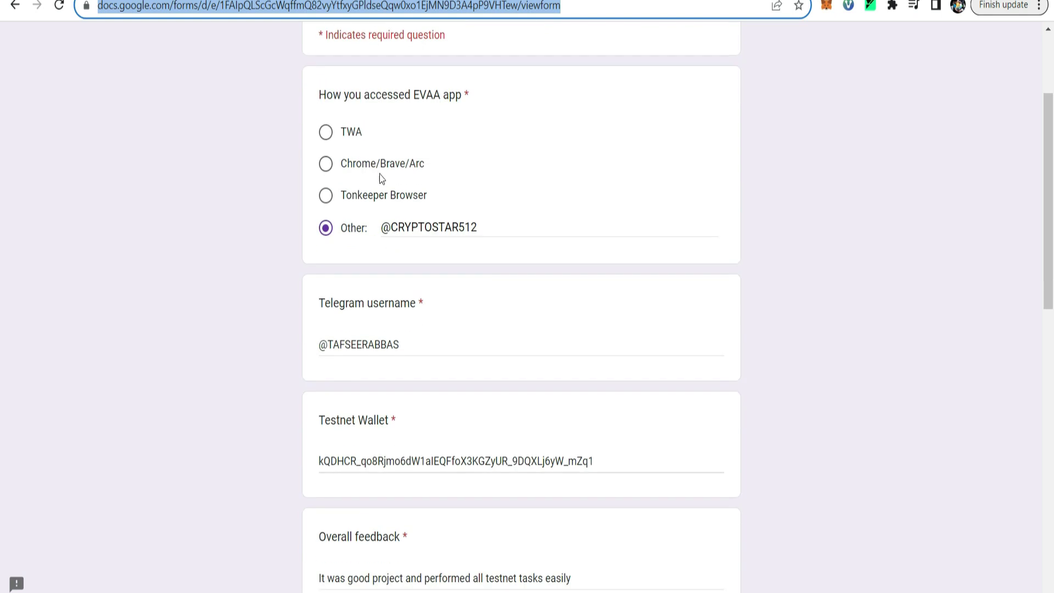
pyautogui.scroll(-3, 380, 174)
pyautogui.scroll(-6, 416, 286)
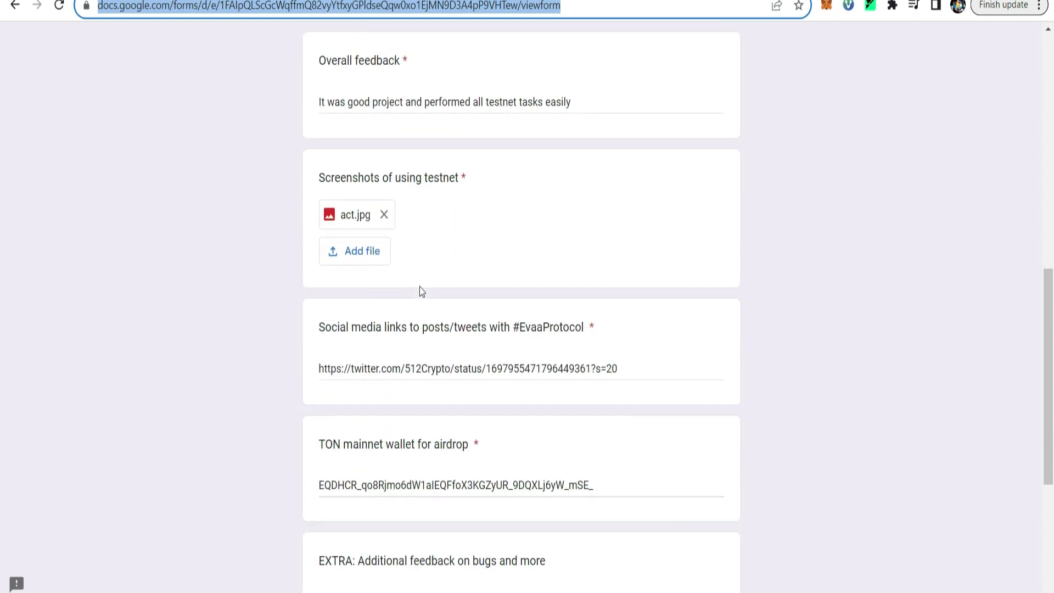
pyautogui.scroll(-5, 419, 286)
pyautogui.scroll(11, 420, 287)
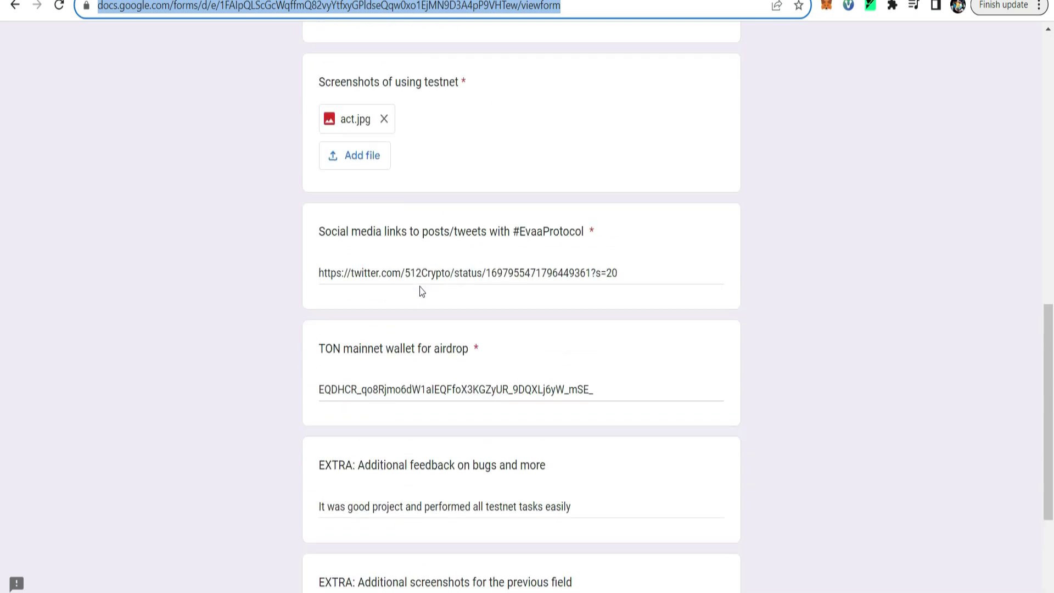
pyautogui.scroll(5, 420, 286)
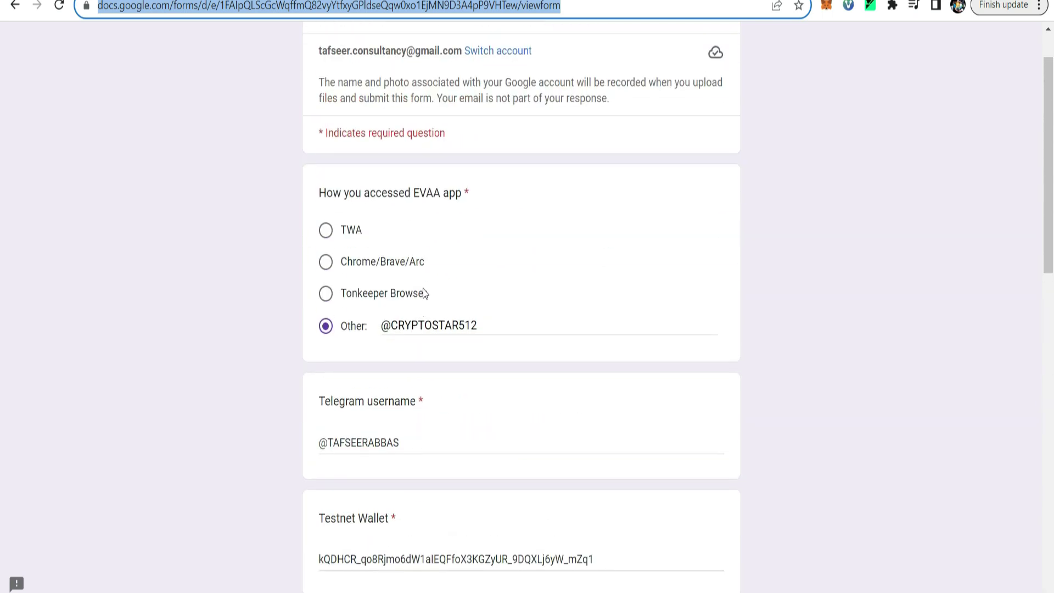
pyautogui.scroll(-3, 418, 291)
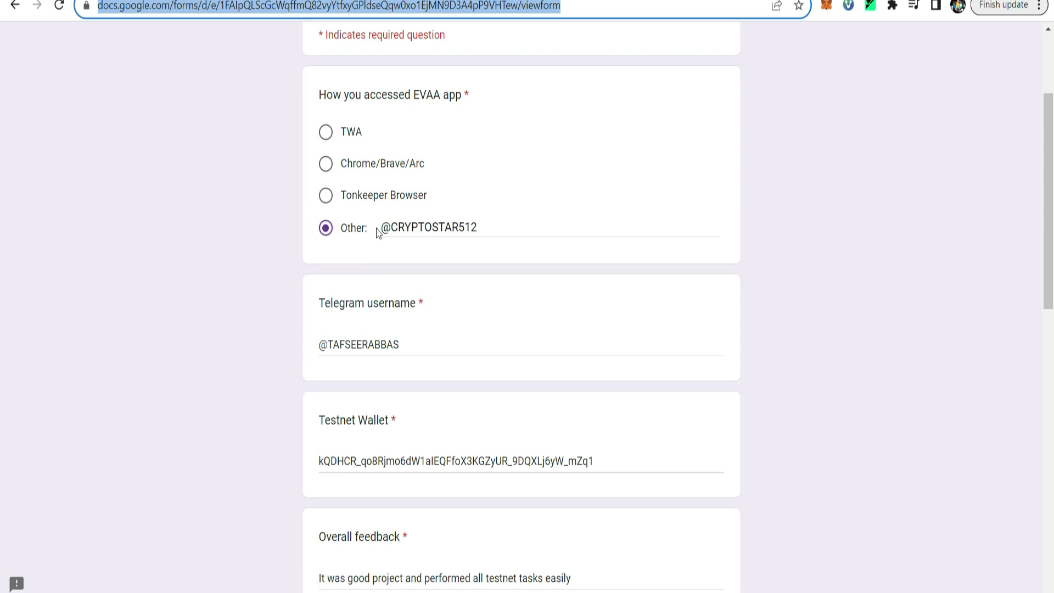
pyautogui.doubleClick(413, 229)
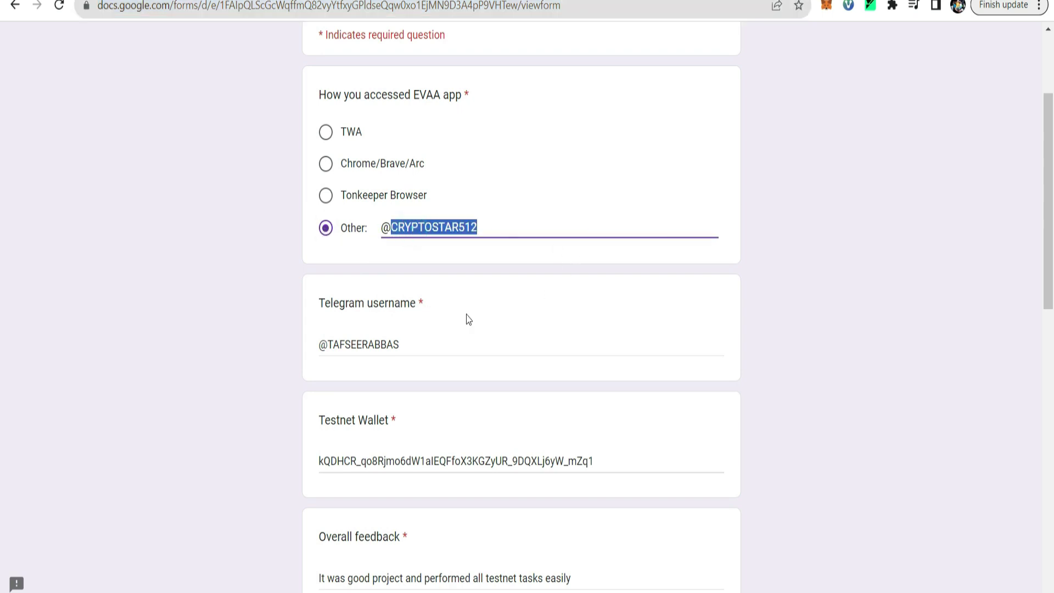
pyautogui.scroll(-1, 469, 319)
pyautogui.doubleClick(387, 265)
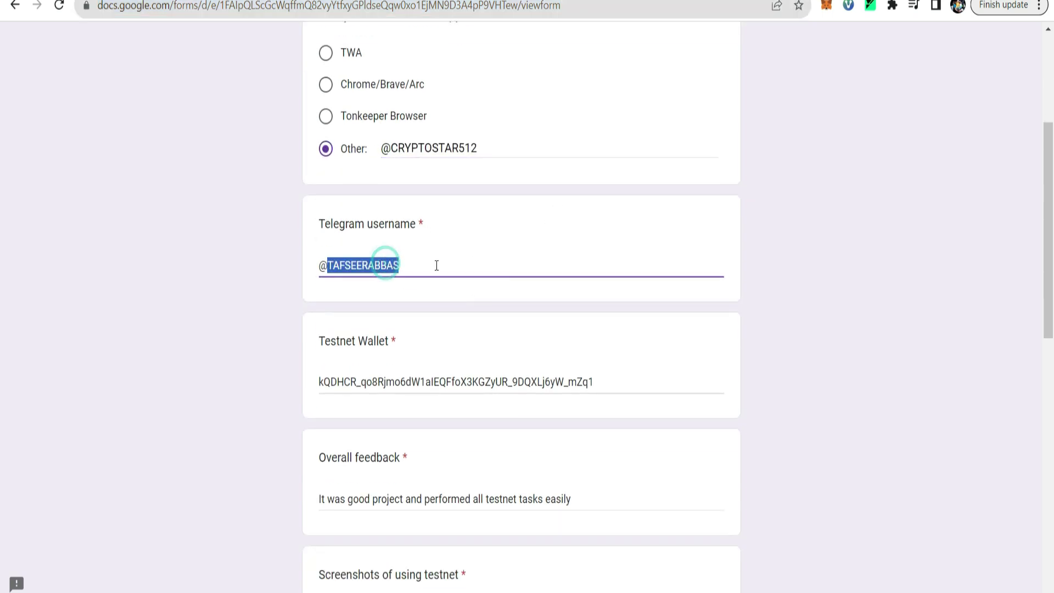
# Fill in the Testnet Wallet address and the Overall feedback answer.
pyautogui.scroll(-2, 557, 294)
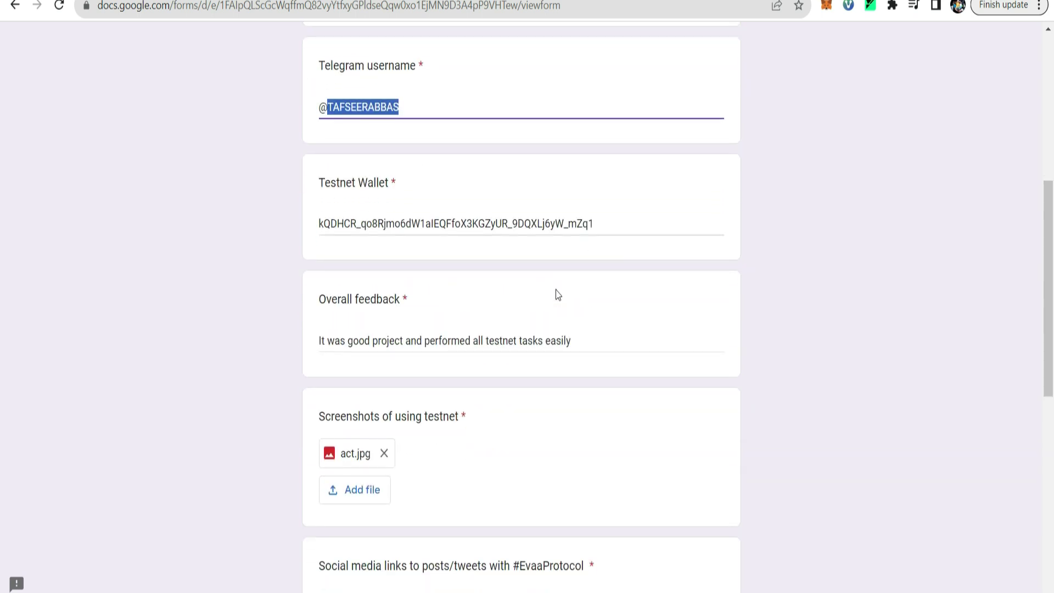
pyautogui.doubleClick(504, 225)
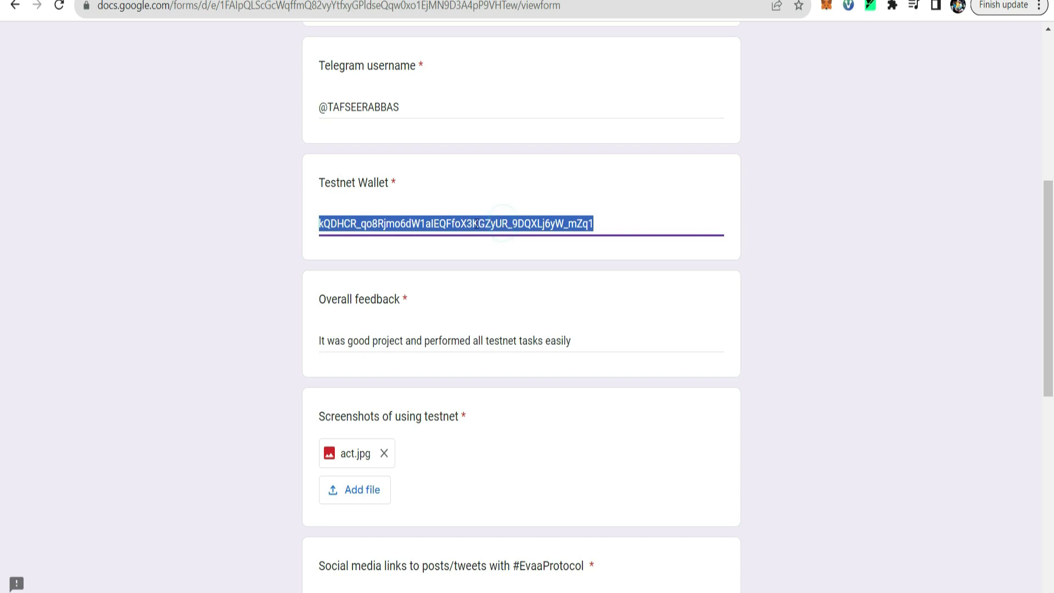
pyautogui.click(470, 223)
pyautogui.scroll(-1, 467, 223)
pyautogui.click(436, 340)
pyautogui.tripleClick(436, 261)
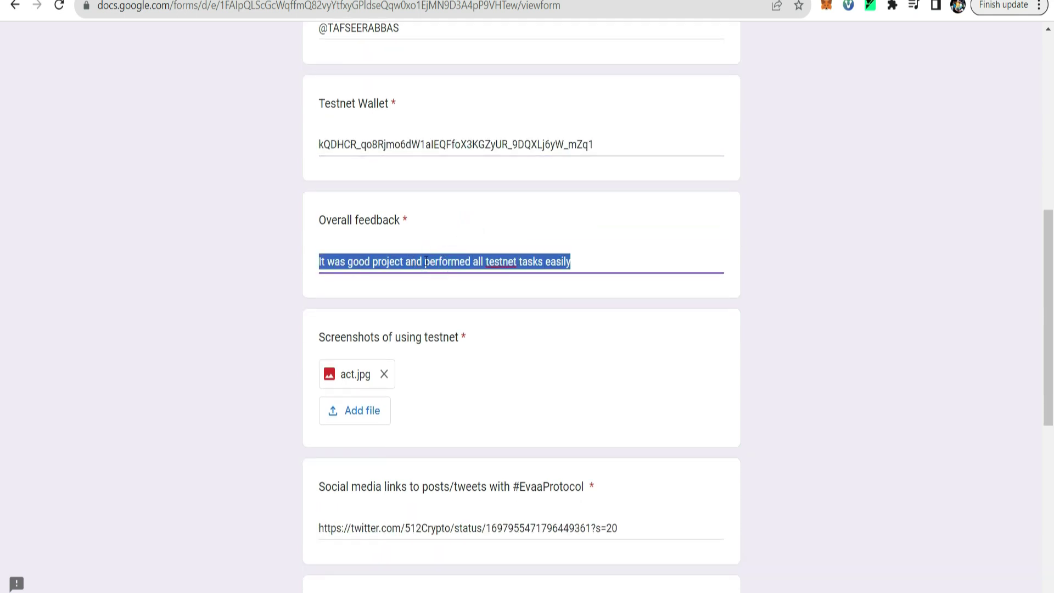
pyautogui.scroll(-2, 426, 261)
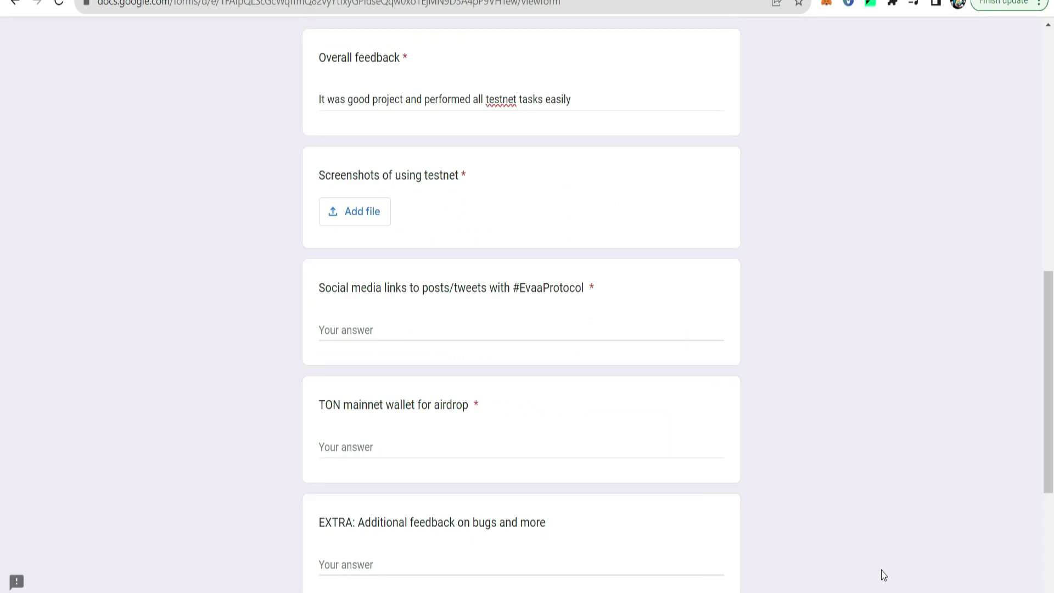
# Attach act.jpg as the testnet screenshot.
pyautogui.click(363, 219)
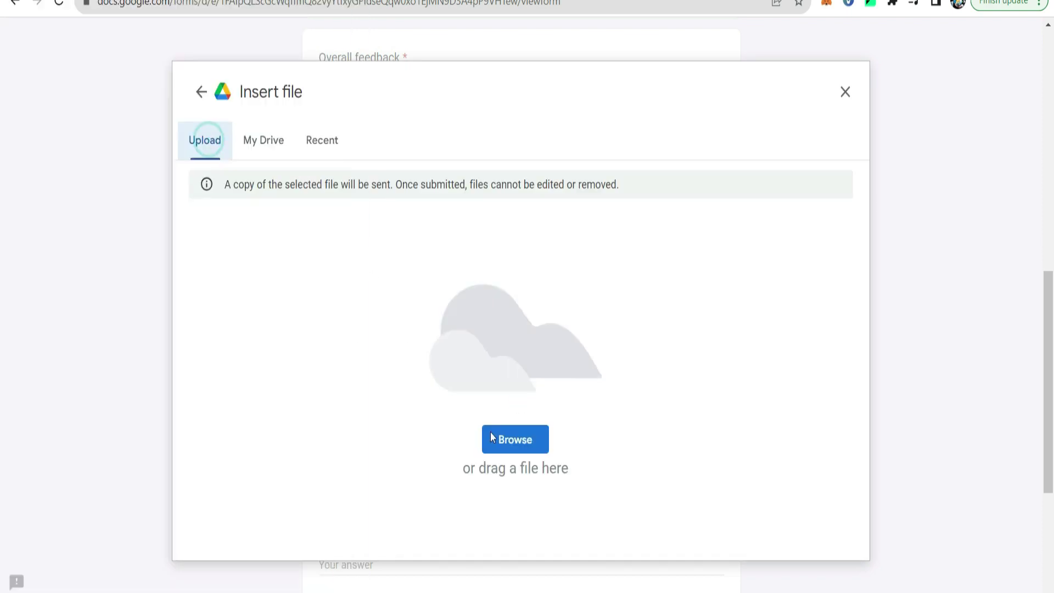
pyautogui.click(492, 438)
pyautogui.click(322, 66)
pyautogui.doubleClick(322, 66)
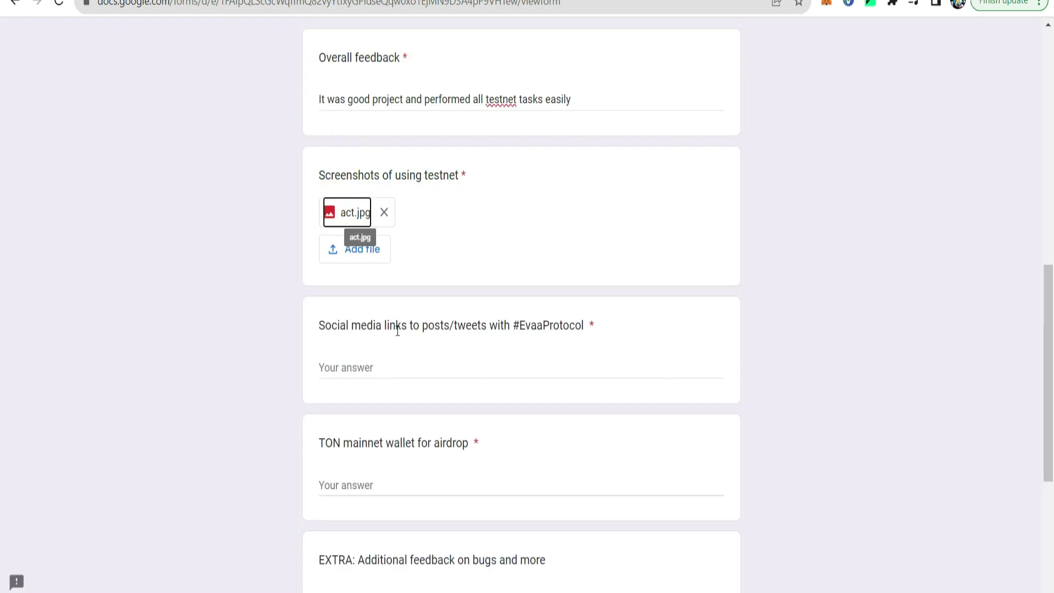
# Copy the #EvaaProtocol hashtag from the form into a new X post.
pyautogui.moveTo(587, 328); pyautogui.dragTo(513, 326)
pyautogui.rightClick(521, 329)
pyautogui.click(551, 345)
pyautogui.hotkey('ctrl', 'Tab')
pyautogui.click(105, 82)
pyautogui.rightClick(419, 139)
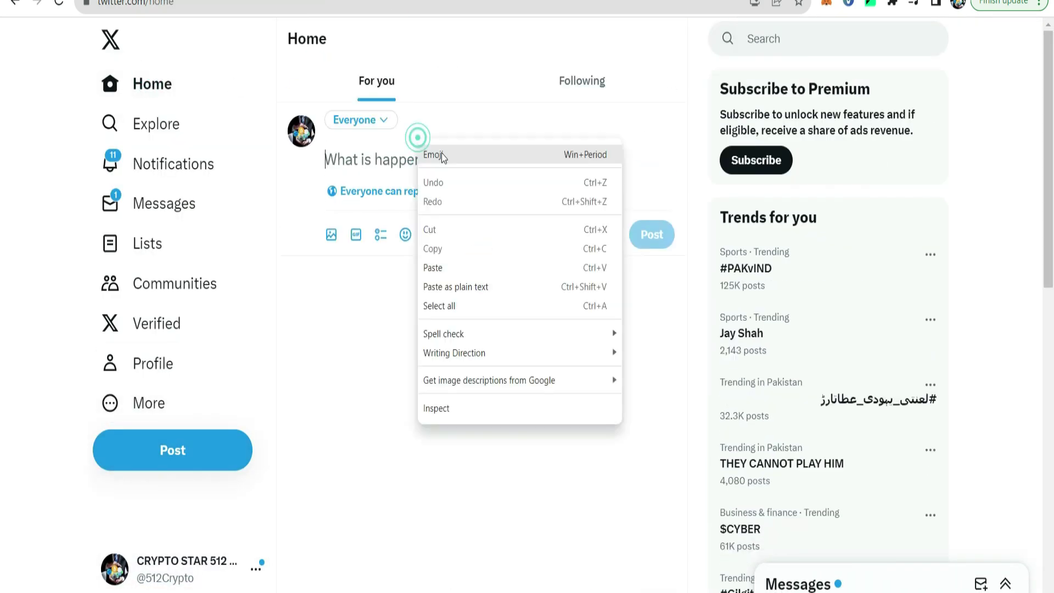
pyautogui.click(467, 266)
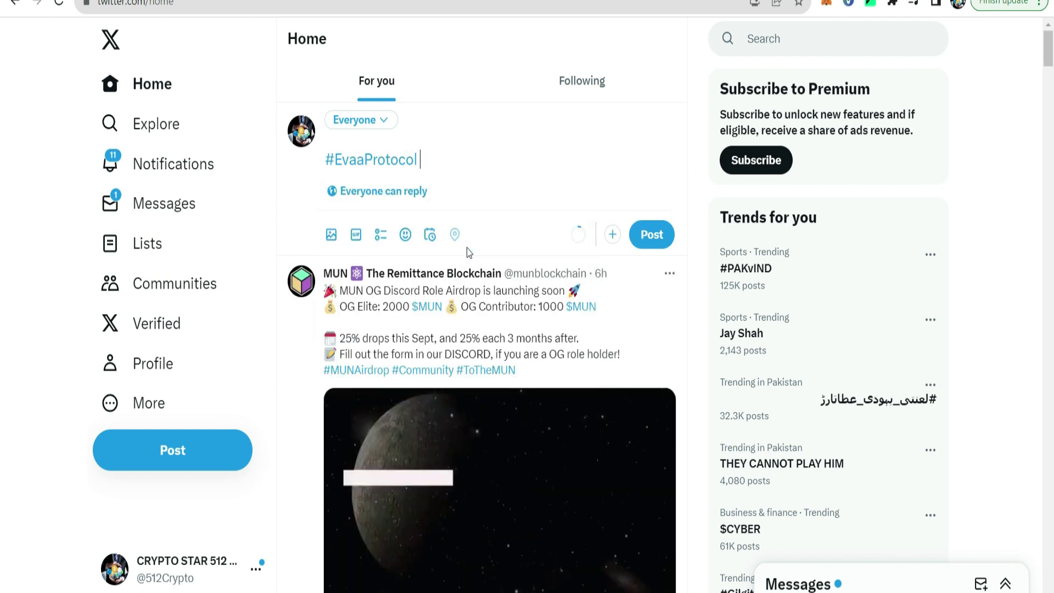
# Complete the post with 'it was good project, perform all tasks easily', publish it, and copy its link.
pyautogui.write('it was good project, perfotm')
pyautogui.press('BackSpace')
pyautogui.press('BackSpace')
pyautogui.write('rm all tasks easily')
pyautogui.click(652, 253)
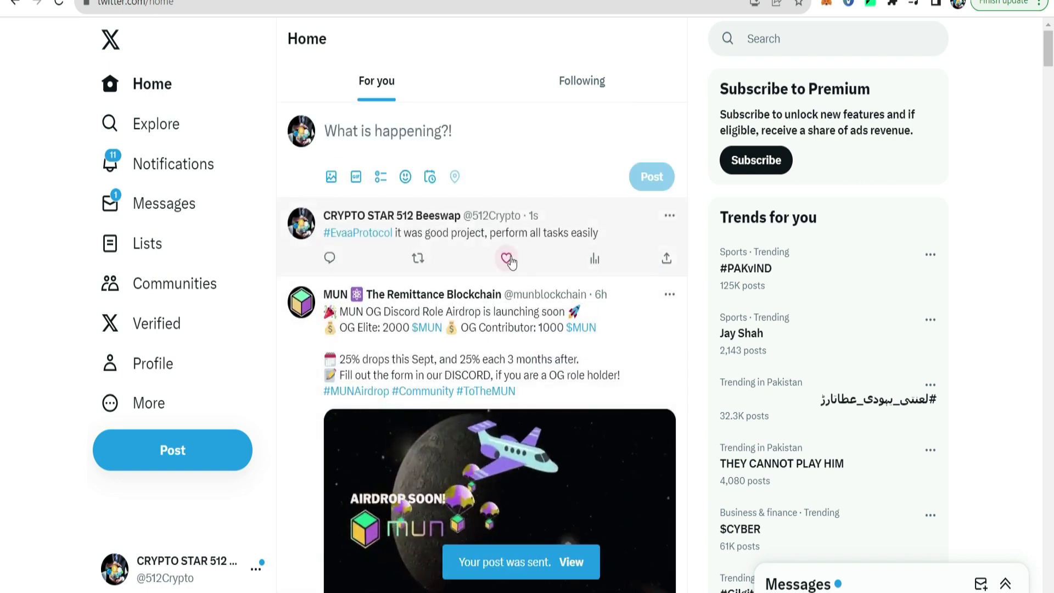
pyautogui.click(667, 259)
pyautogui.click(637, 283)
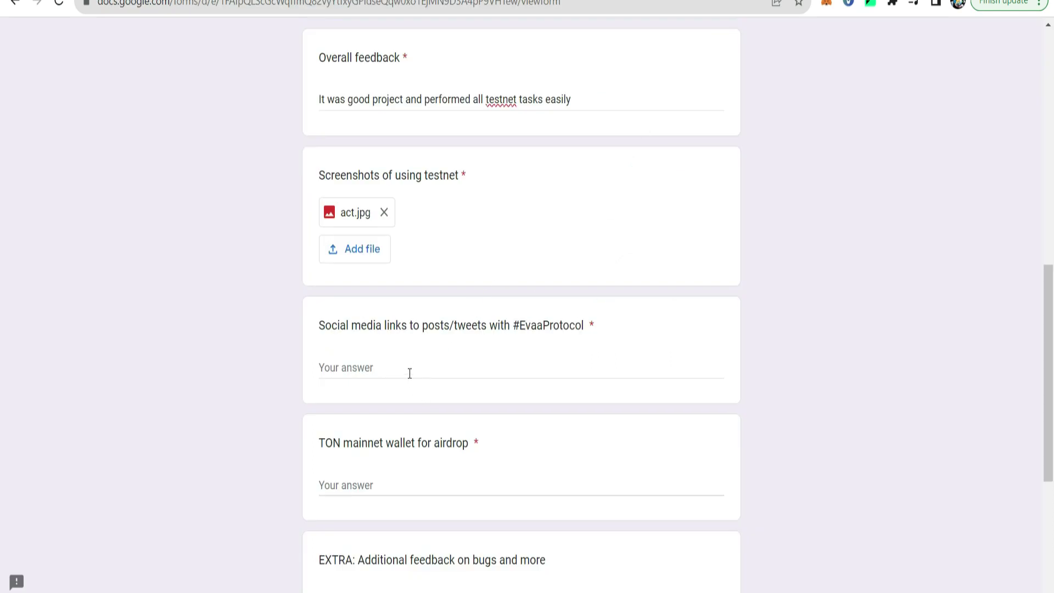
pyautogui.click(410, 373)
pyautogui.rightClick(408, 367)
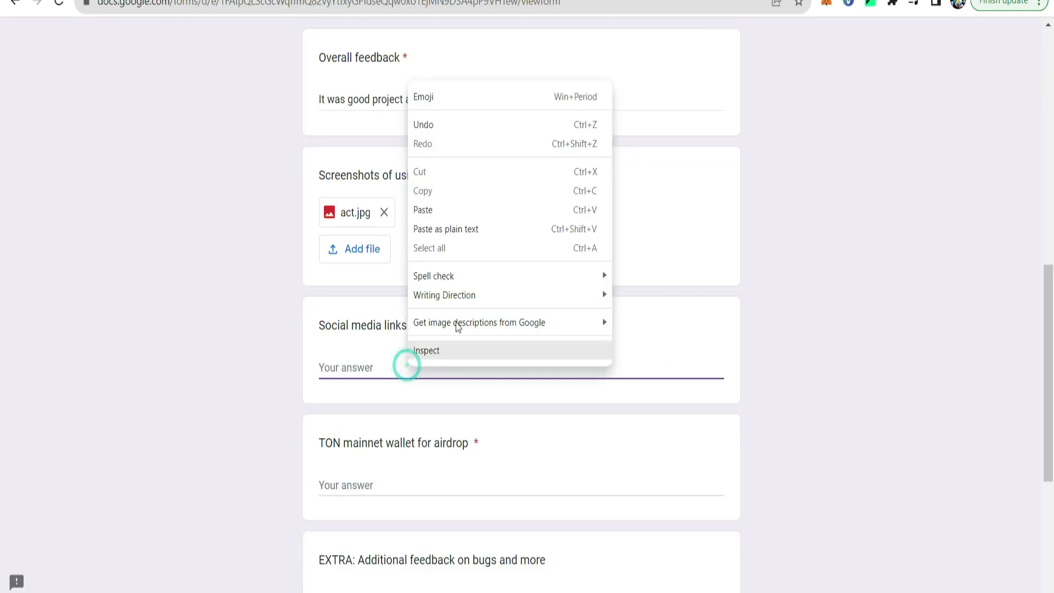
pyautogui.click(476, 216)
pyautogui.click(412, 477)
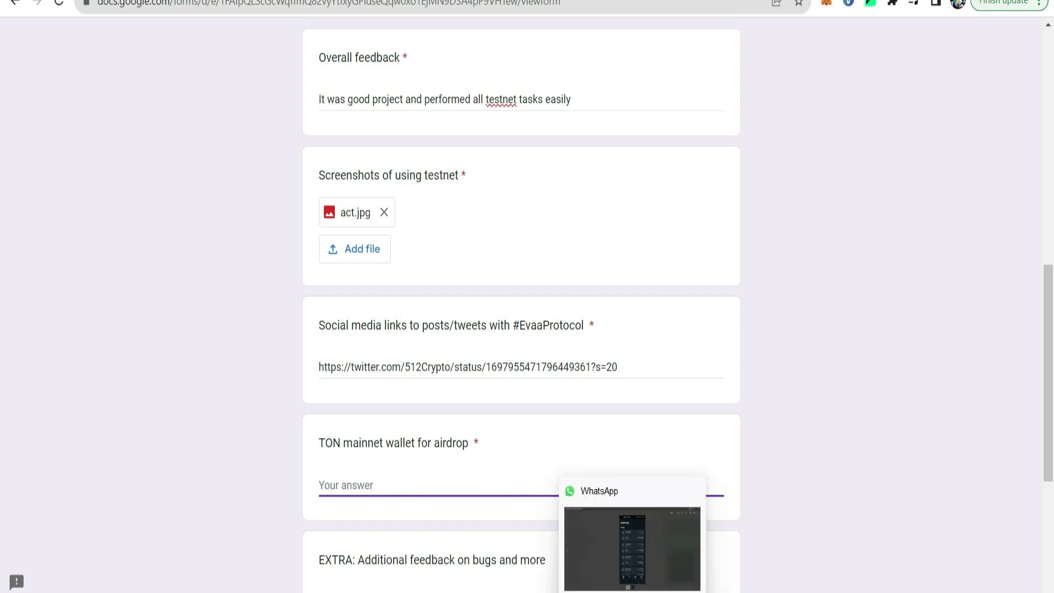
pyautogui.click(595, 535)
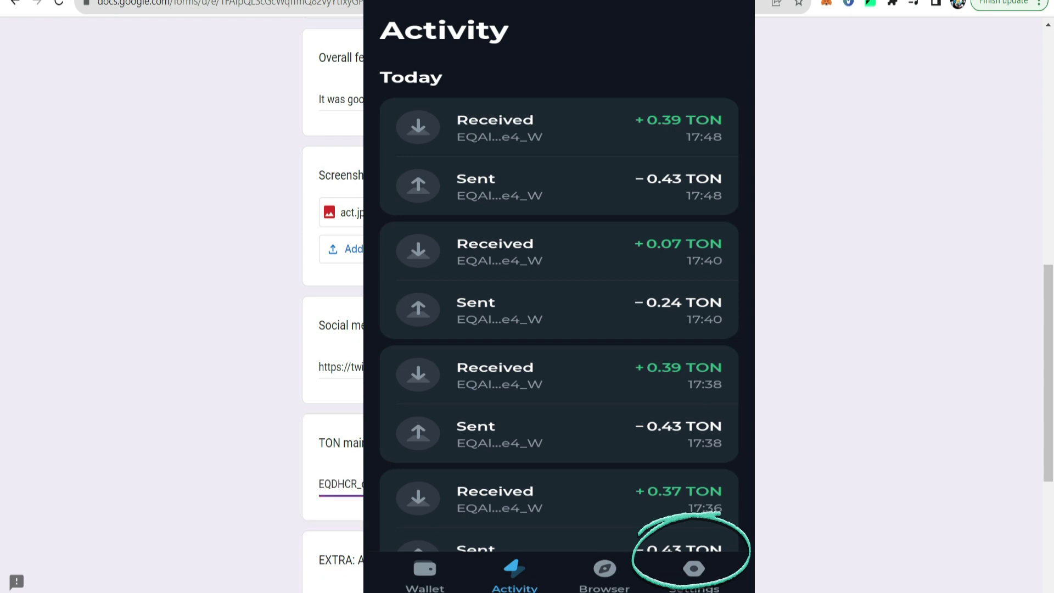
pyautogui.scroll(-3, 332, 296)
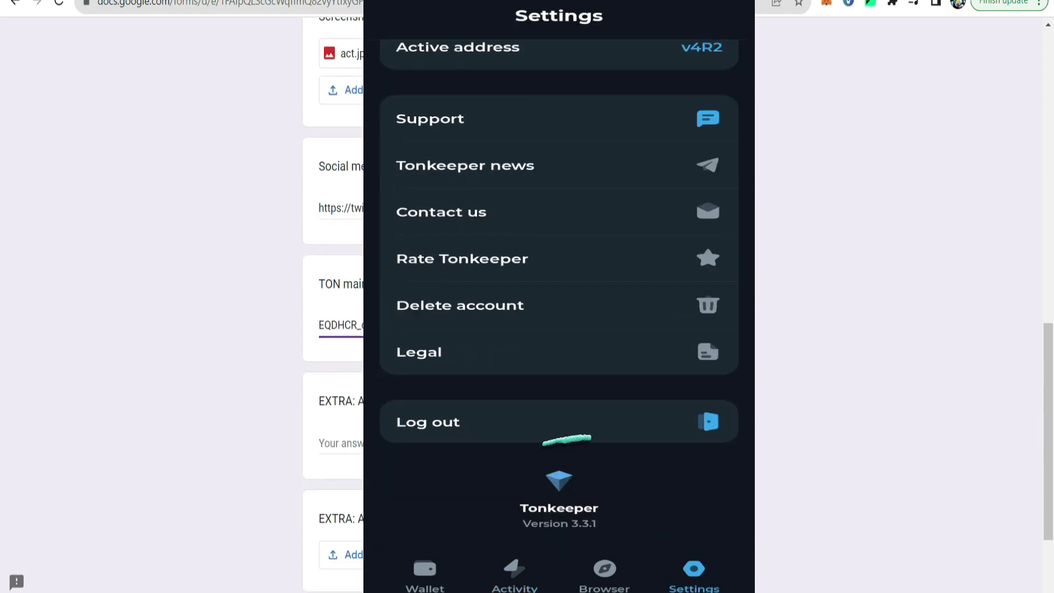
pyautogui.scroll(4, 332, 296)
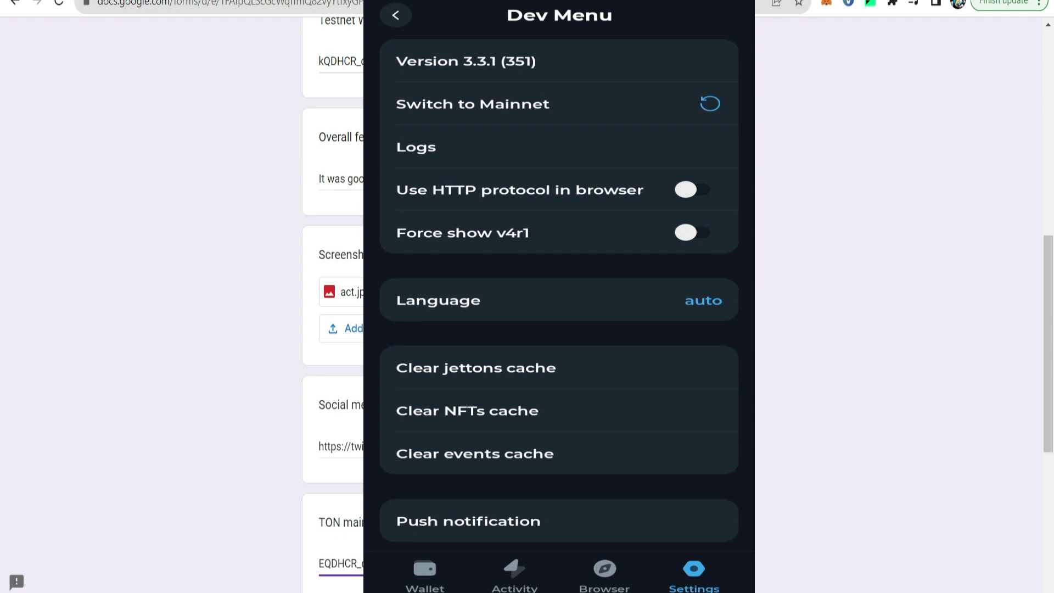
pyautogui.hotkey('ctrl', 'a')
pyautogui.rightClick(659, 176)
pyautogui.click(775, 237)
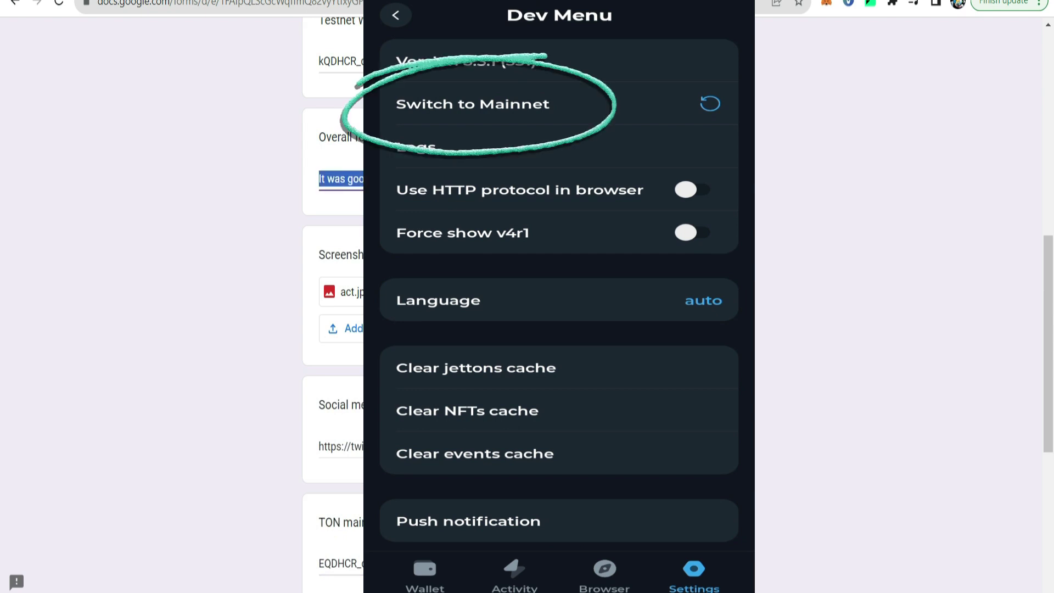
pyautogui.scroll(-6, 332, 297)
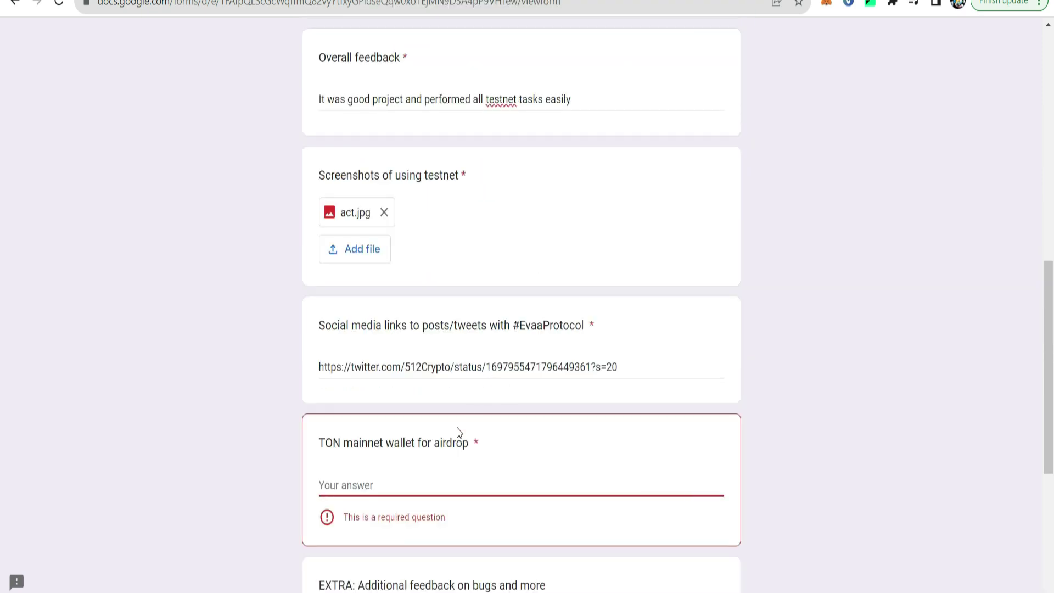
# Paste the wallet address into the TON mainnet wallet answer.
pyautogui.rightClick(437, 483)
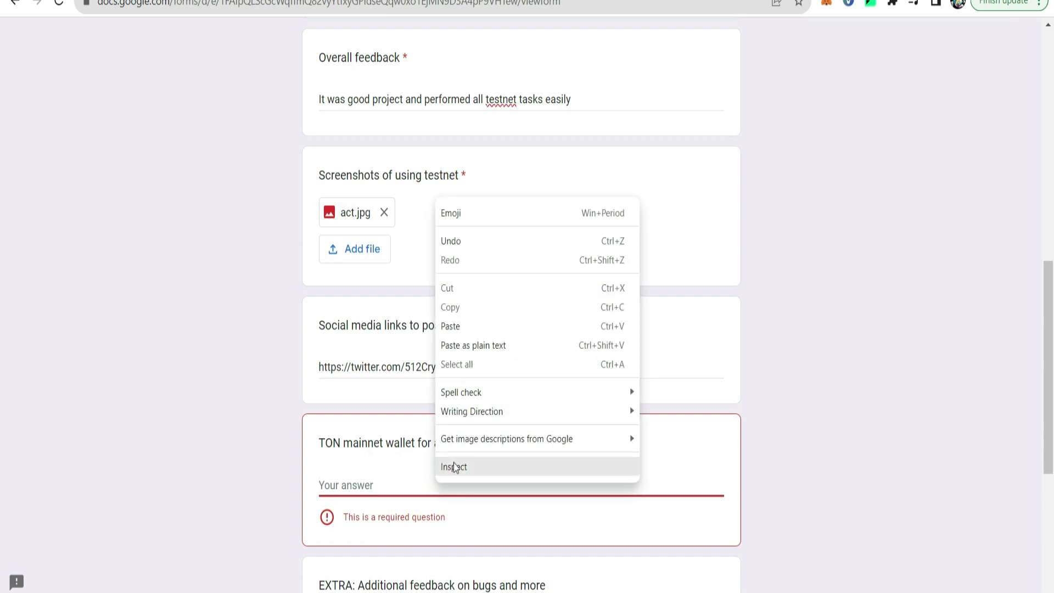
pyautogui.click(489, 331)
pyautogui.scroll(-3, 667, 470)
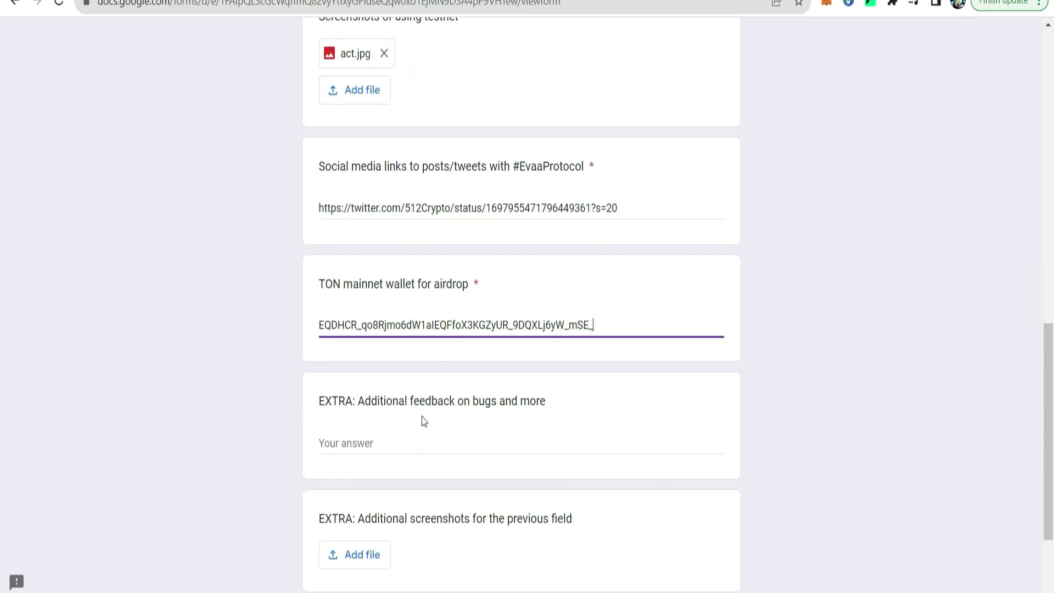
pyautogui.scroll(4, 424, 422)
# Copy the Overall feedback sentence into the EXTRA feedback answer and submit the form.
pyautogui.click(452, 175)
pyautogui.hotkey('ctrl', 'a')
pyautogui.rightClick(450, 176)
pyautogui.click(476, 233)
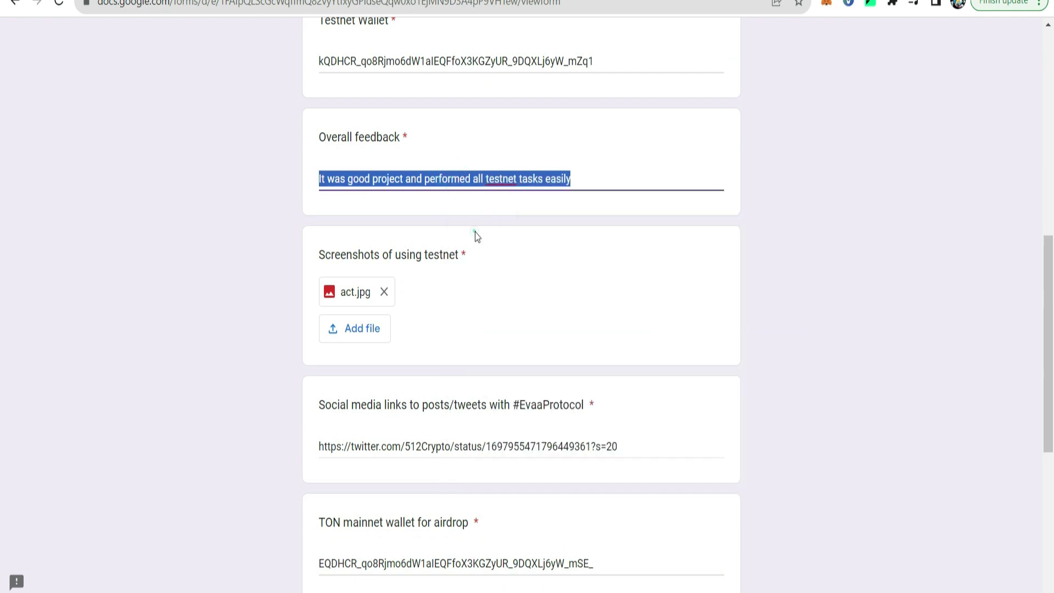
pyautogui.scroll(-7, 385, 349)
pyautogui.rightClick(378, 308)
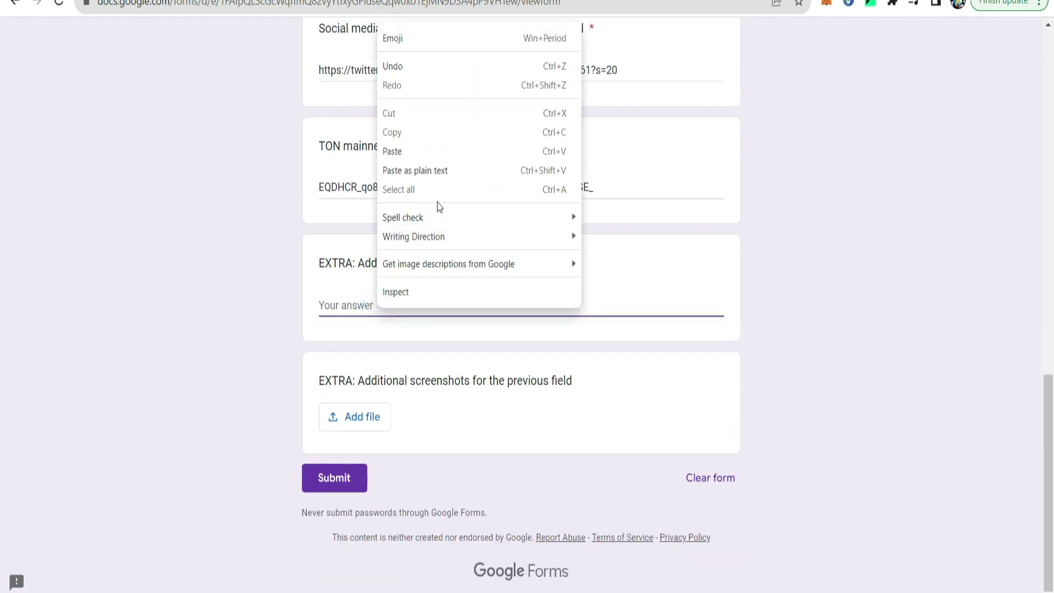
pyautogui.click(430, 152)
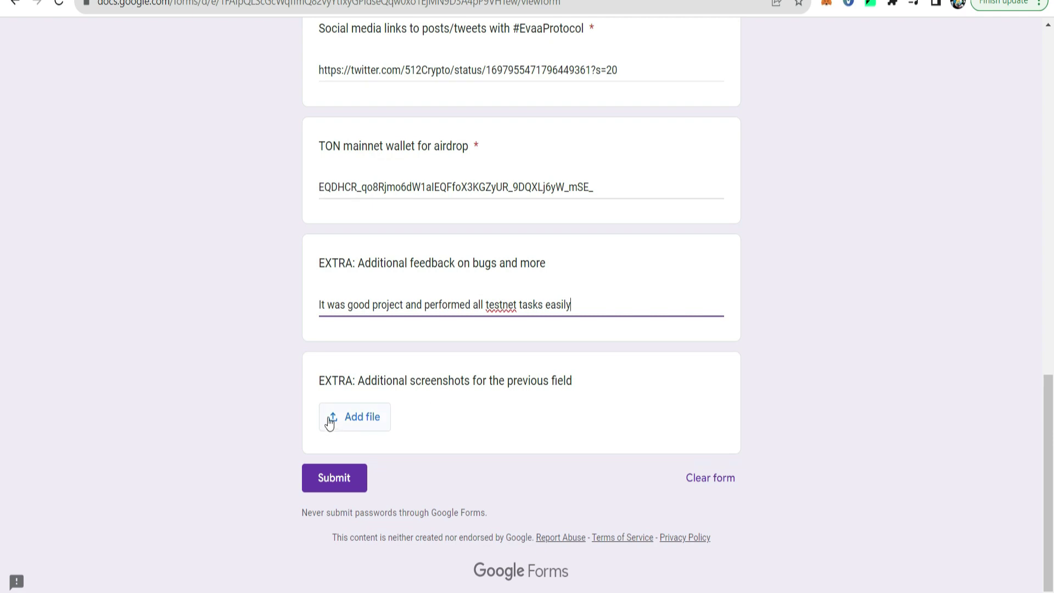
pyautogui.click(339, 486)
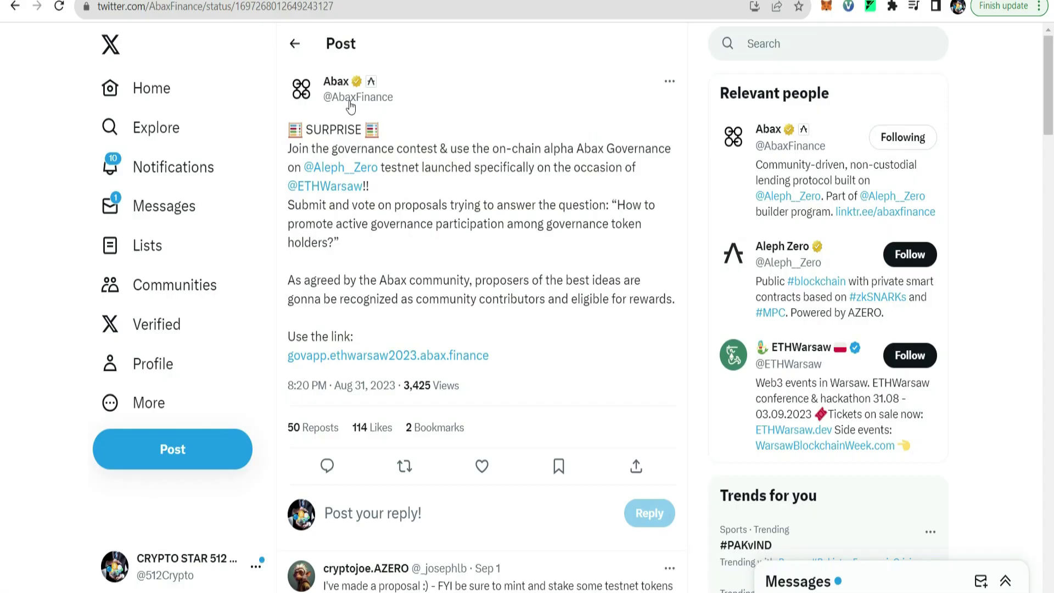
pyautogui.moveTo(355, 102)
pyautogui.moveTo(605, 150); pyautogui.dragTo(502, 160)
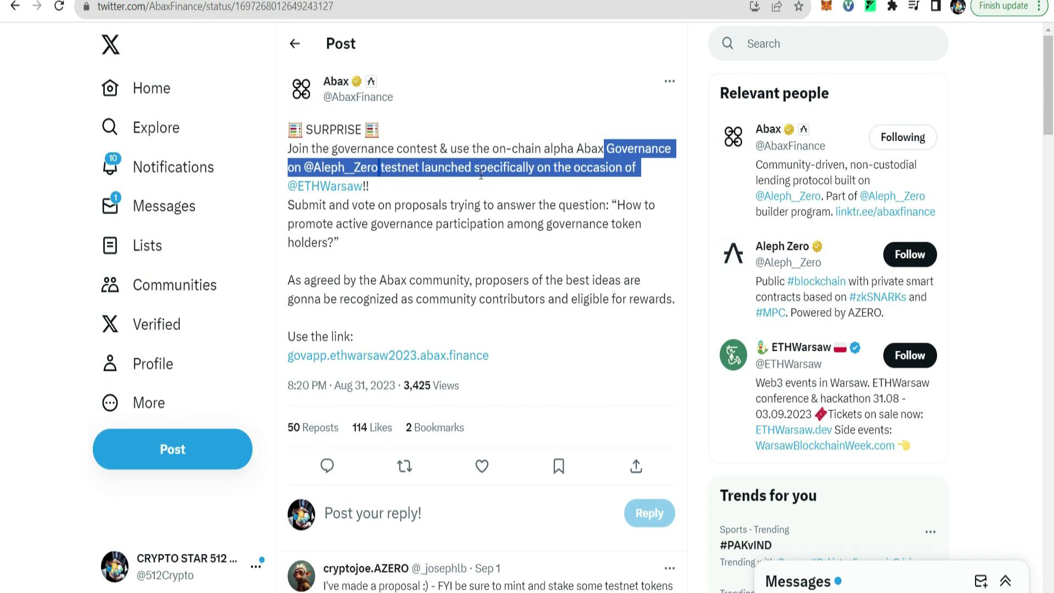
pyautogui.click(481, 174)
pyautogui.doubleClick(400, 167)
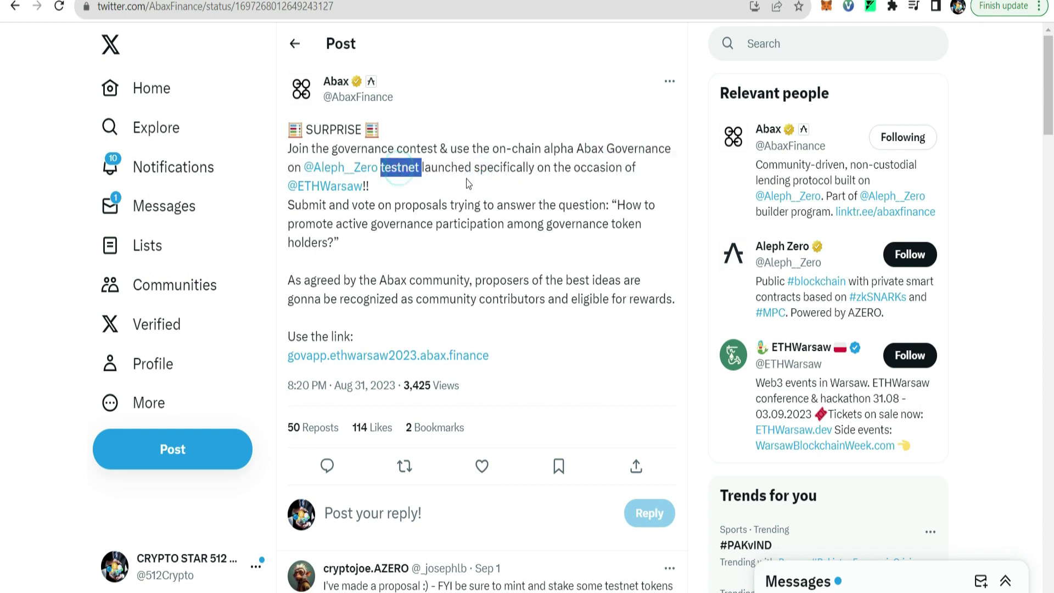
pyautogui.moveTo(332, 189)
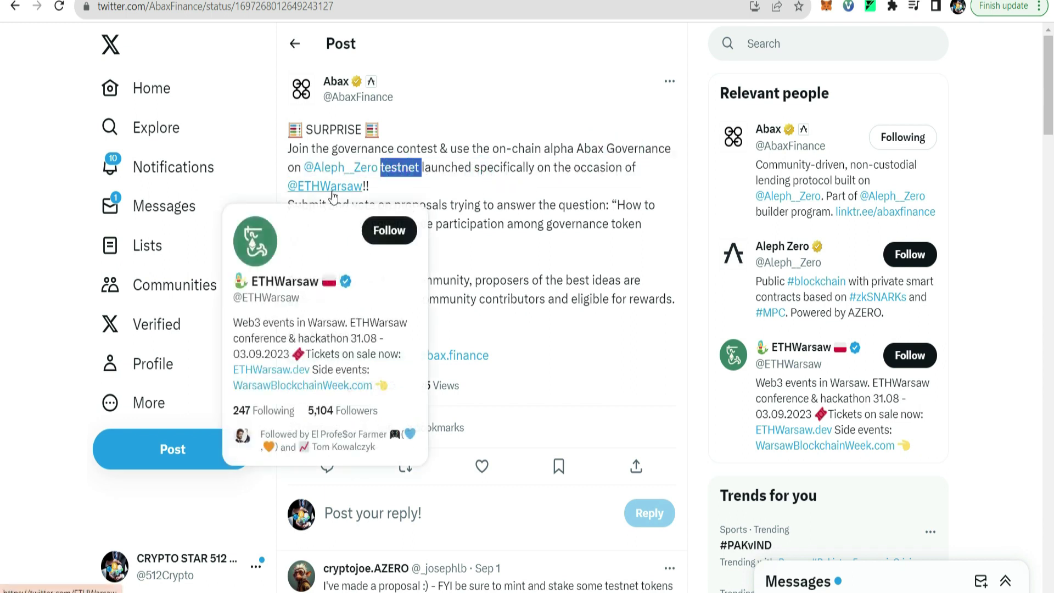
pyautogui.click(464, 225)
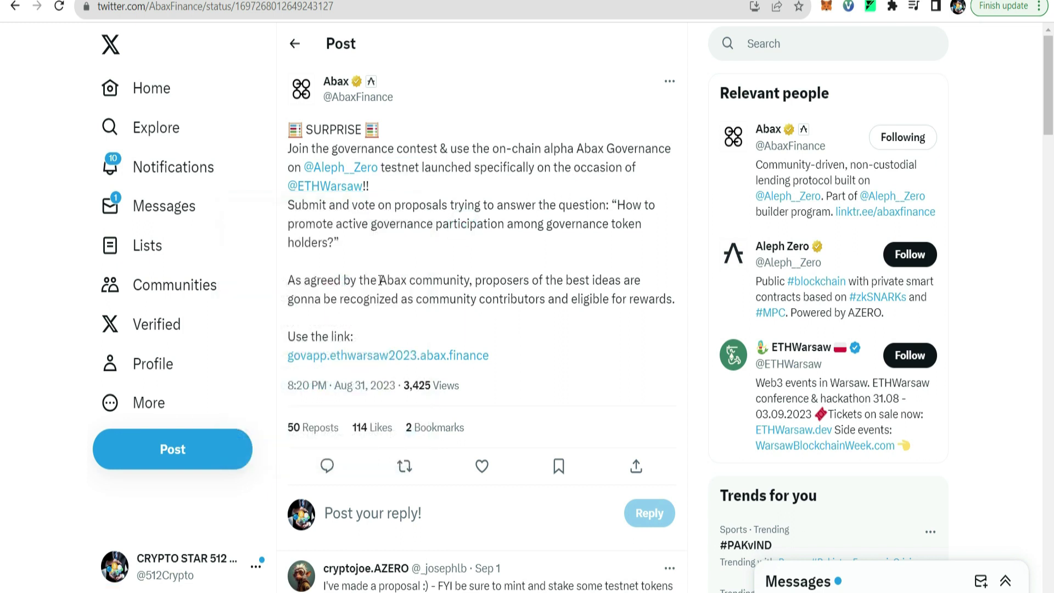
pyautogui.moveTo(394, 281); pyautogui.dragTo(554, 299)
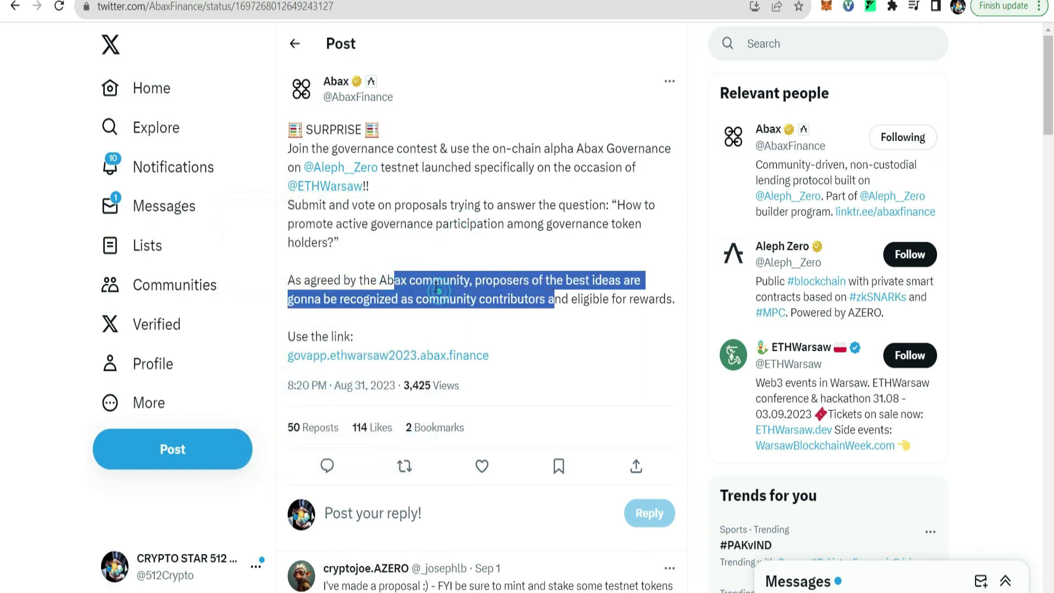
pyautogui.scroll(-3, 436, 287)
pyautogui.scroll(1, 469, 245)
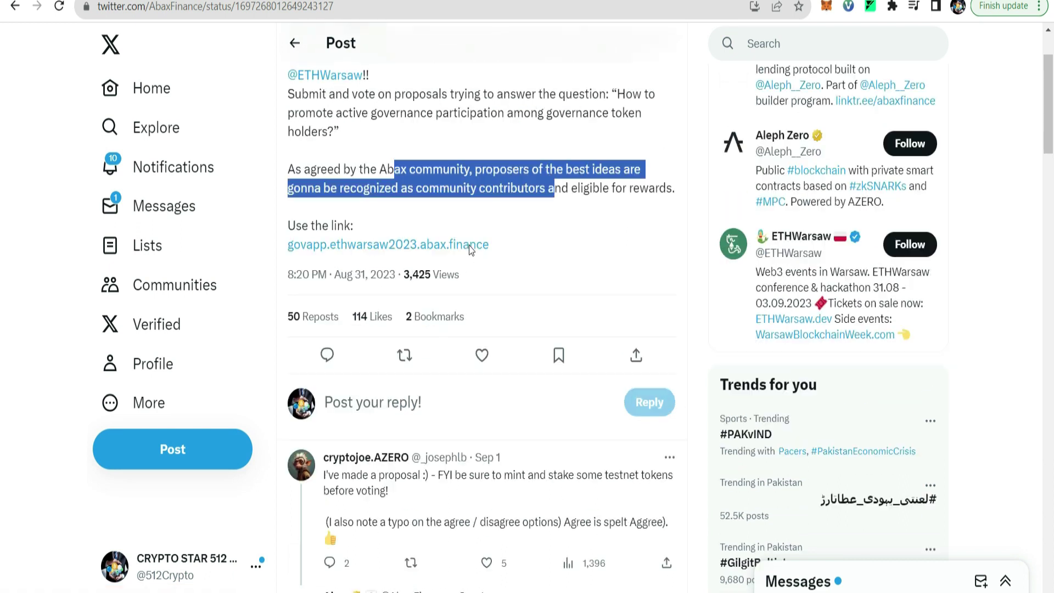
pyautogui.scroll(2, 469, 246)
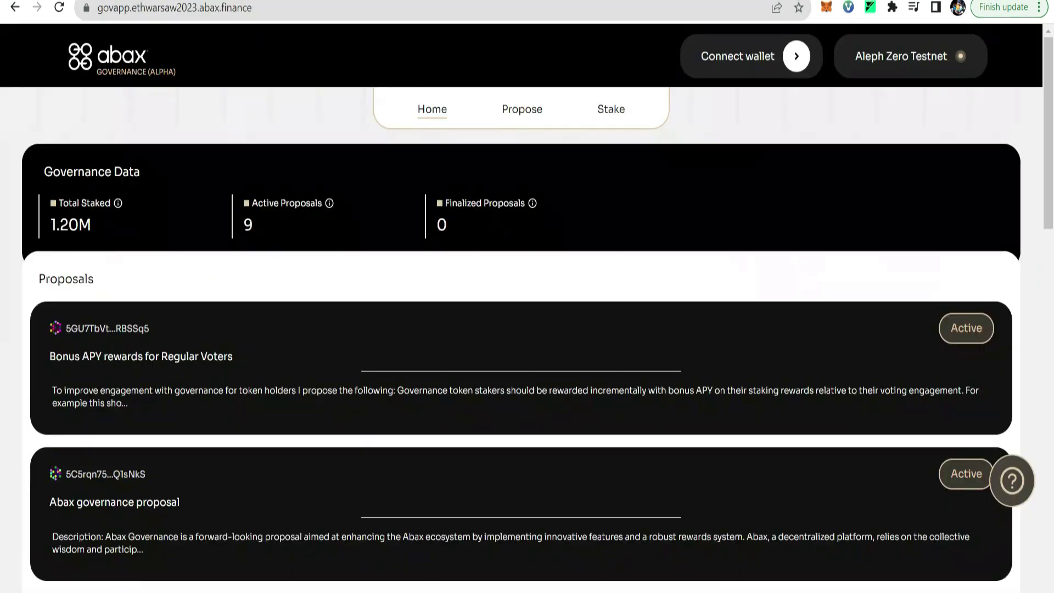
# From Abax Governance's Connect wallet choices, open SubWallet's Chrome Web Store page in a new tab.
pyautogui.click(192, 12)
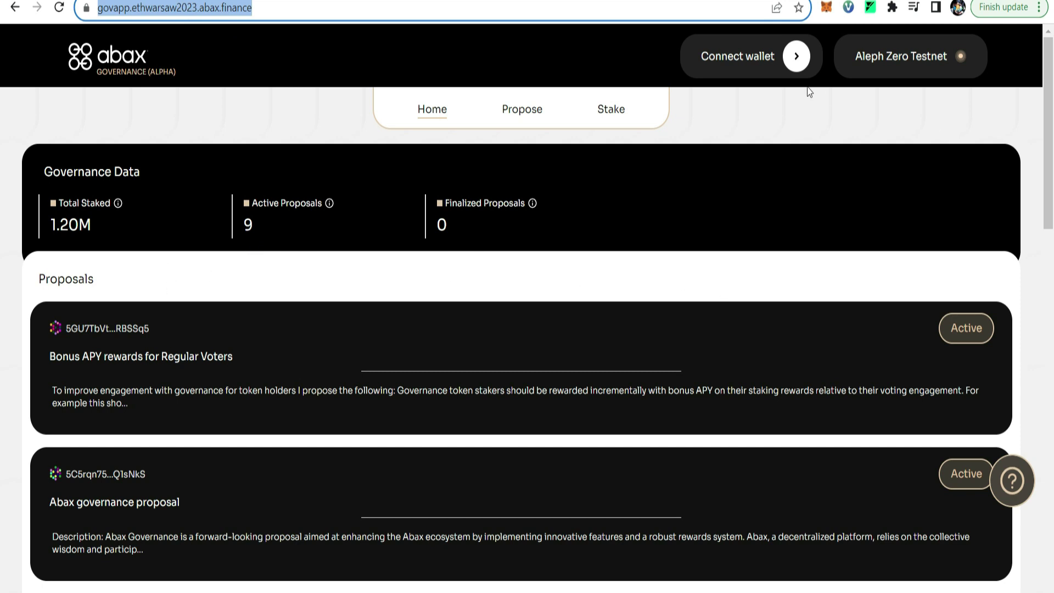
pyautogui.click(804, 66)
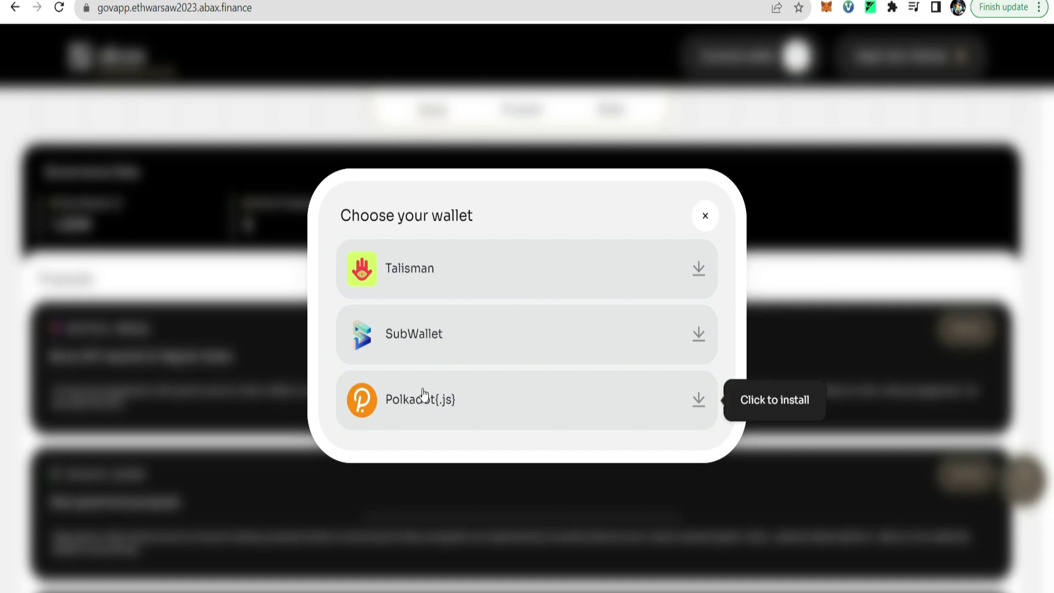
pyautogui.click(419, 334)
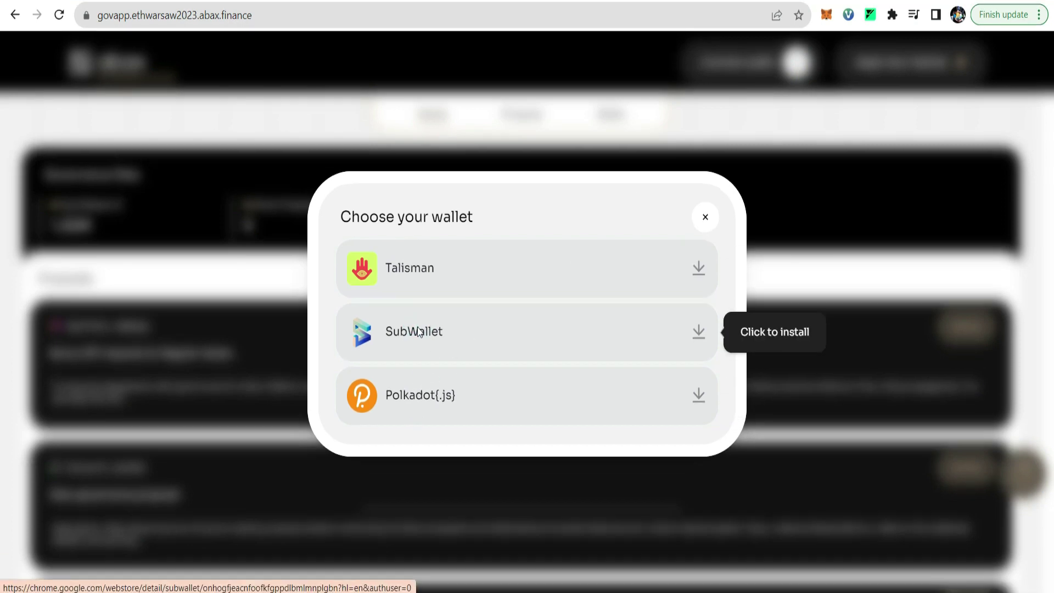
pyautogui.rightClick(419, 332)
pyautogui.click(424, 343)
# Add the SubWallet extension to Chrome and create its wallet account.
pyautogui.click(423, 341)
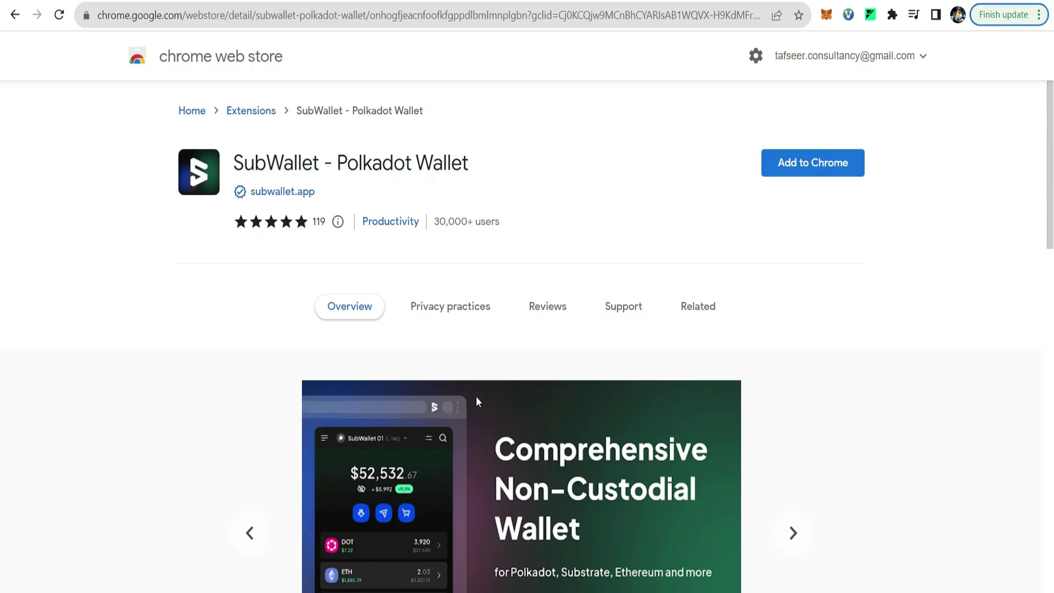
pyautogui.click(786, 163)
pyautogui.click(550, 164)
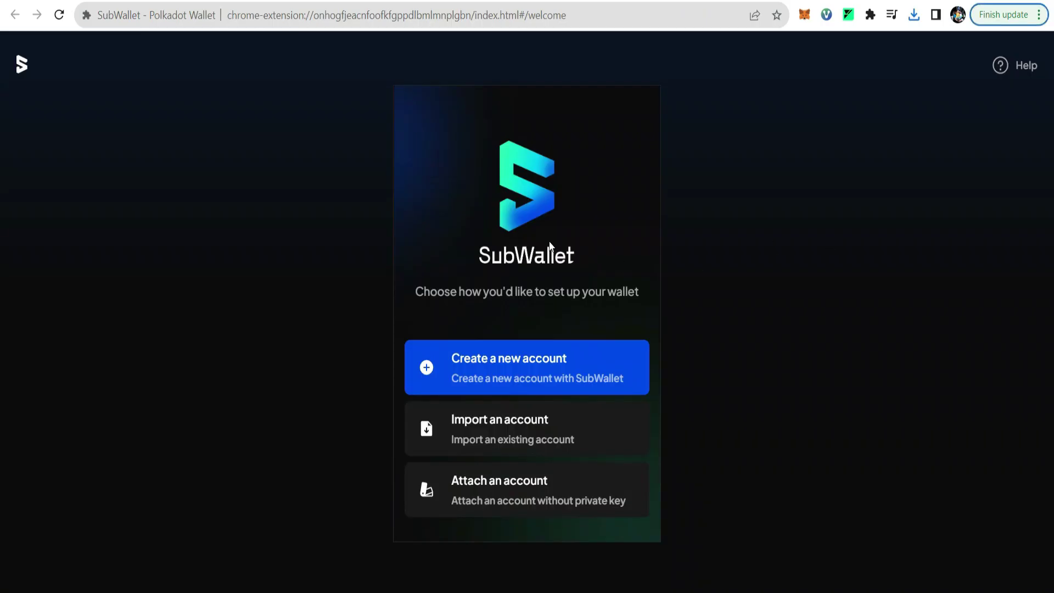
pyautogui.click(526, 417)
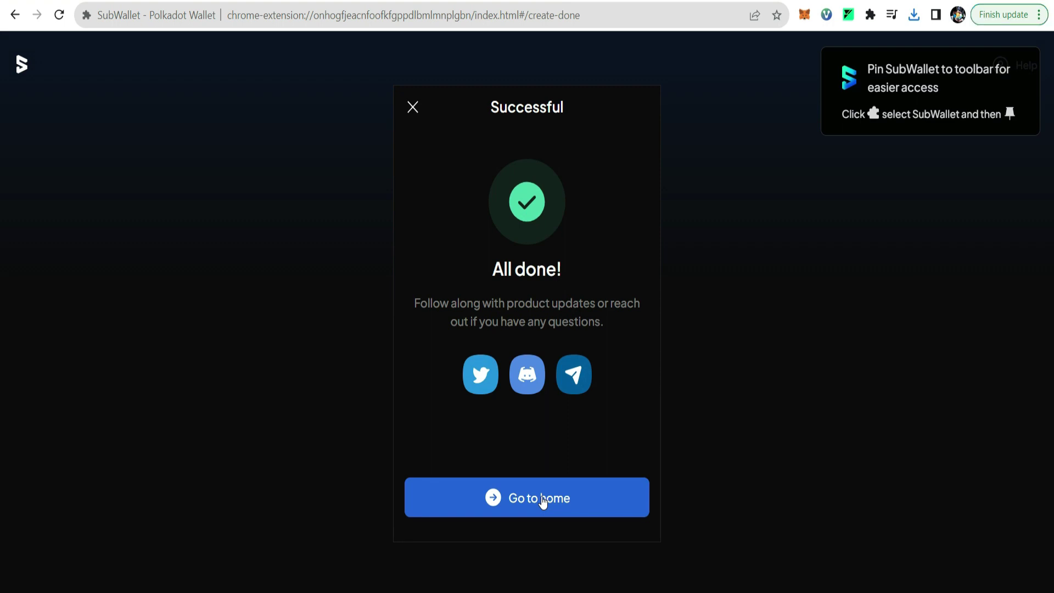
pyautogui.click(543, 501)
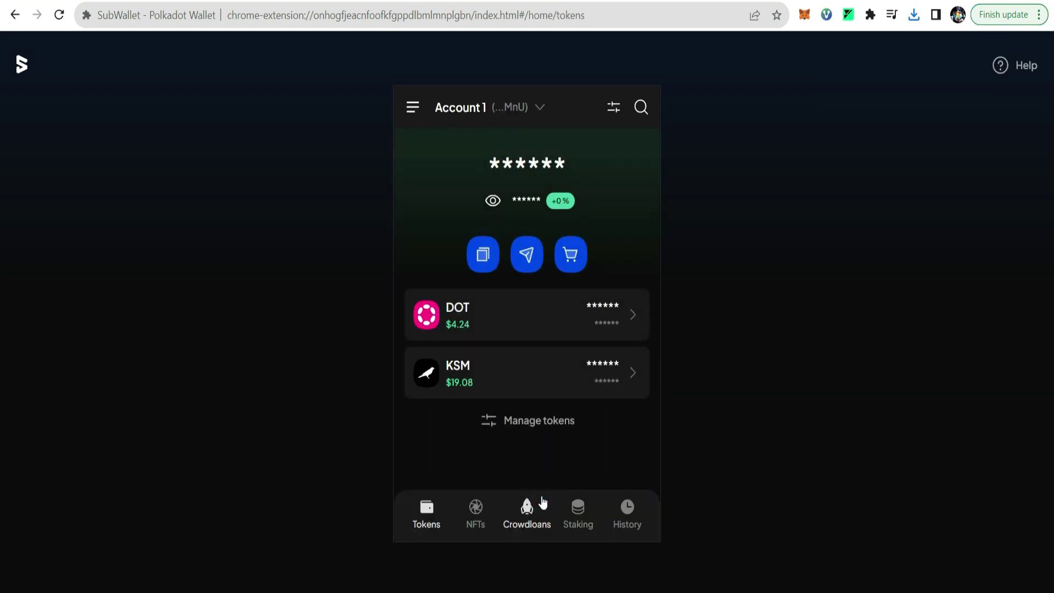
# Search SubWallet's network list for 'alep'.
pyautogui.click(413, 112)
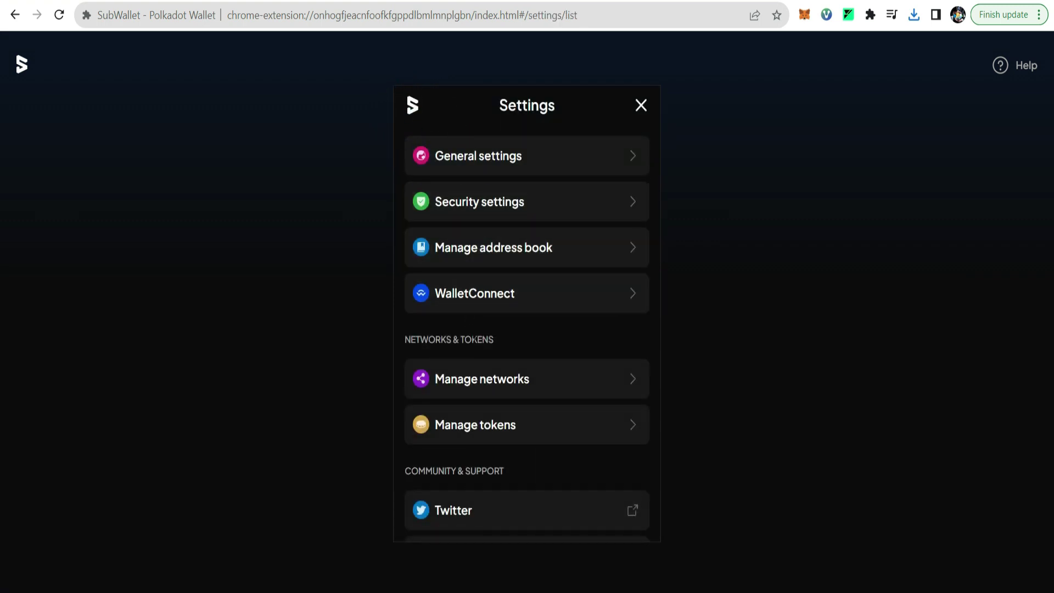
pyautogui.scroll(-2, 470, 369)
pyautogui.click(515, 315)
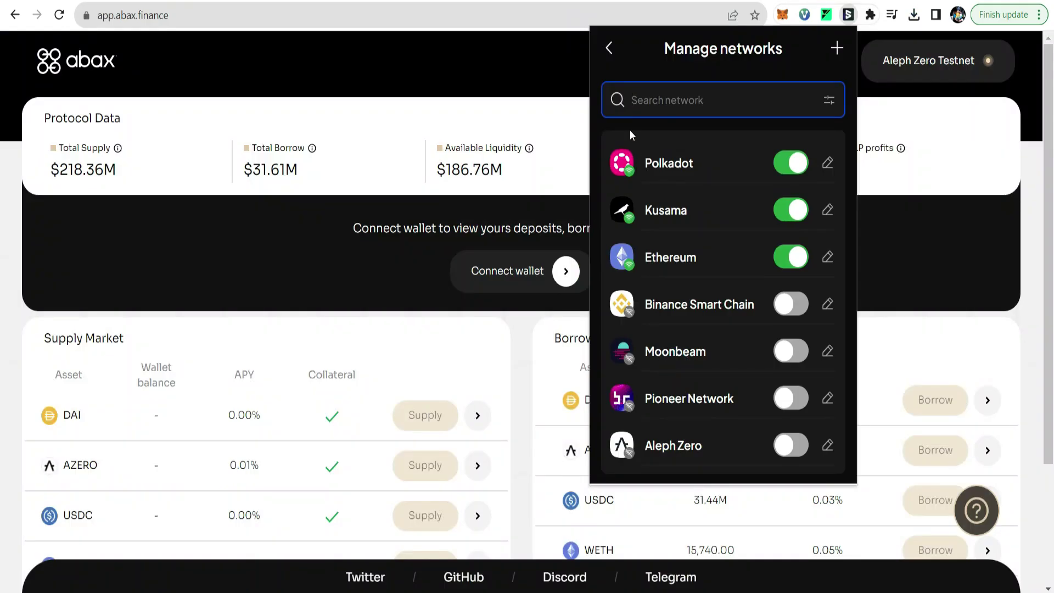
pyautogui.write('alep')
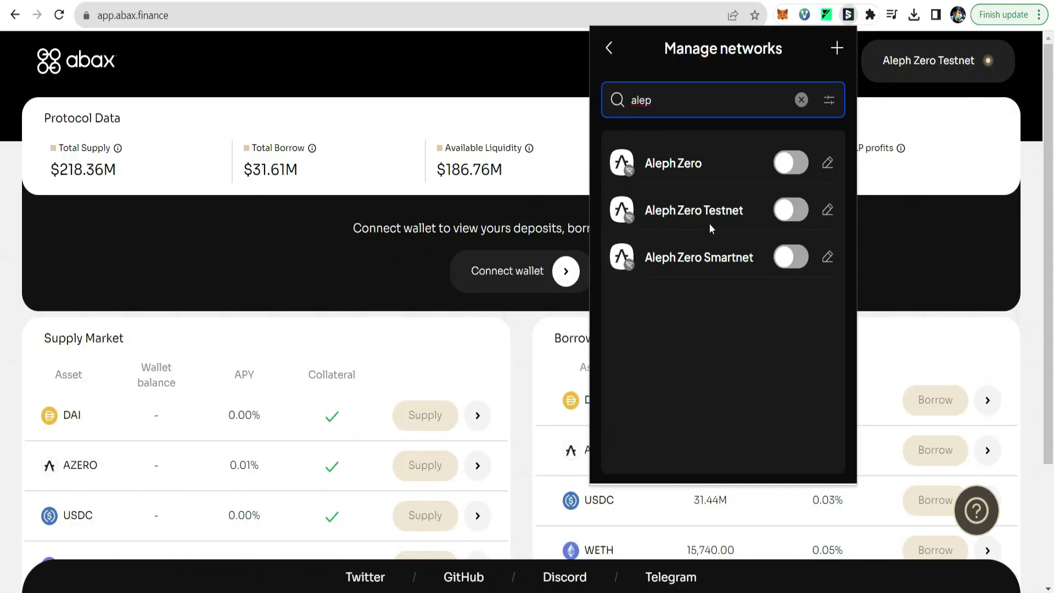
# Enable the Aleph Zero, Aleph Zero Testnet and Aleph Zero Smartnet networks.
pyautogui.click(802, 213)
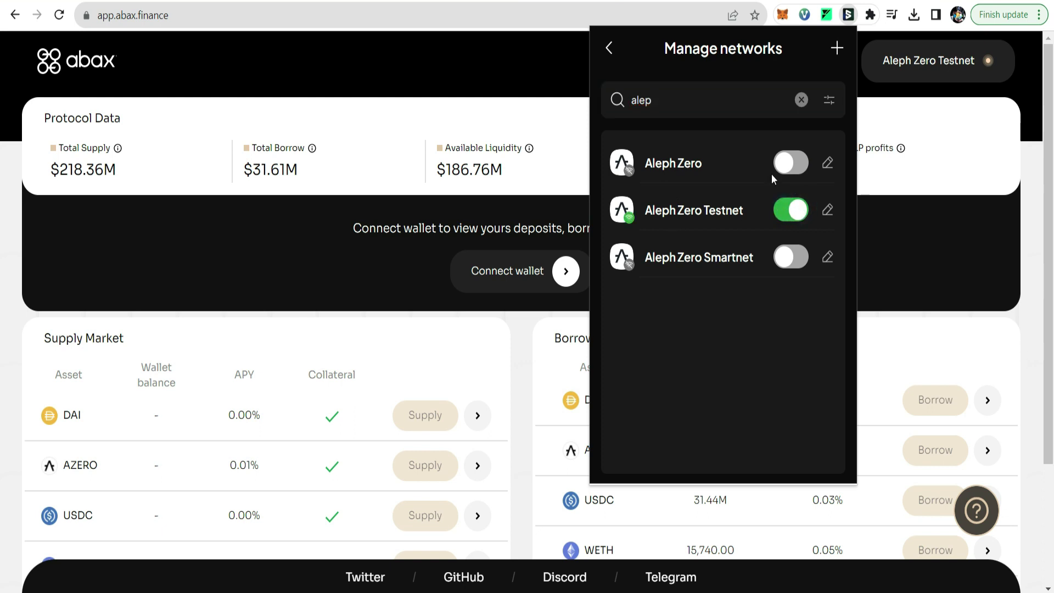
pyautogui.click(791, 170)
pyautogui.click(796, 258)
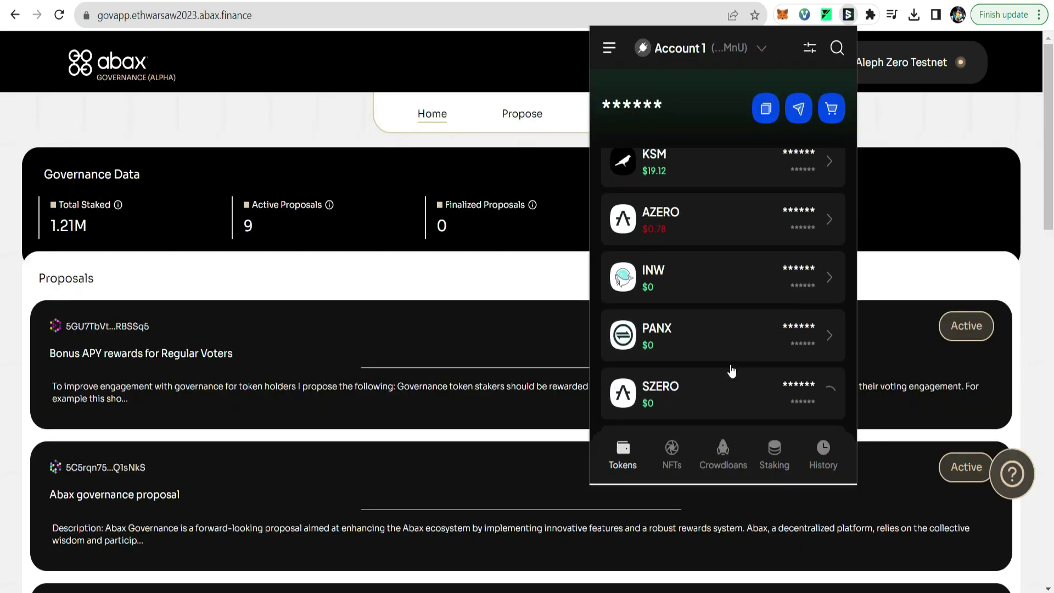
# Copy the TZERO token's receiving address.
pyautogui.scroll(-2, 725, 366)
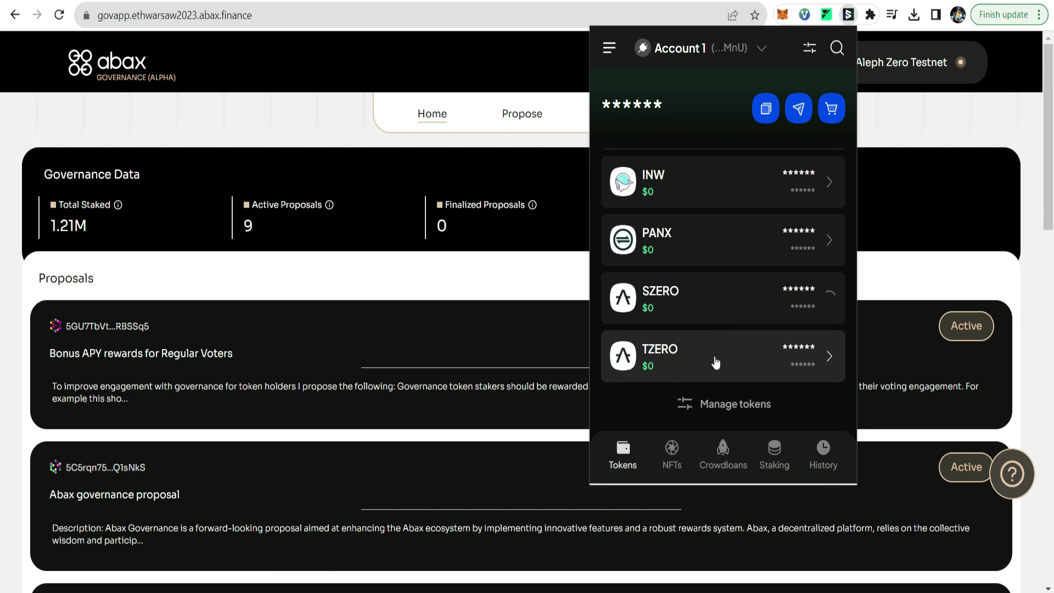
pyautogui.click(714, 356)
pyautogui.click(681, 190)
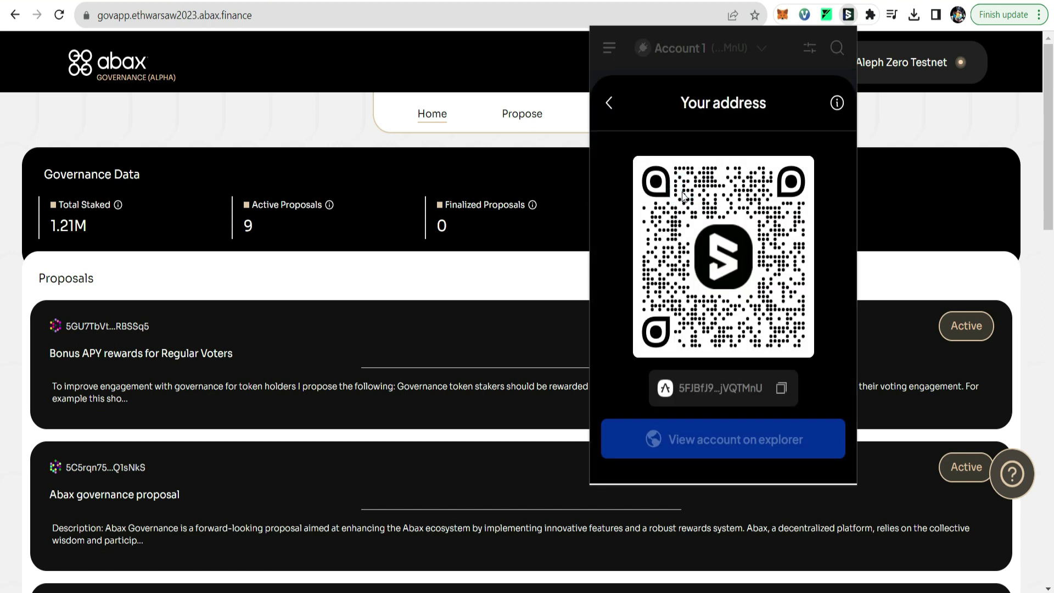
pyautogui.click(782, 389)
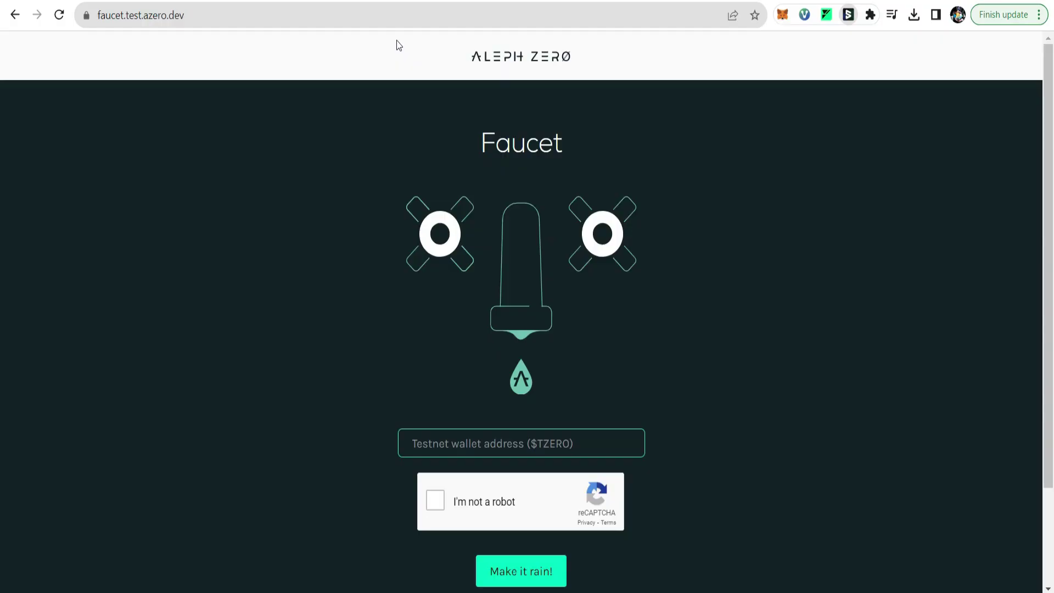
# Paste the wallet address into the Aleph Zero Faucet and request testnet TZERO tokens.
pyautogui.hotkey('ctrl', 'v')
pyautogui.scroll(-1, 762, 344)
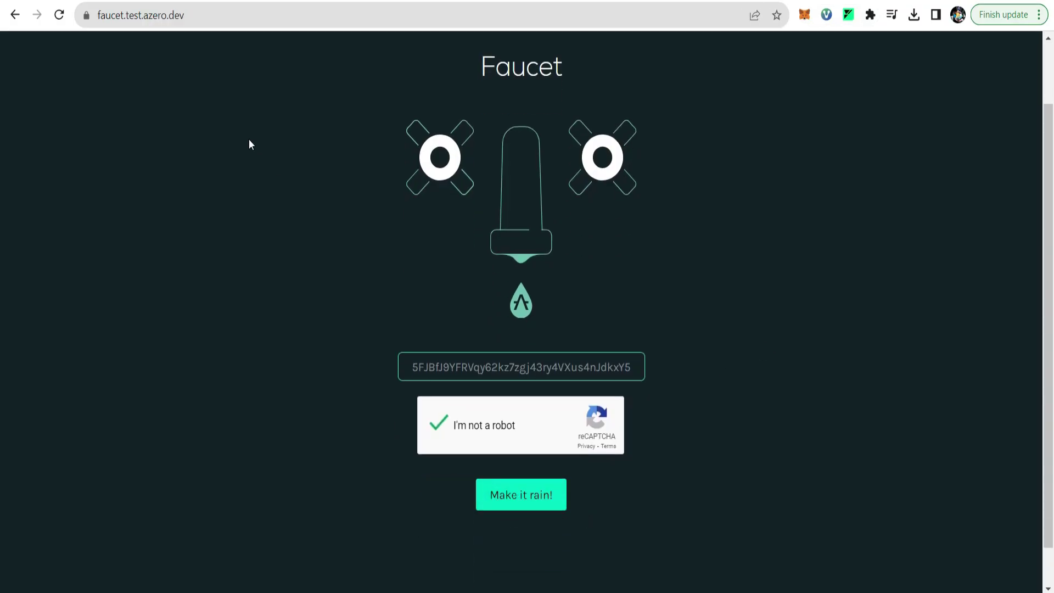
pyautogui.click(223, 15)
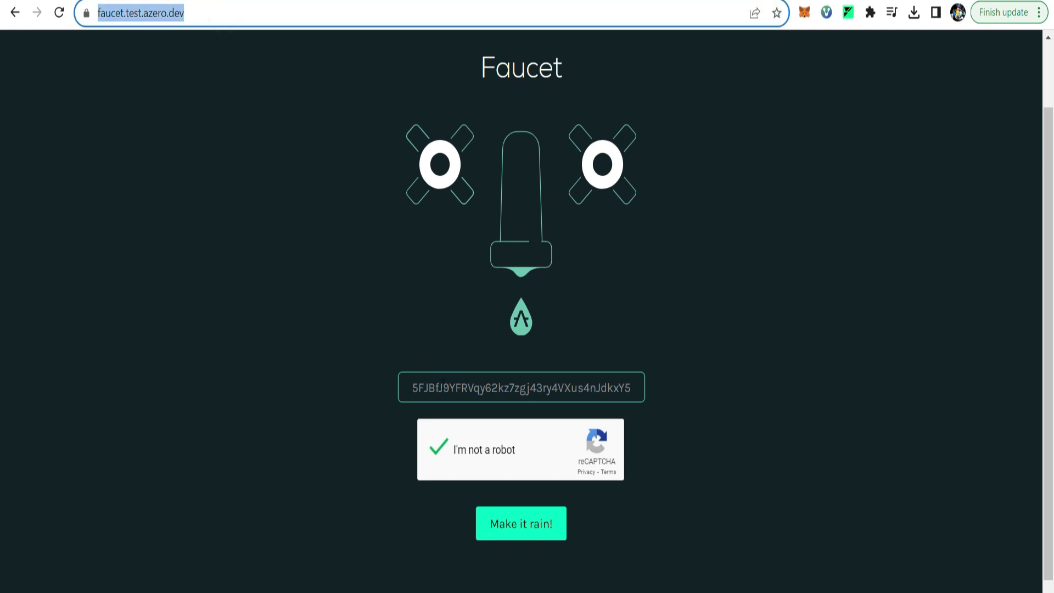
pyautogui.doubleClick(443, 387)
pyautogui.rightClick(442, 385)
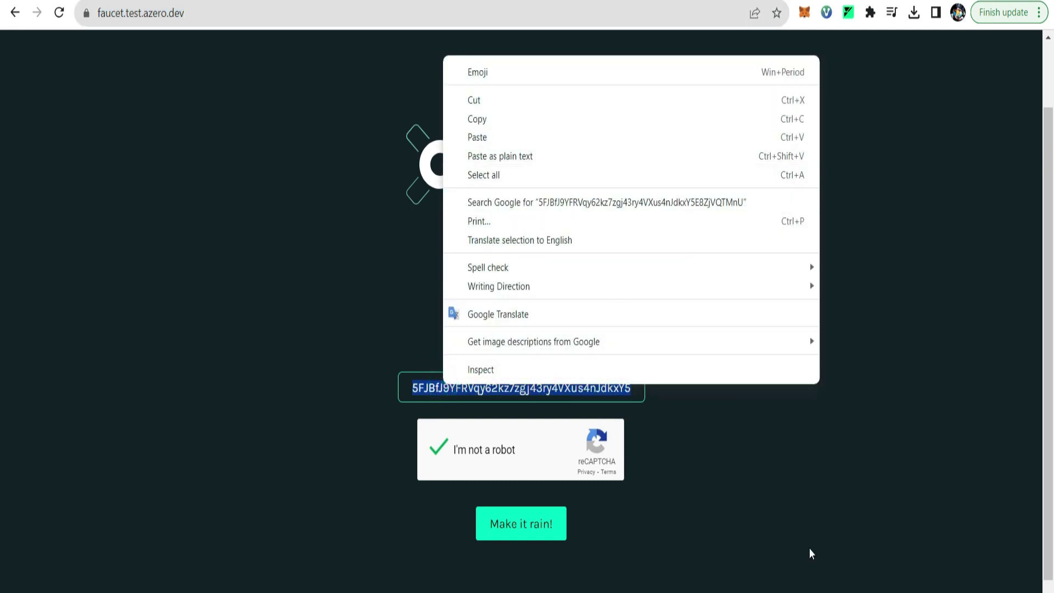
pyautogui.click(810, 550)
pyautogui.click(520, 530)
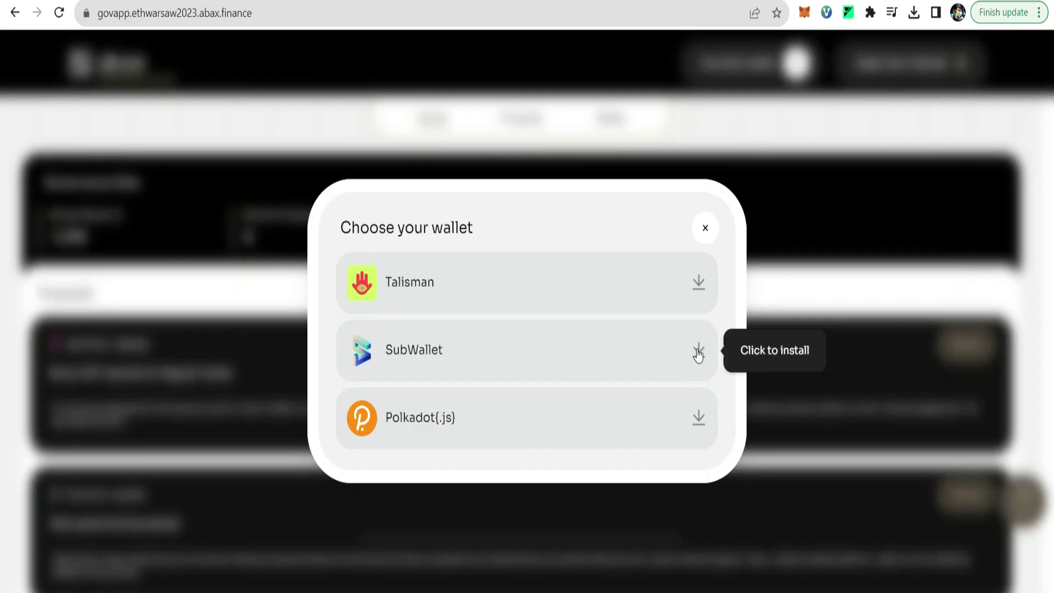
# Connect SubWallet's Account 1 to the Abax Governance site.
pyautogui.click(699, 355)
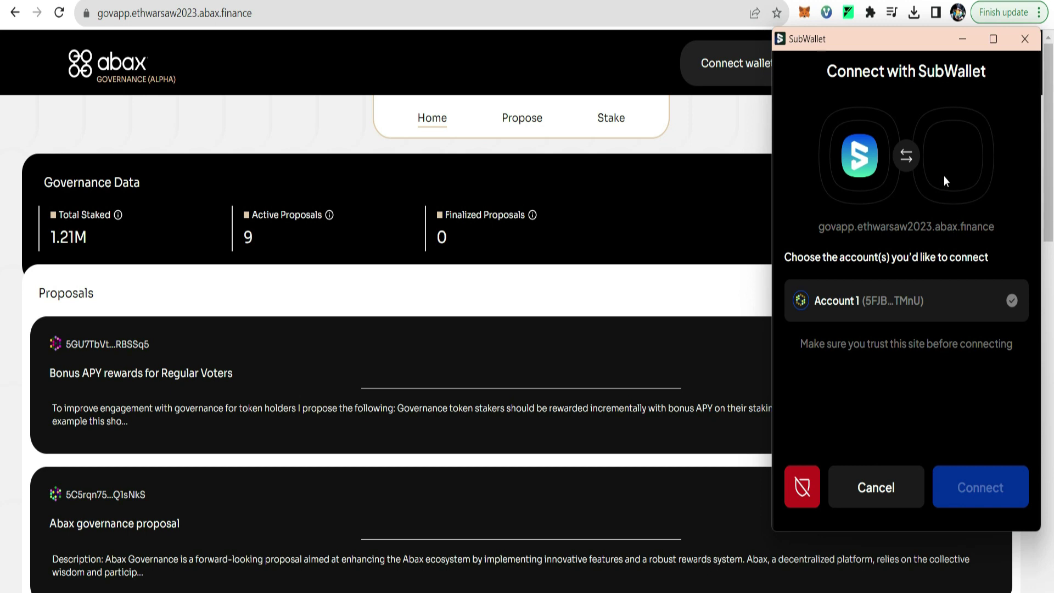
pyautogui.click(1013, 301)
pyautogui.click(979, 489)
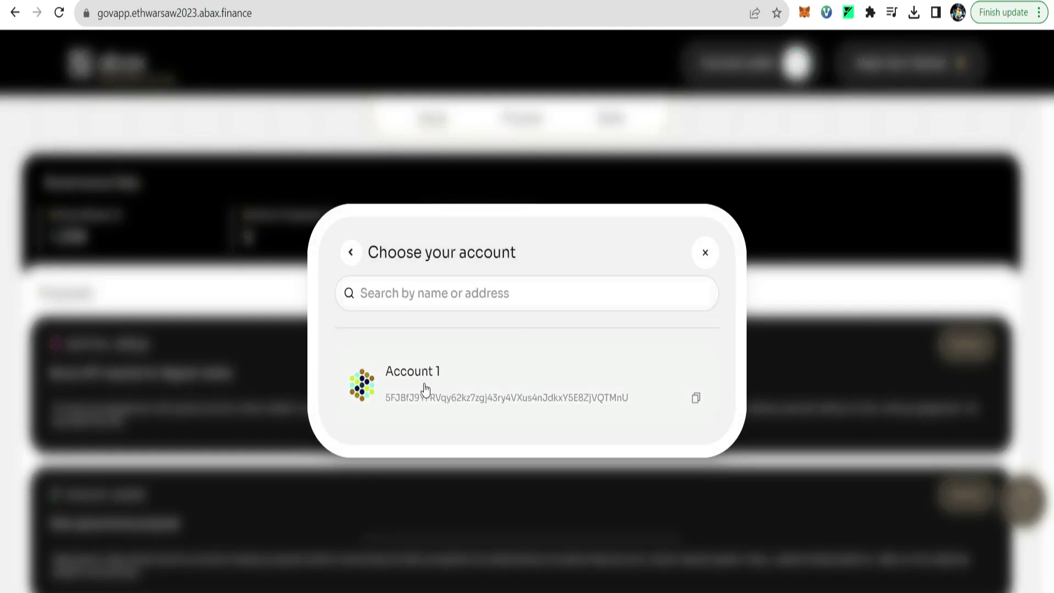
pyautogui.click(420, 384)
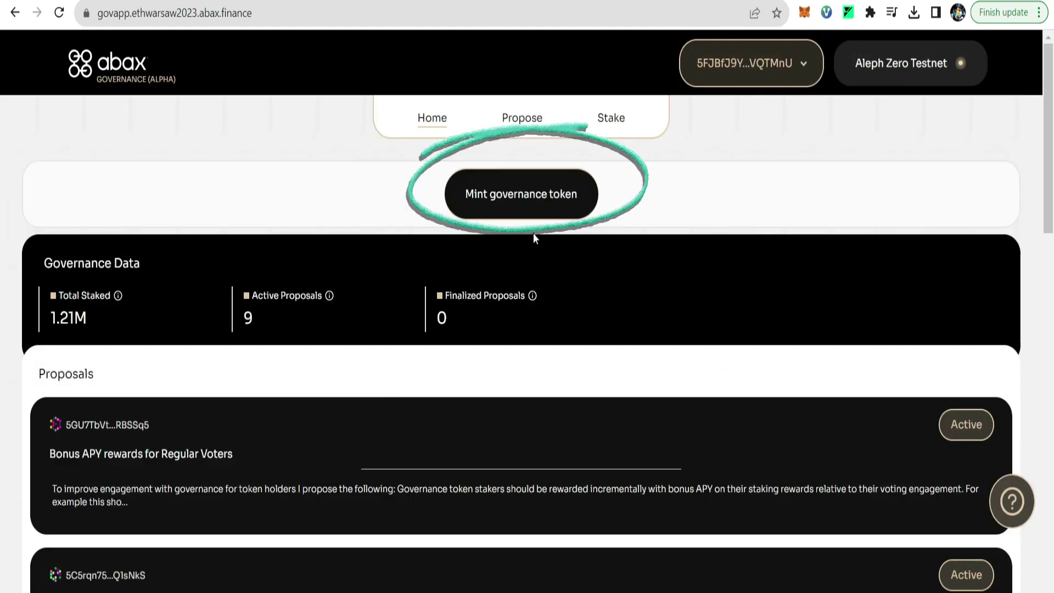
# Mint governance tokens and approve the signature request in SubWallet.
pyautogui.click(515, 196)
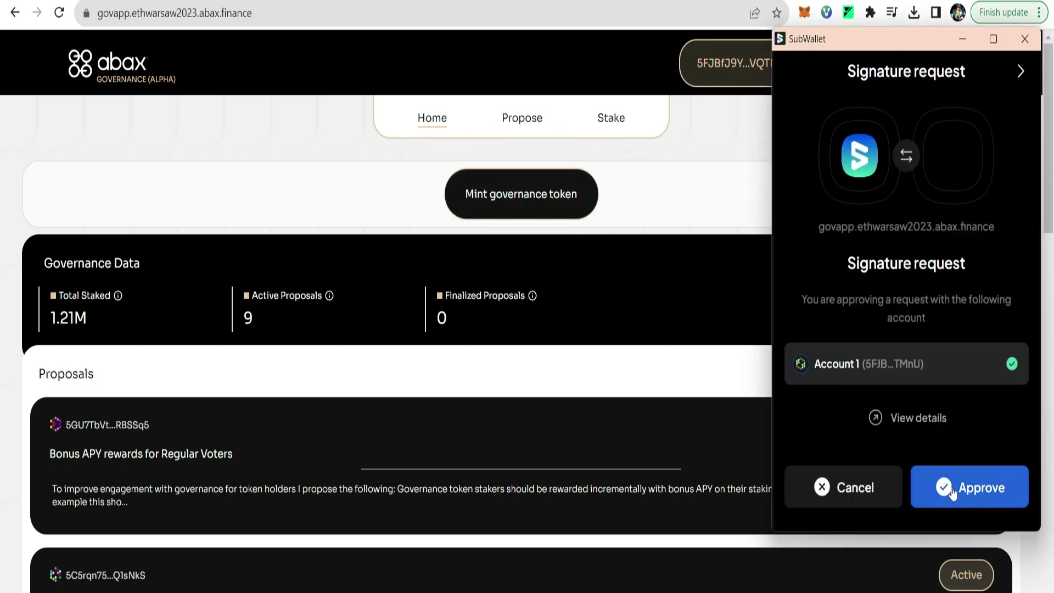
pyautogui.click(995, 499)
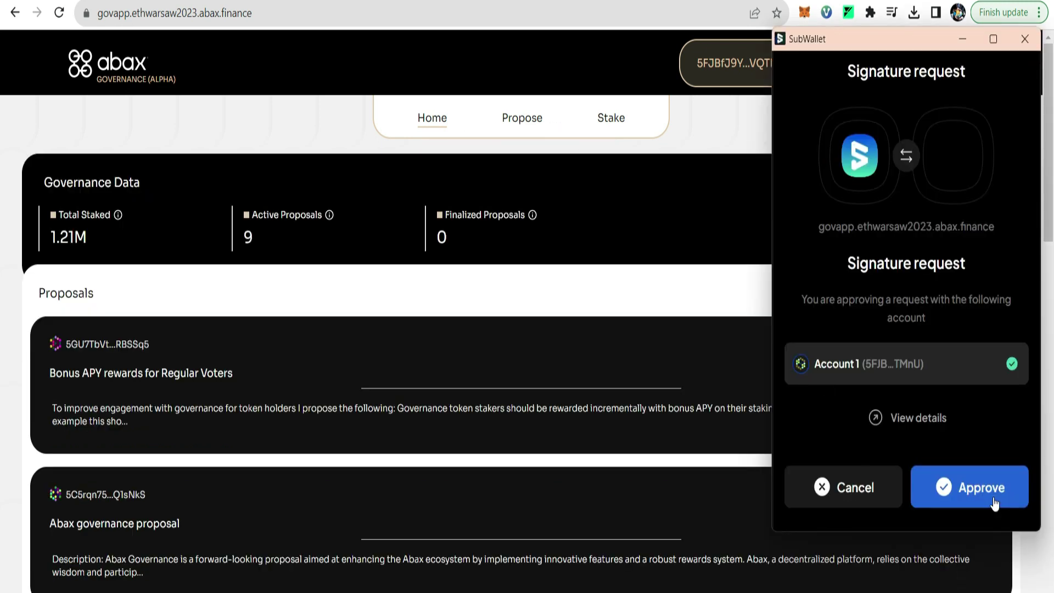
pyautogui.click(975, 497)
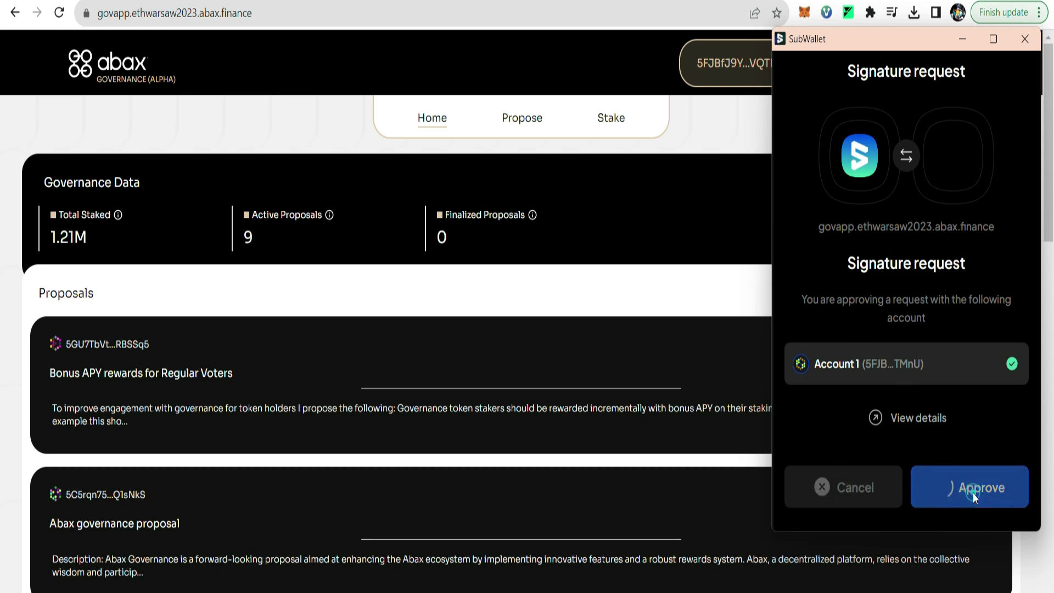
pyautogui.scroll(-2, 537, 273)
pyautogui.scroll(2, 464, 279)
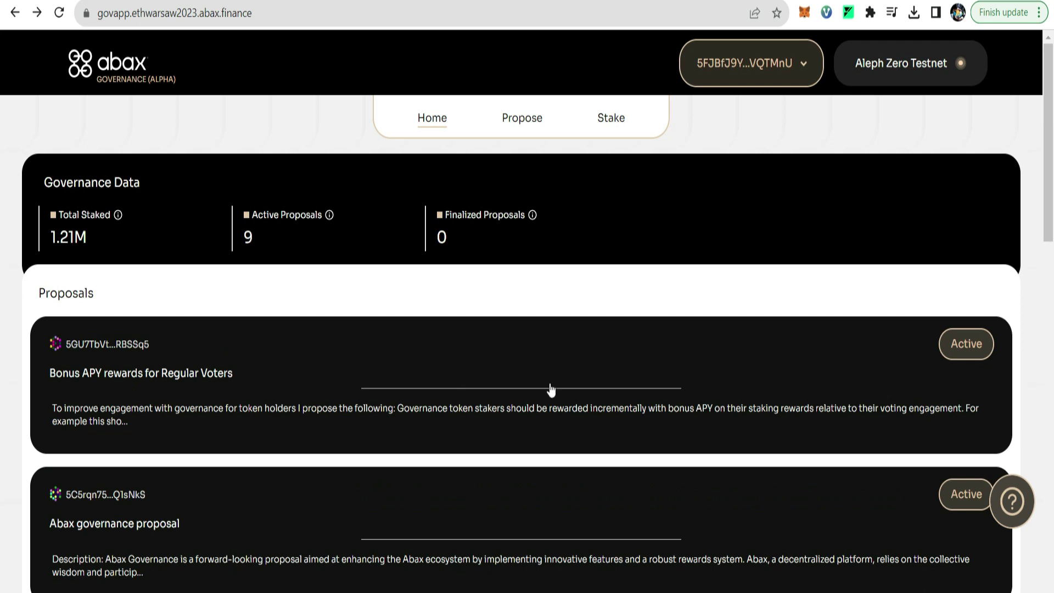
# Vote 'Yes (Agree)' on the 'Bonus APY rewards for Regular Voters' proposal and submit it.
pyautogui.click(604, 358)
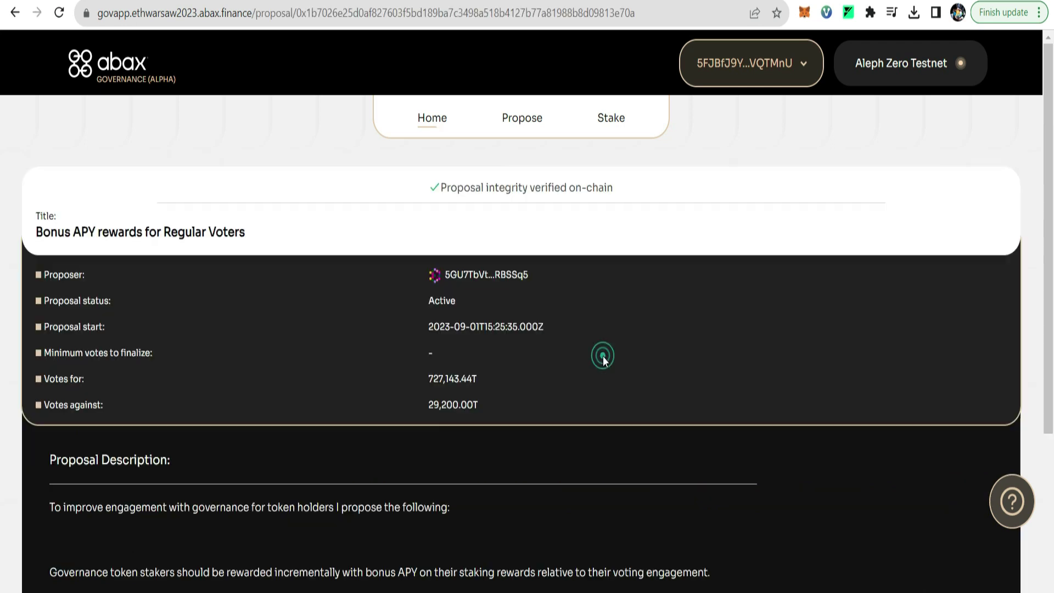
pyautogui.tripleClick(464, 185)
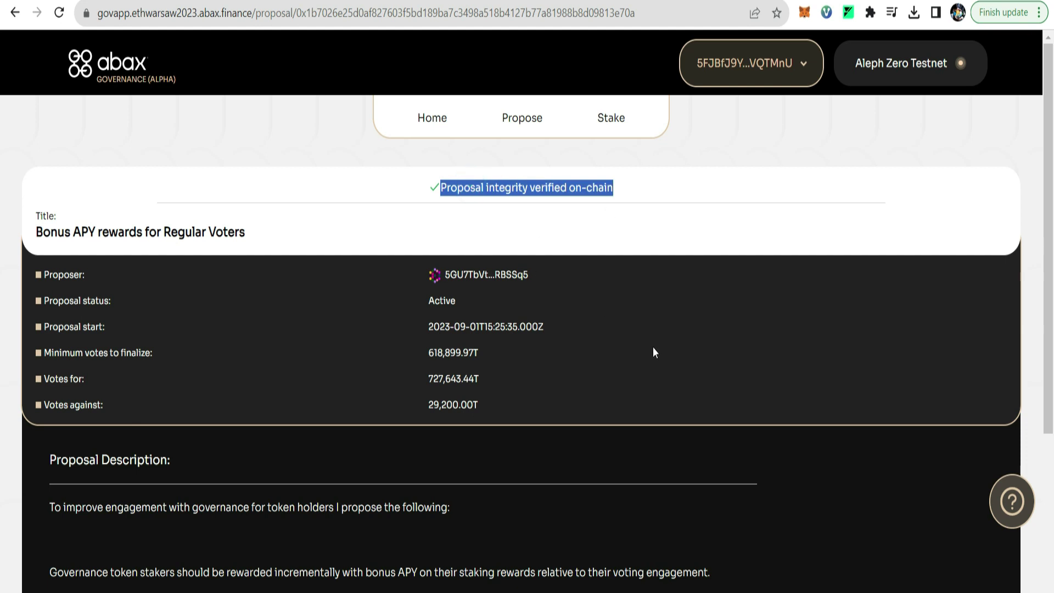
pyautogui.scroll(-5, 654, 348)
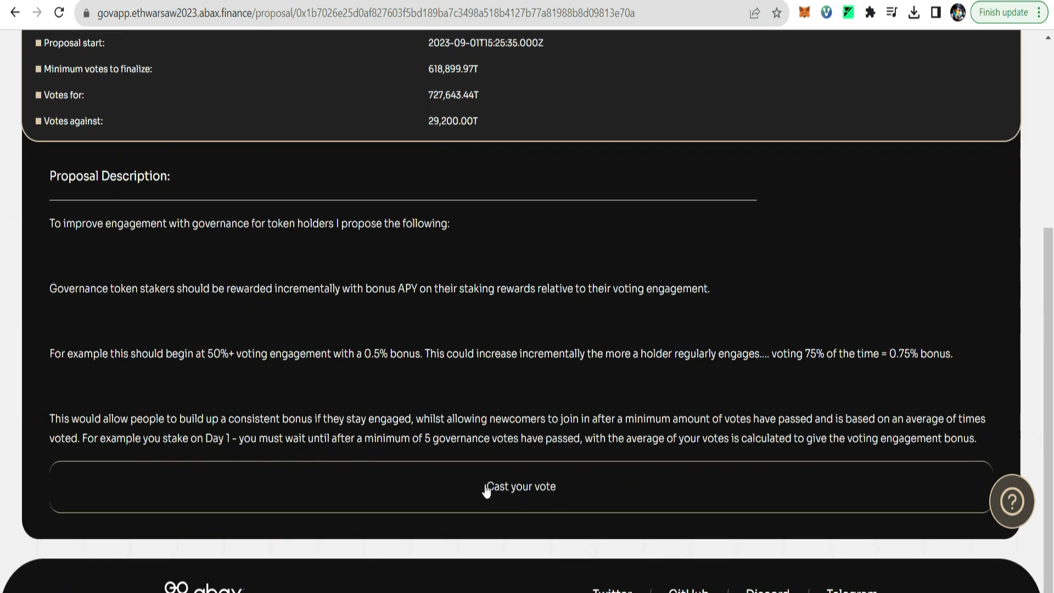
pyautogui.click(523, 493)
pyautogui.click(519, 242)
pyautogui.click(513, 471)
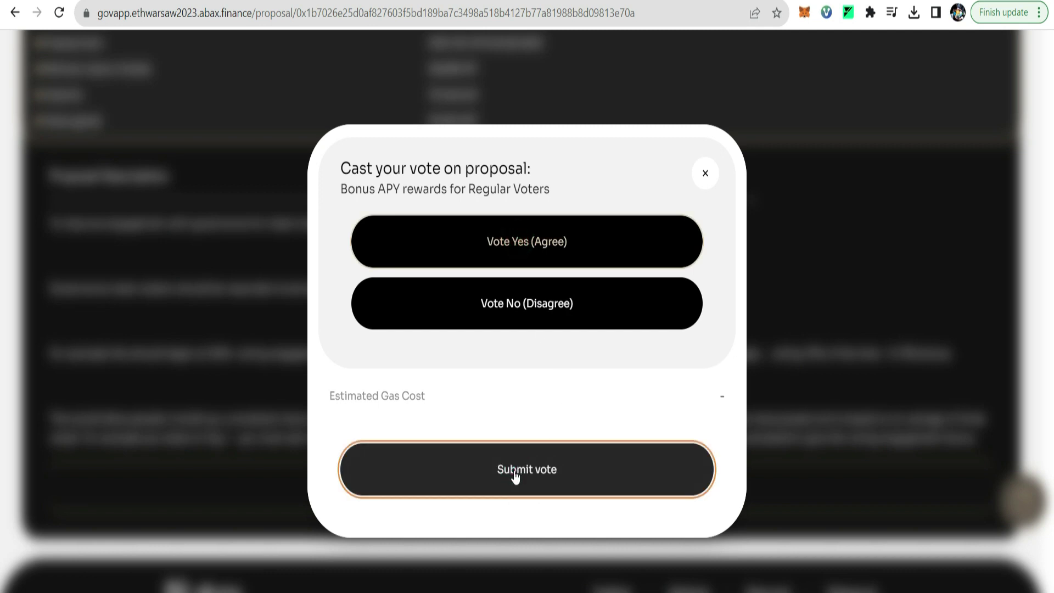
pyautogui.click(528, 482)
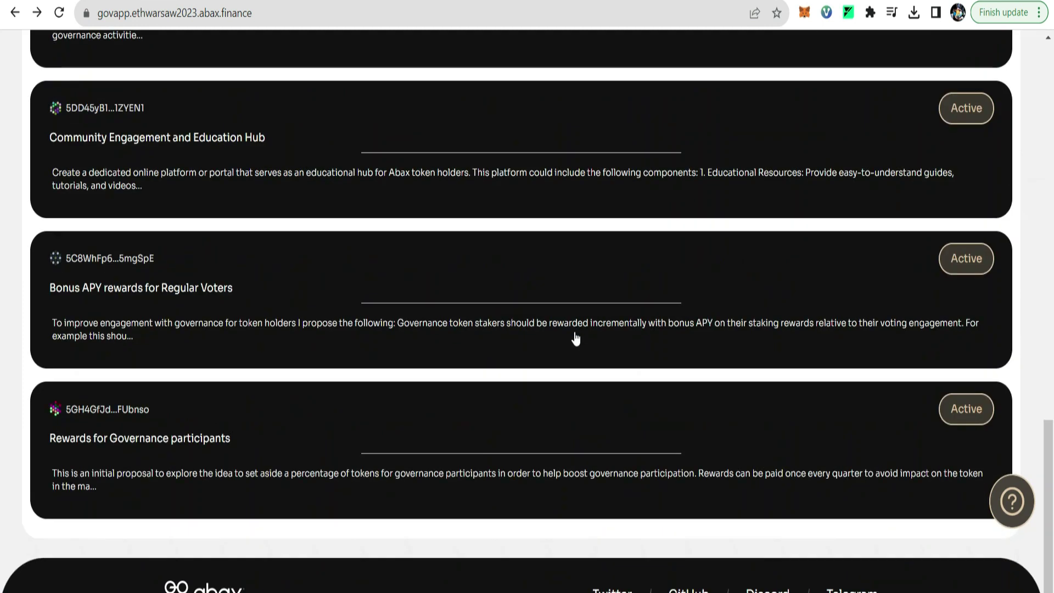
pyautogui.scroll(20, 576, 339)
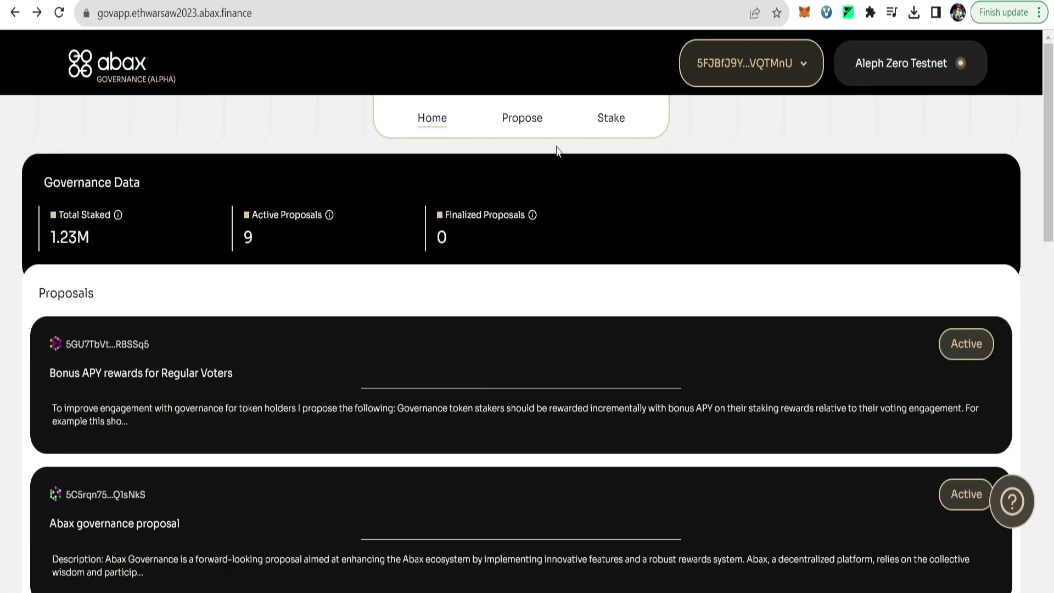
# Start a new proposal titled 'Cry' with the description 'im wprking as'.
pyautogui.click(521, 119)
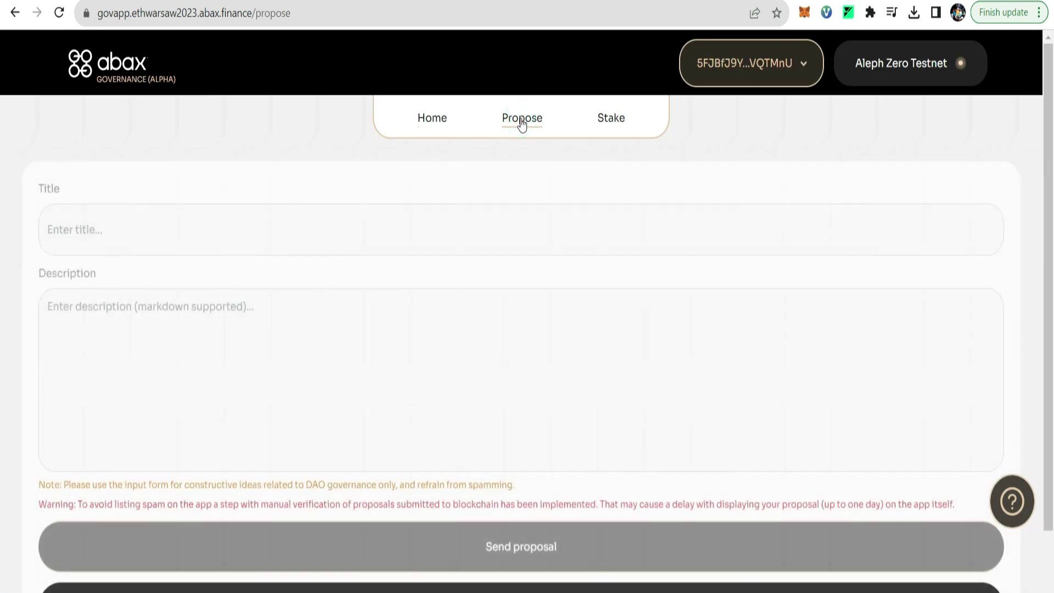
pyautogui.click(169, 222)
pyautogui.write('Cryptostar512')
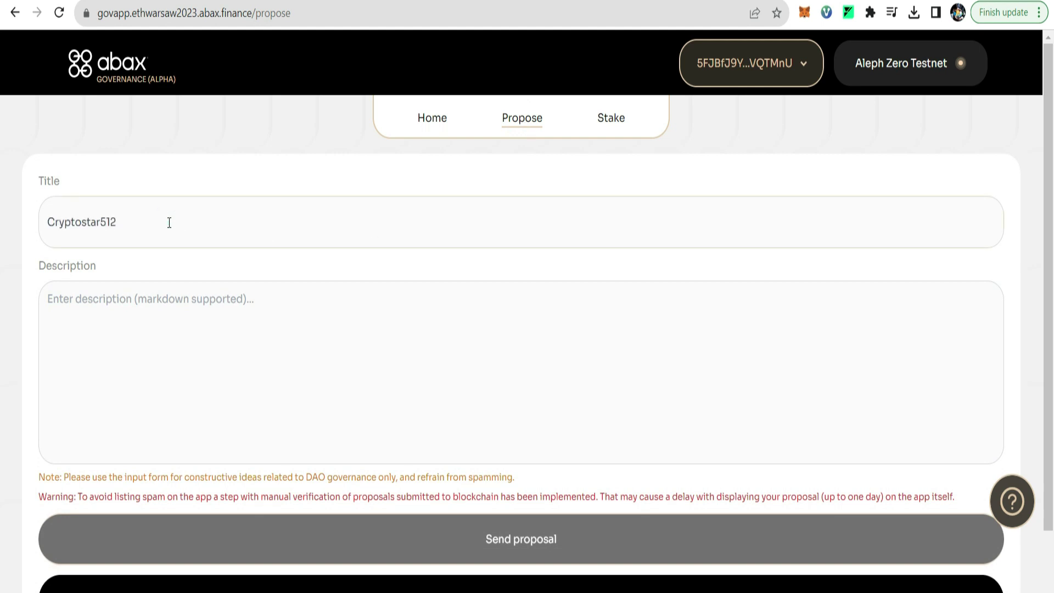
pyautogui.press('Tab')
pyautogui.write('im wprking as')
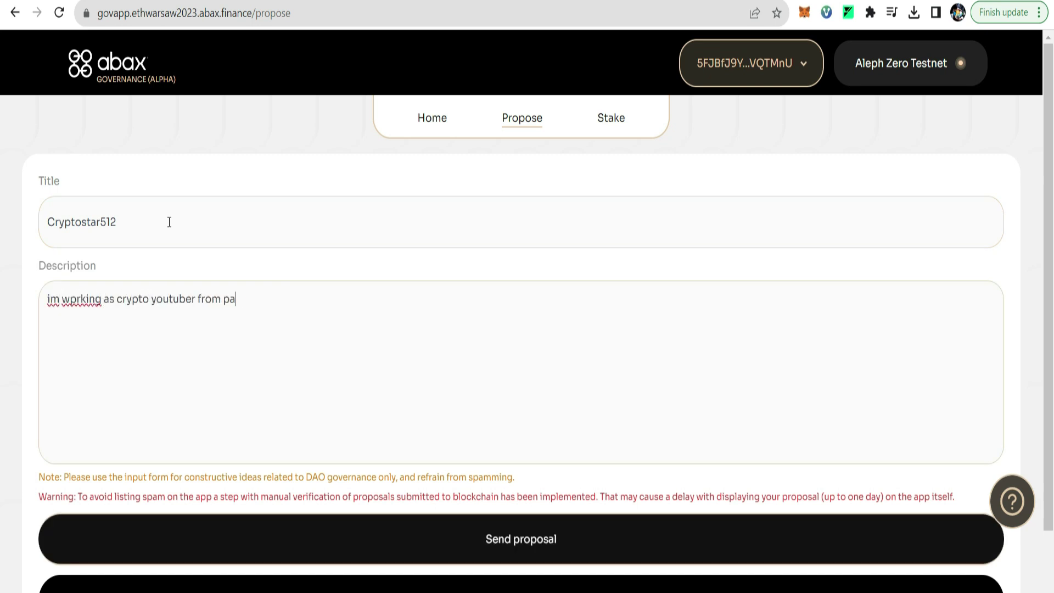
# Correct 'wprking' to 'working' and send the proposal.
pyautogui.click(75, 300)
pyautogui.press('BackSpace')
pyautogui.write('o')
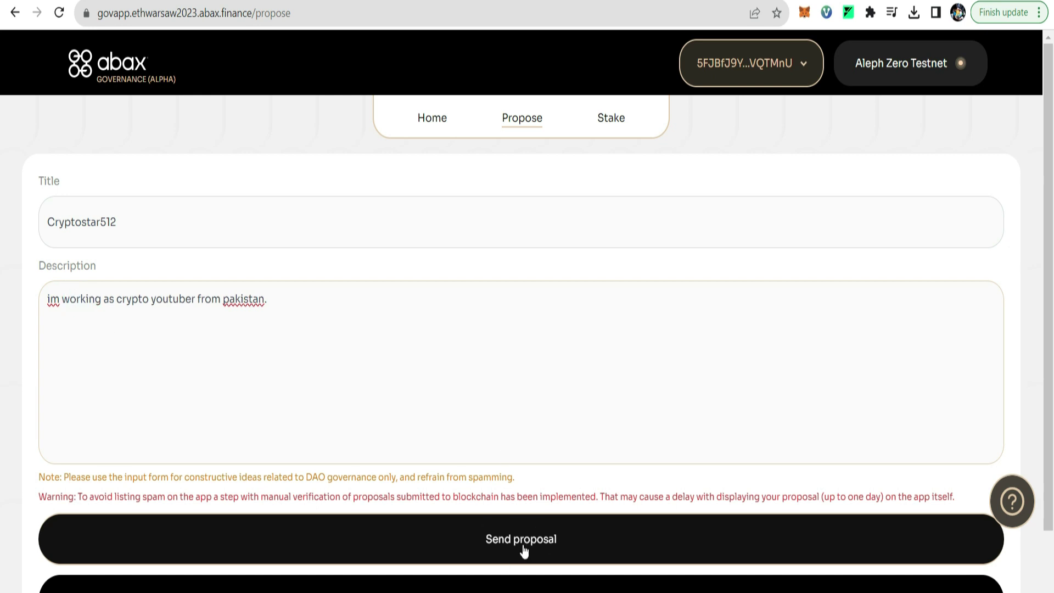
pyautogui.click(523, 550)
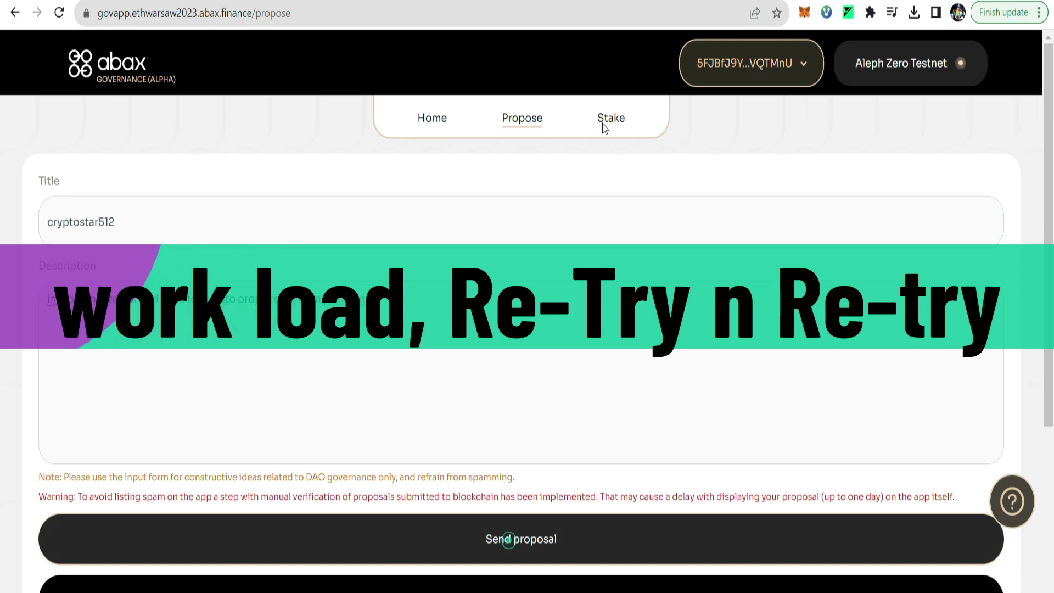
pyautogui.click(609, 124)
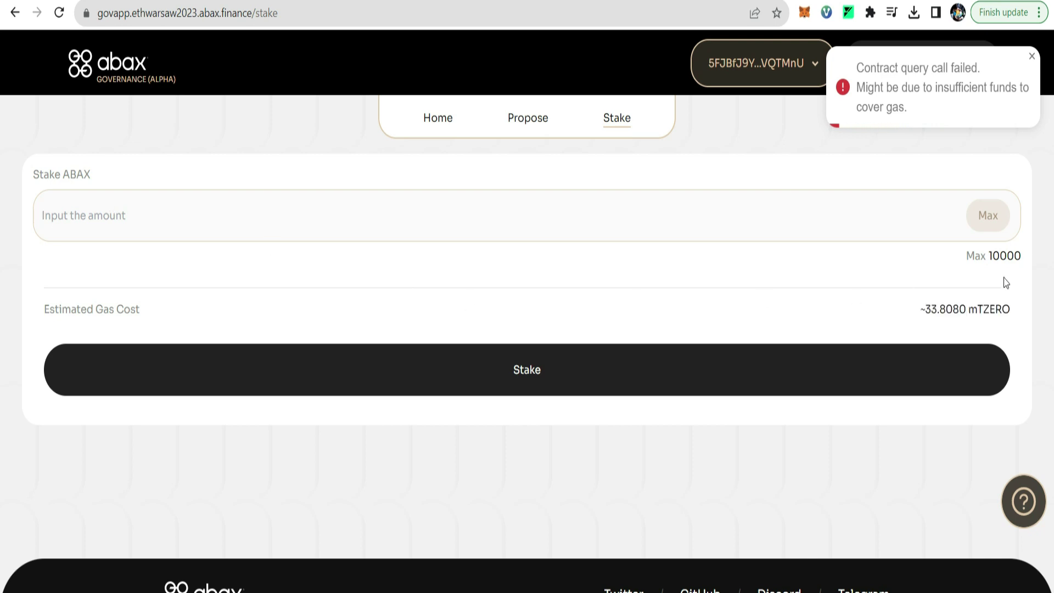
# Approve the maximum 10,000 ABAX for staking and confirm it in SubWallet.
pyautogui.click(992, 217)
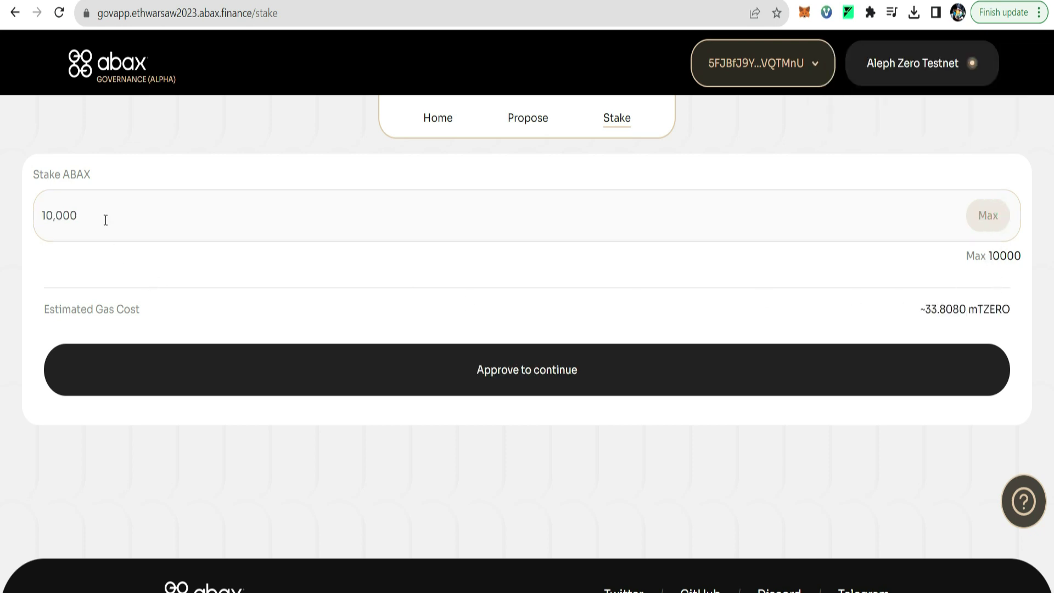
pyautogui.hotkey('ctrl', 'a')
pyautogui.write('1')
pyautogui.click(487, 377)
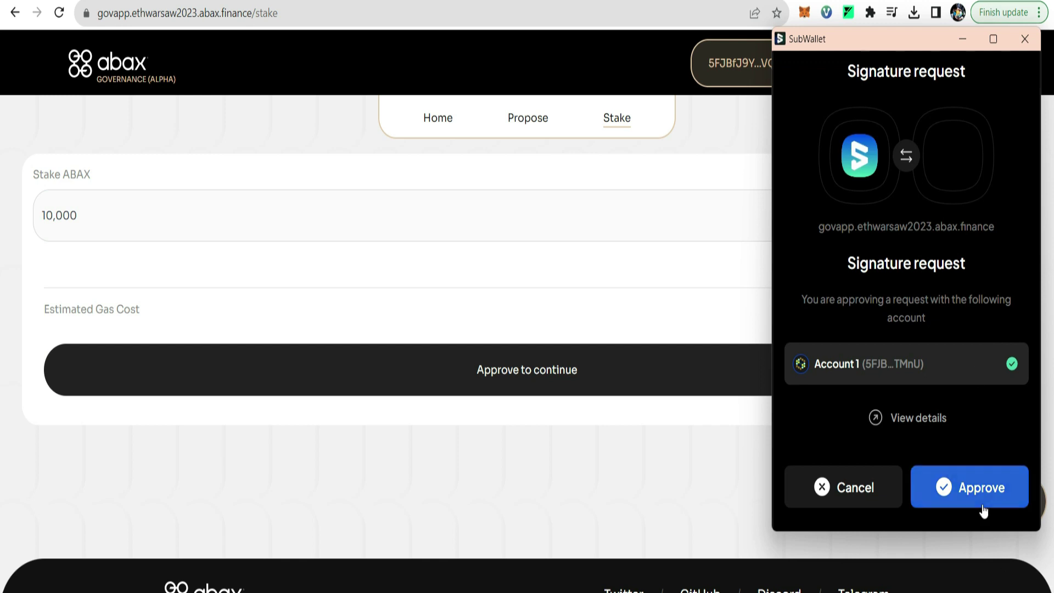
pyautogui.click(982, 500)
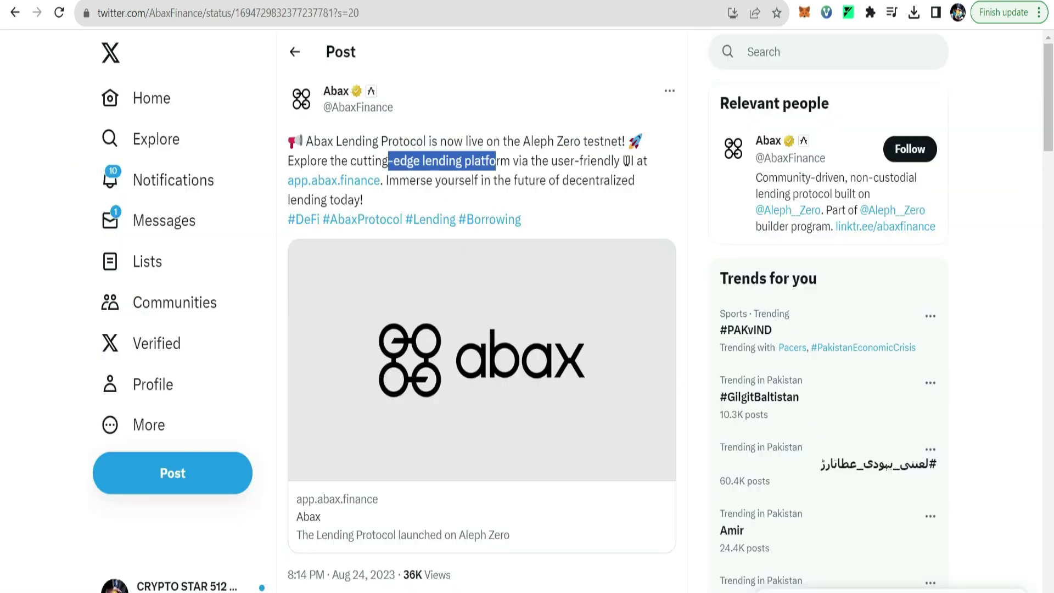
pyautogui.moveTo(629, 160); pyautogui.dragTo(635, 160)
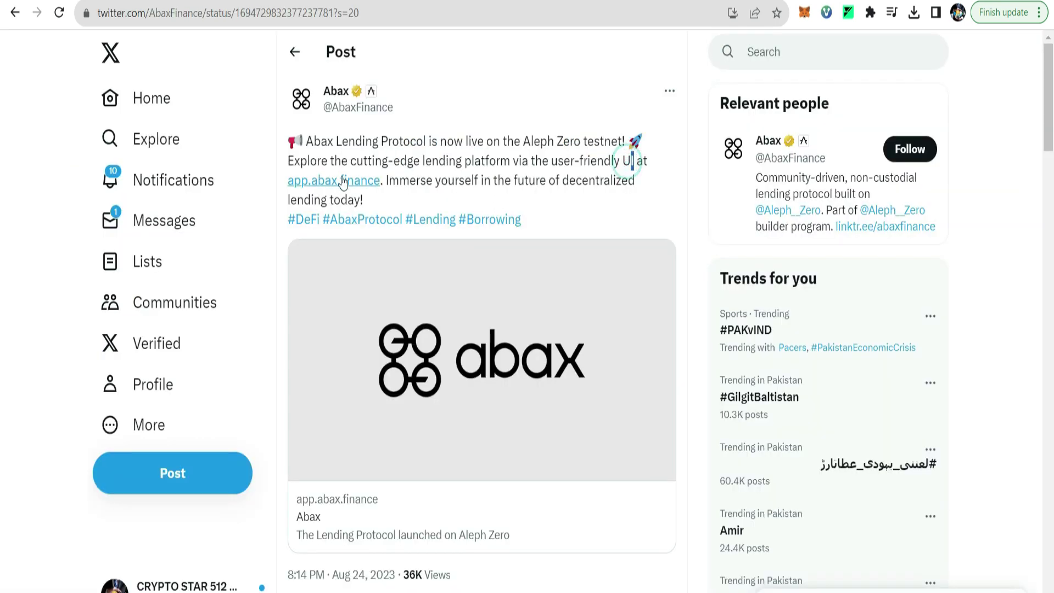
# Connect SubWallet's Account 1 to Abax Lending at app.abax.finance.
pyautogui.moveTo(490, 182); pyautogui.dragTo(595, 181)
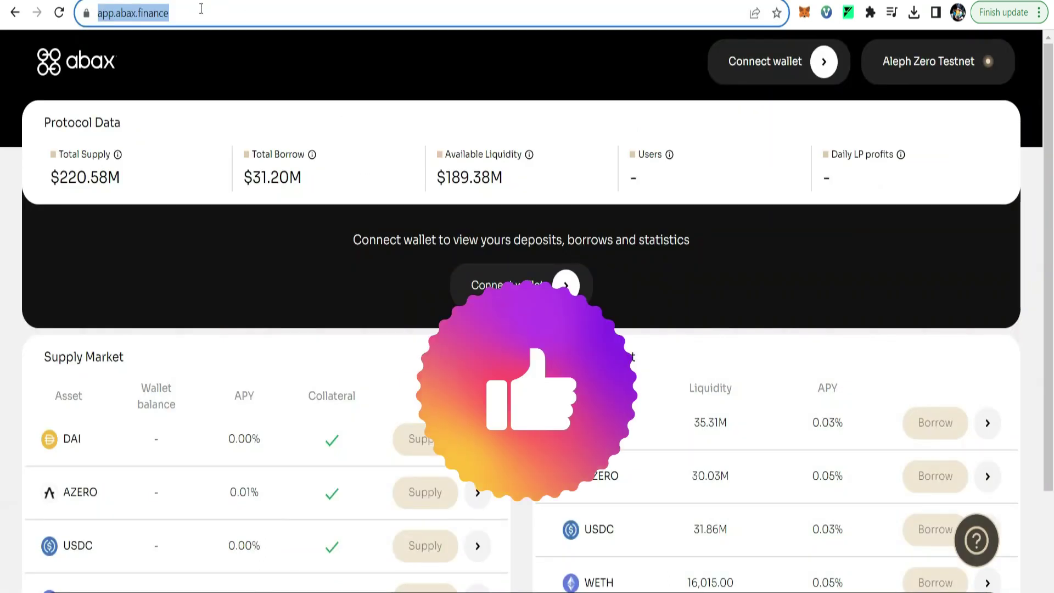
pyautogui.click(813, 66)
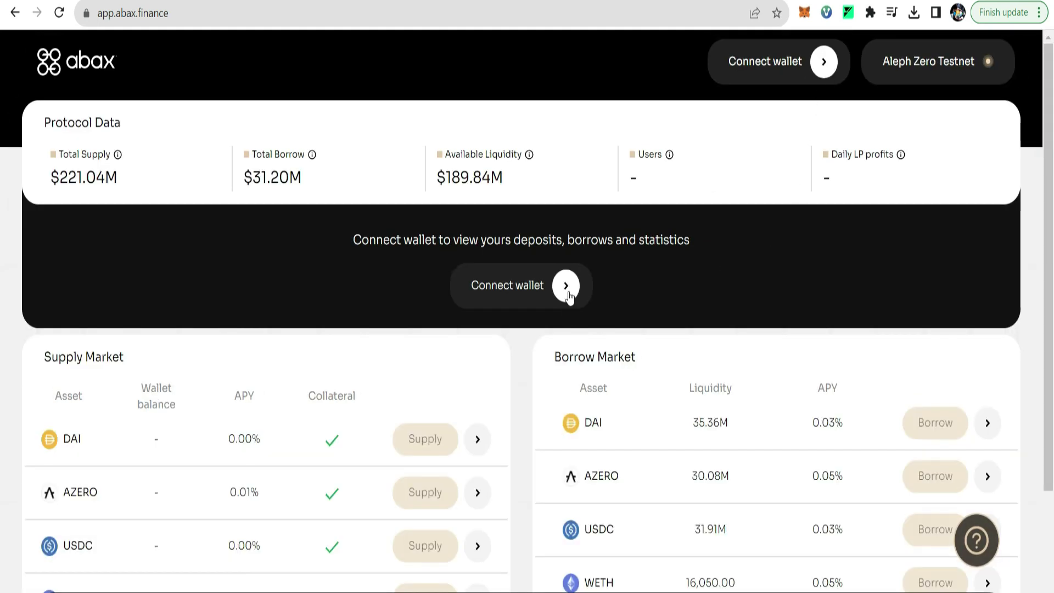
pyautogui.click(567, 288)
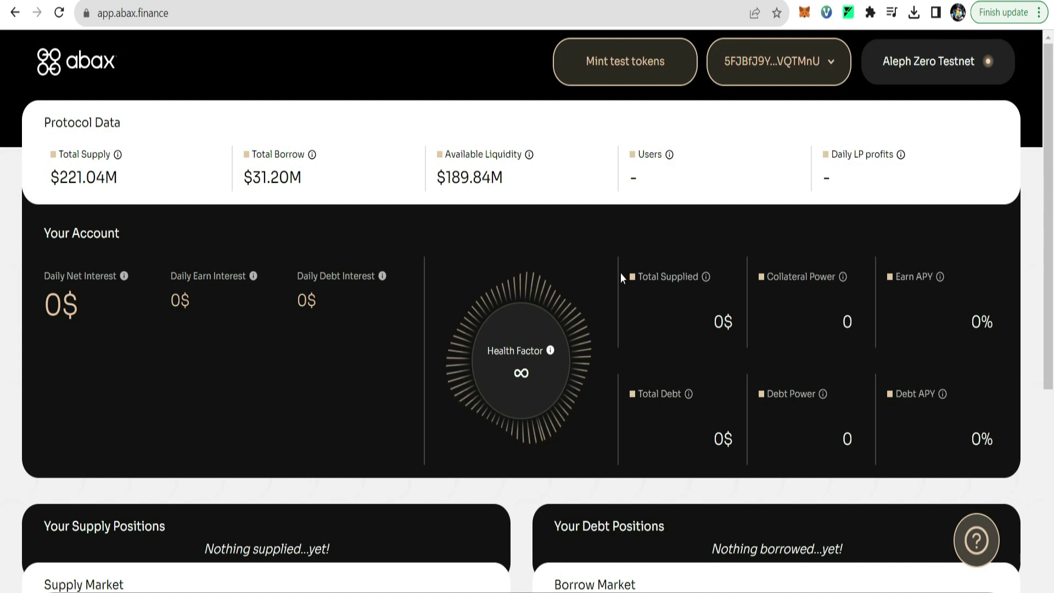
pyautogui.click(597, 68)
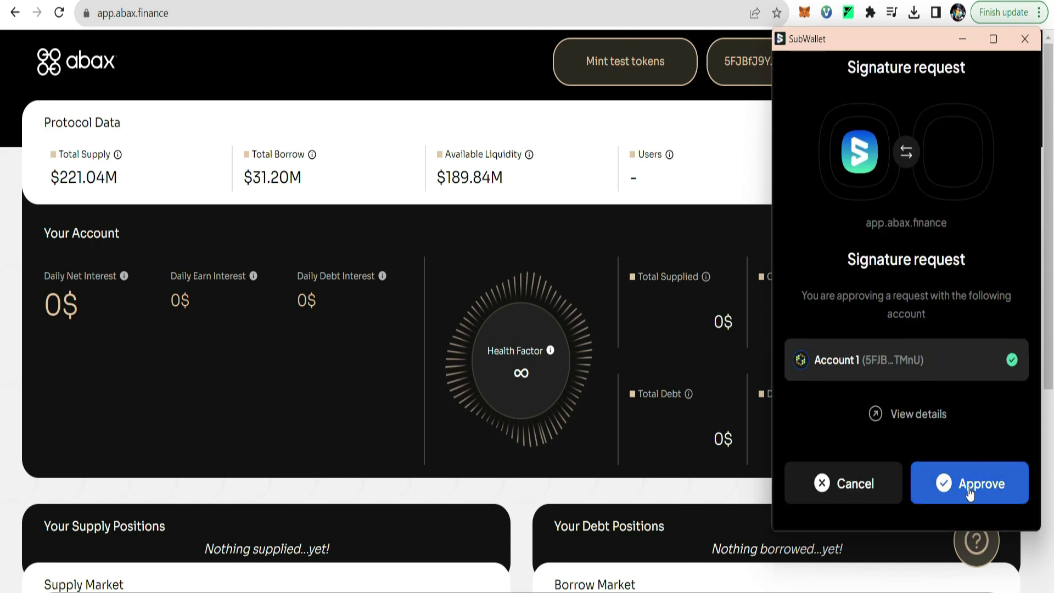
pyautogui.click(970, 490)
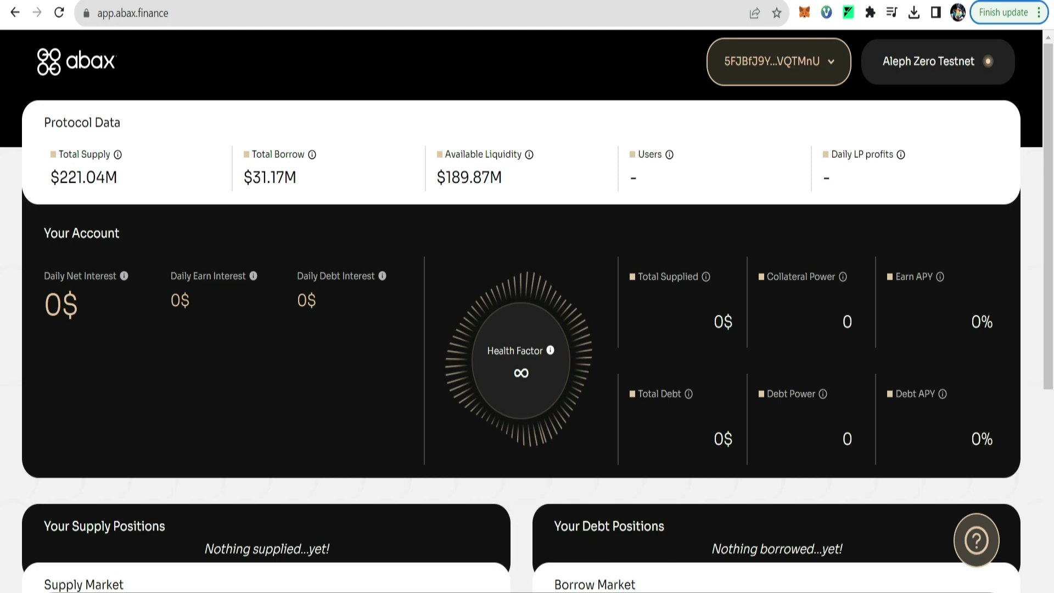
pyautogui.scroll(-7, 664, 380)
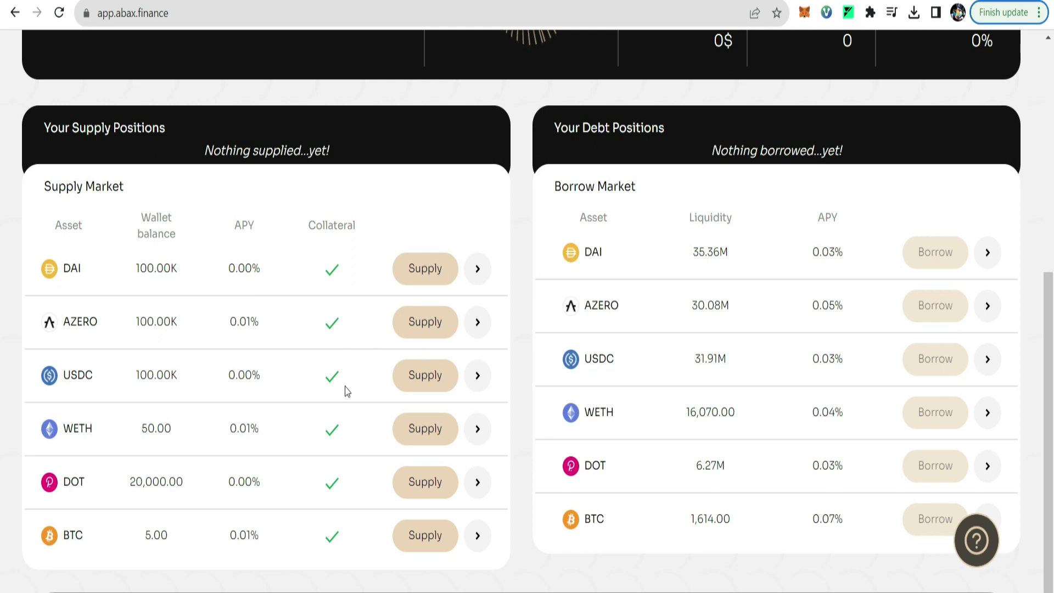
pyautogui.doubleClick(150, 269)
pyautogui.doubleClick(154, 323)
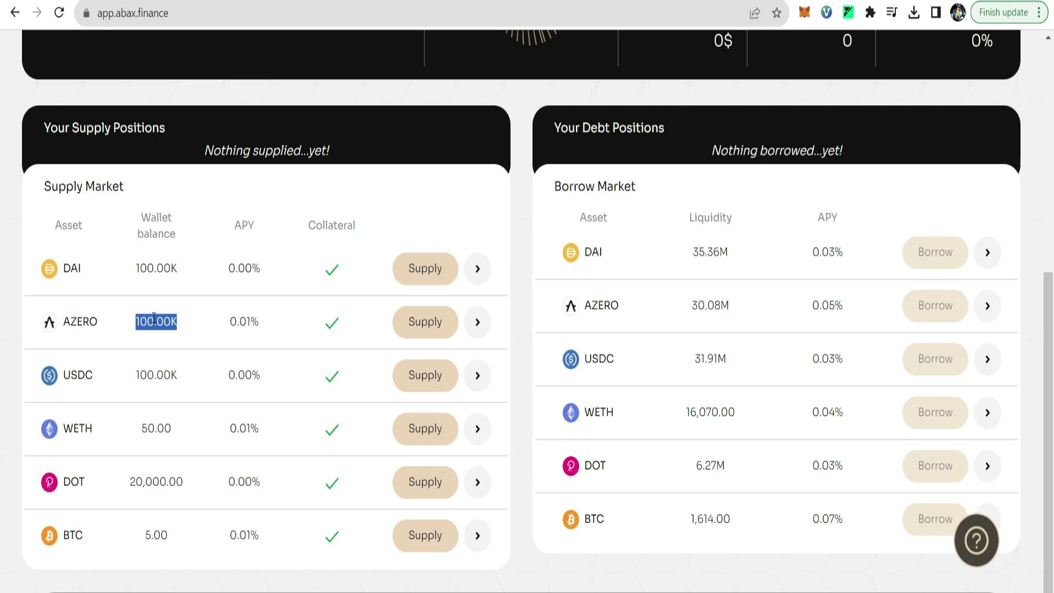
pyautogui.doubleClick(157, 375)
pyautogui.moveTo(159, 432); pyautogui.dragTo(162, 437)
pyautogui.doubleClick(165, 481)
pyautogui.doubleClick(159, 535)
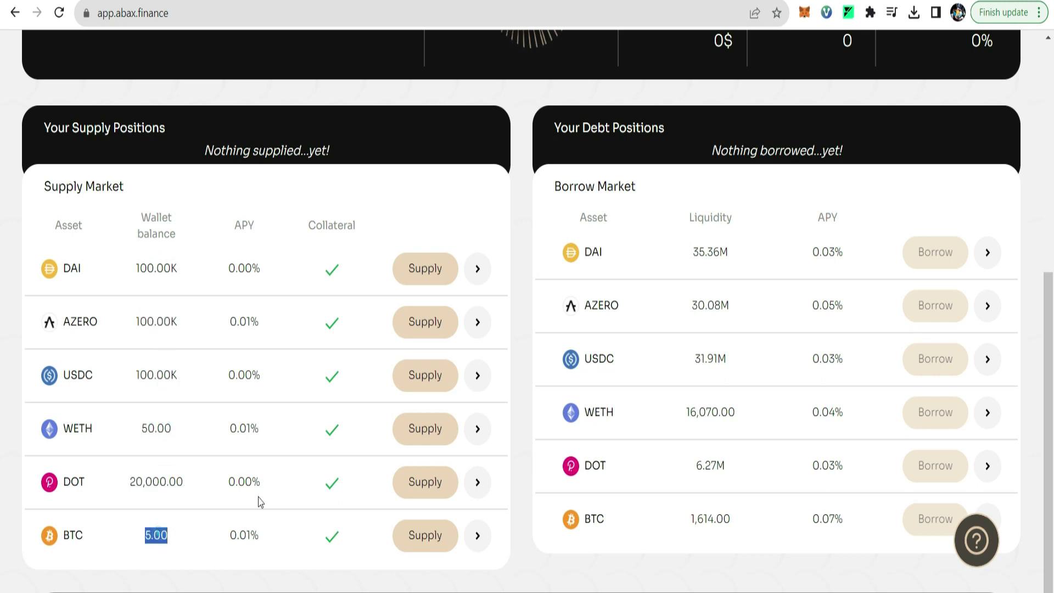
# Supply 1,000 DAI, approving spending and signing both transactions in SubWallet.
pyautogui.click(424, 269)
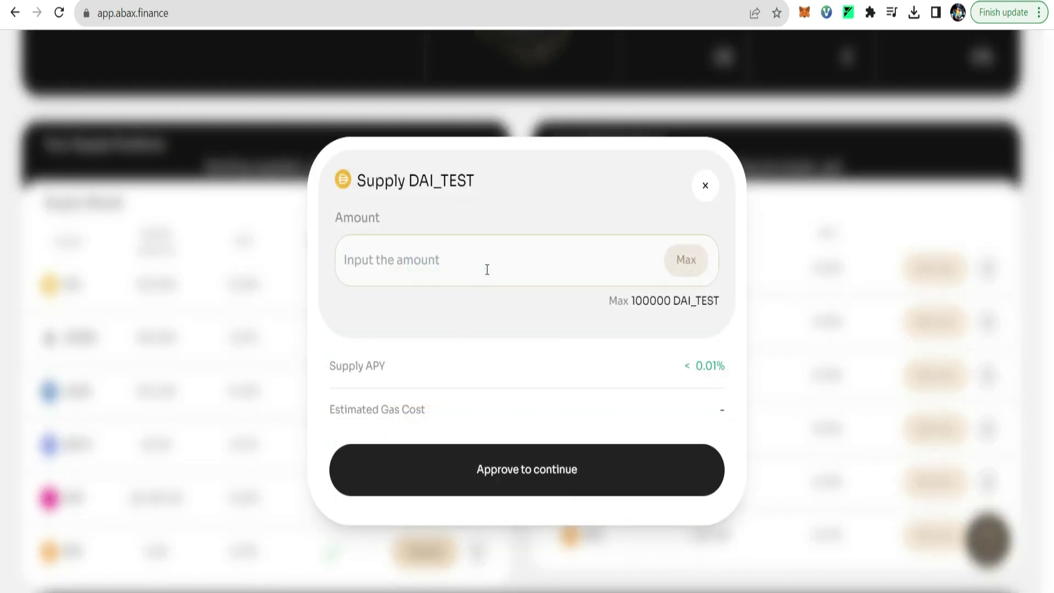
pyautogui.write('1000')
pyautogui.click(565, 479)
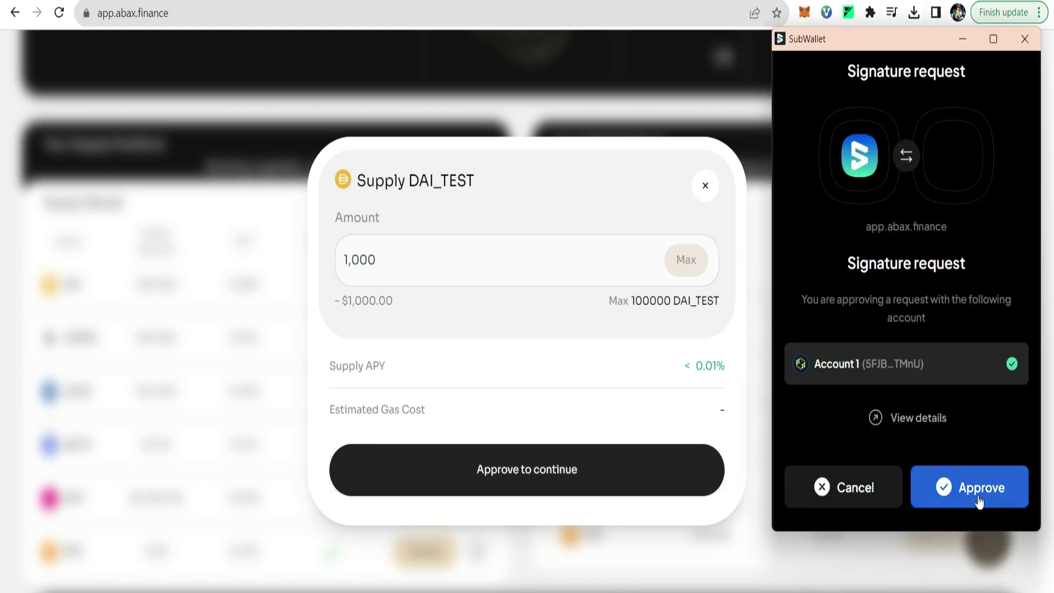
pyautogui.click(977, 489)
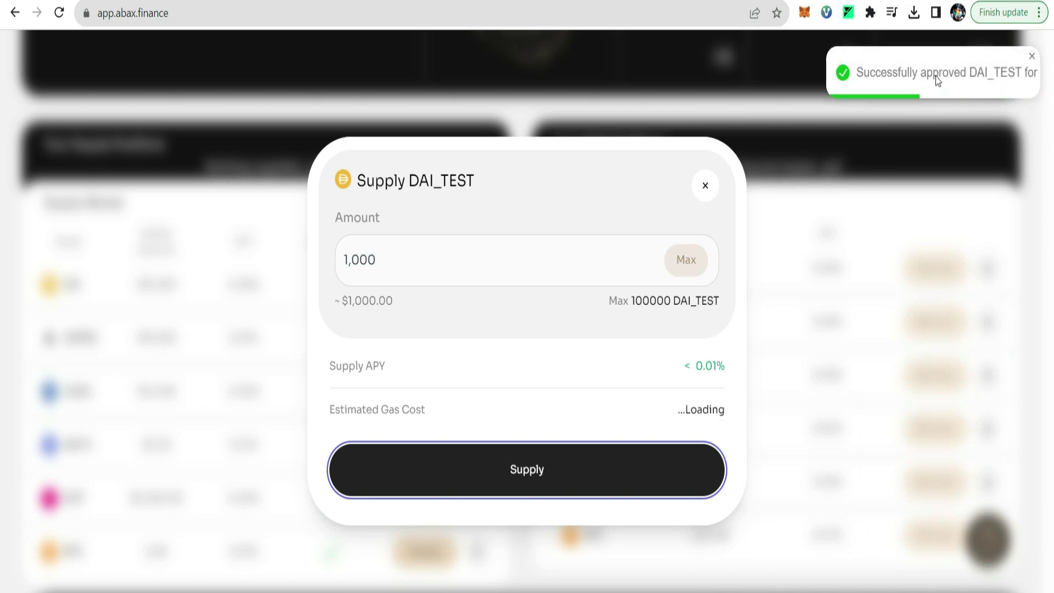
pyautogui.click(494, 482)
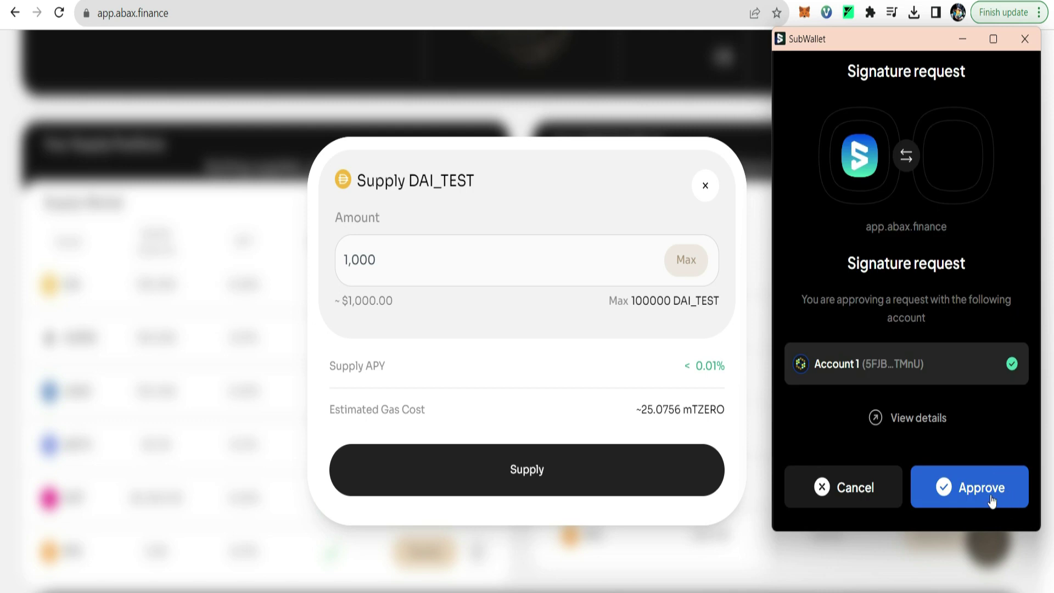
pyautogui.click(992, 497)
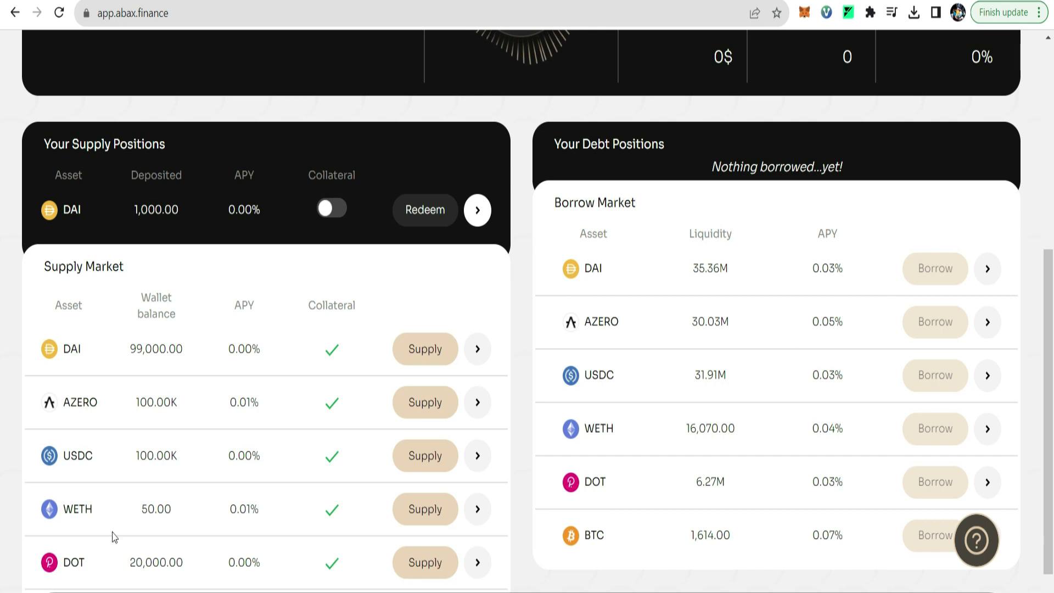
# Supply AZERO and USDC, approving and signing each in SubWallet.
pyautogui.click(425, 402)
pyautogui.click(555, 489)
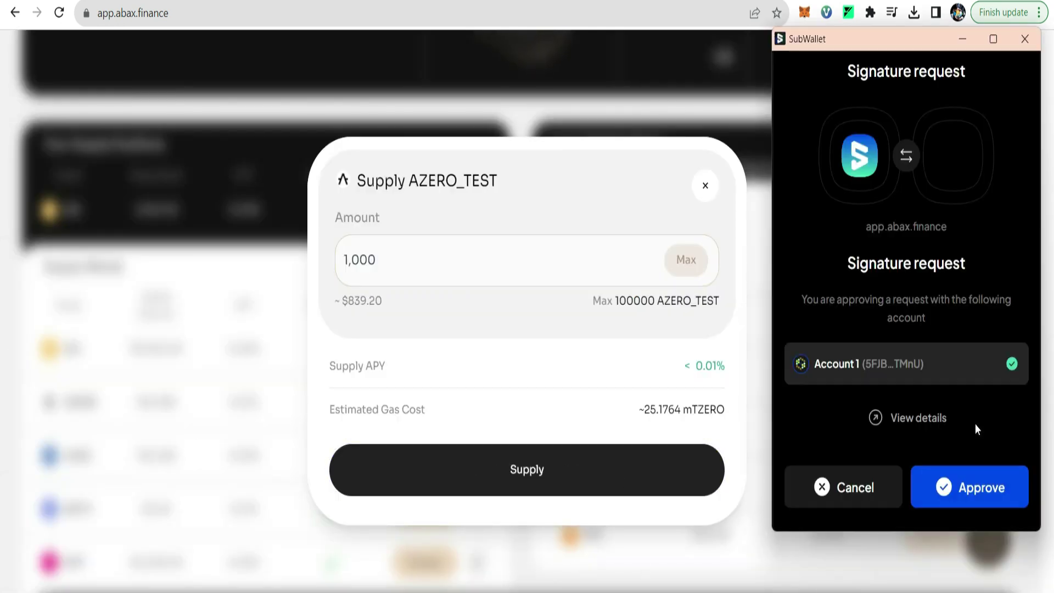
pyautogui.click(970, 487)
pyautogui.click(414, 426)
pyautogui.click(527, 470)
pyautogui.click(970, 488)
pyautogui.click(527, 469)
# Supply 2 WETH with spending approval and wallet signatures.
pyautogui.click(970, 487)
pyautogui.click(423, 409)
pyautogui.click(661, 270)
pyautogui.write('2')
pyautogui.click(528, 470)
pyautogui.click(969, 487)
pyautogui.click(527, 470)
pyautogui.click(969, 487)
pyautogui.scroll(5, 291, 324)
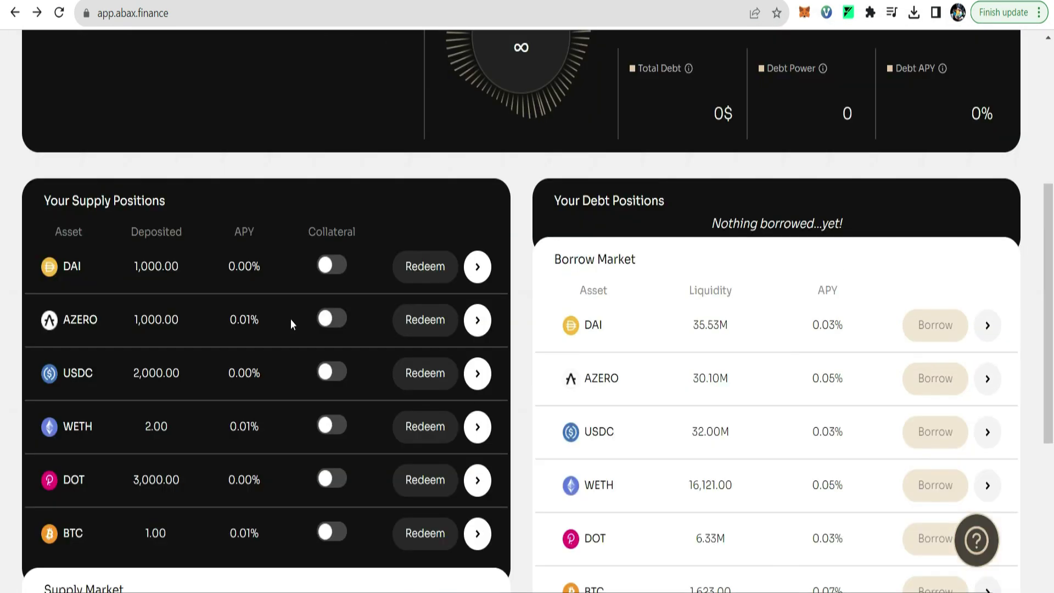
# Redeem part of the DAI deposit in two withdrawals, leaving 600 DAI supplied.
pyautogui.click(423, 275)
pyautogui.moveTo(673, 322); pyautogui.dragTo(622, 322)
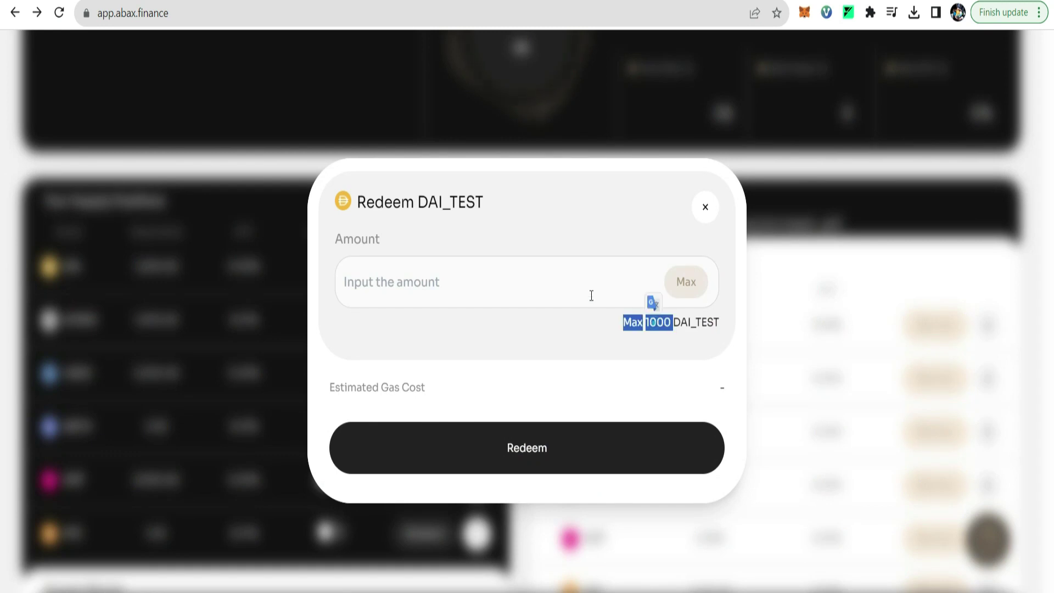
pyautogui.click(552, 286)
pyautogui.write('200')
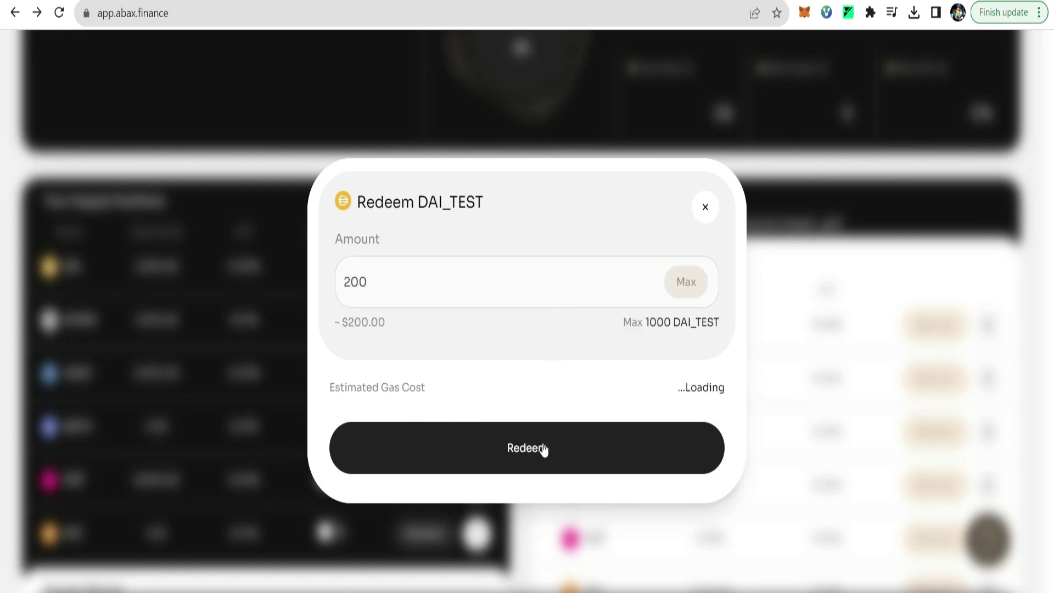
pyautogui.click(543, 450)
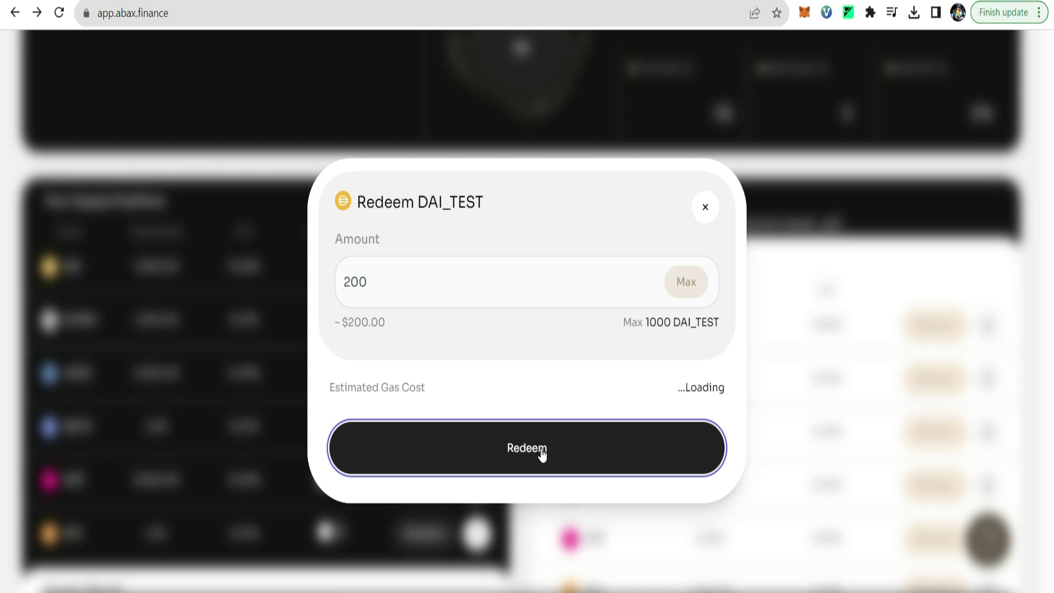
pyautogui.click(977, 497)
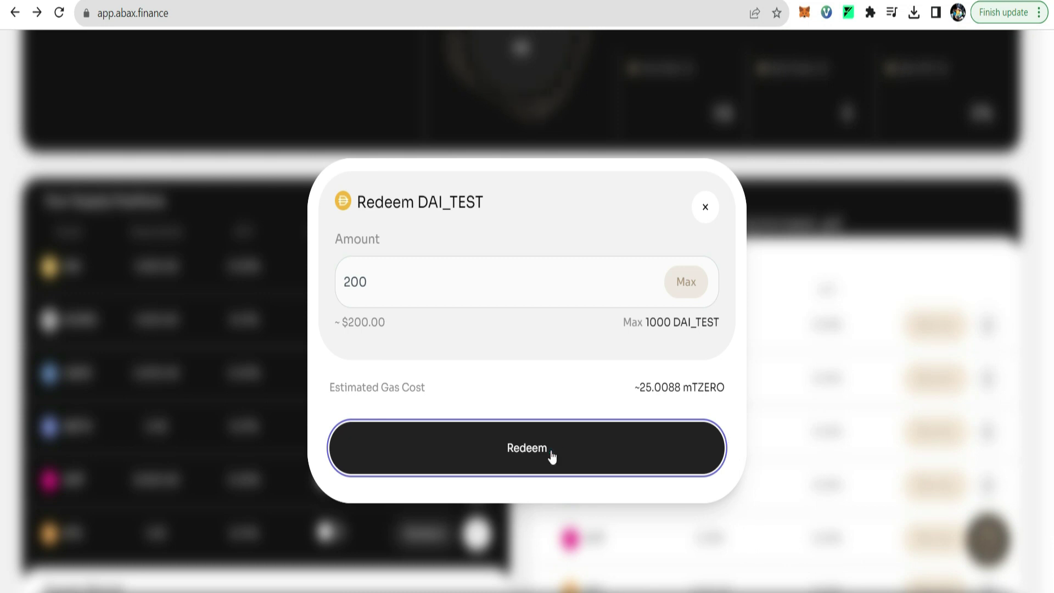
pyautogui.click(551, 456)
pyautogui.click(971, 485)
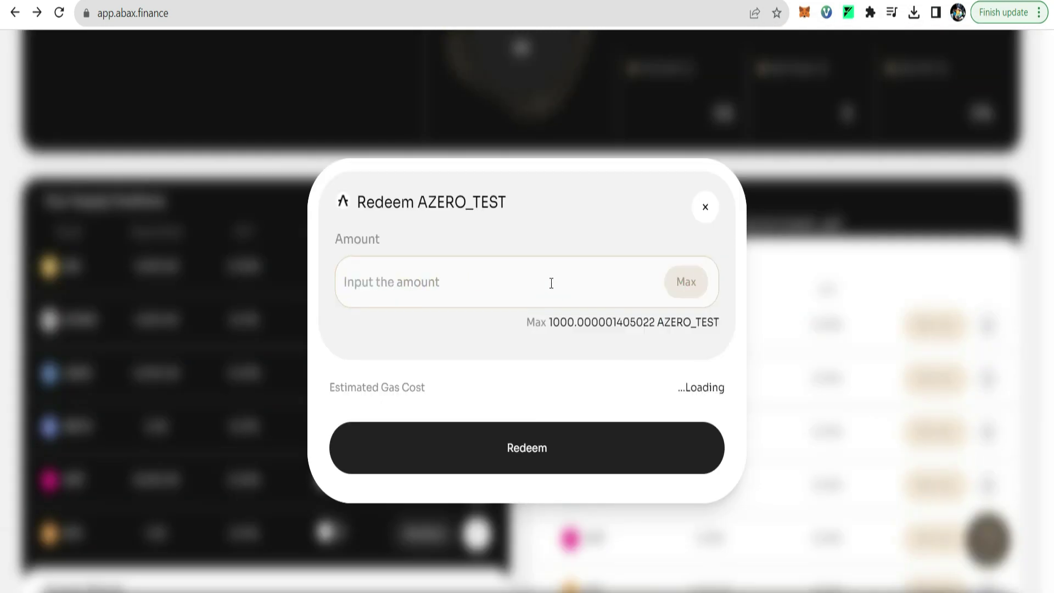
pyautogui.write('200')
pyautogui.click(527, 447)
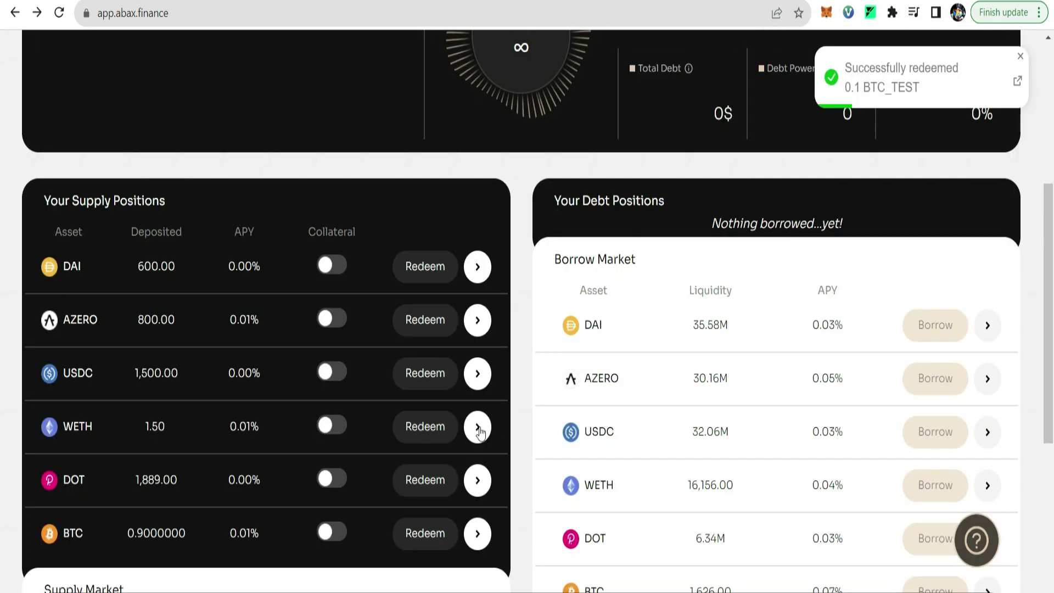
pyautogui.scroll(-4, 862, 333)
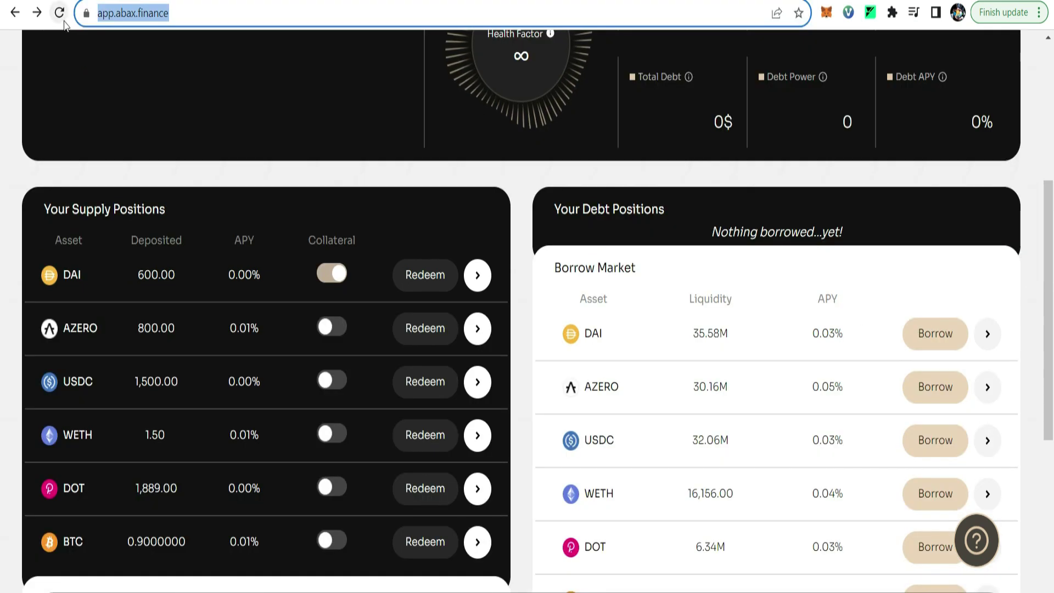
# Reload the lending page and reconnect Account 1 through SubWallet.
pyautogui.click(58, 12)
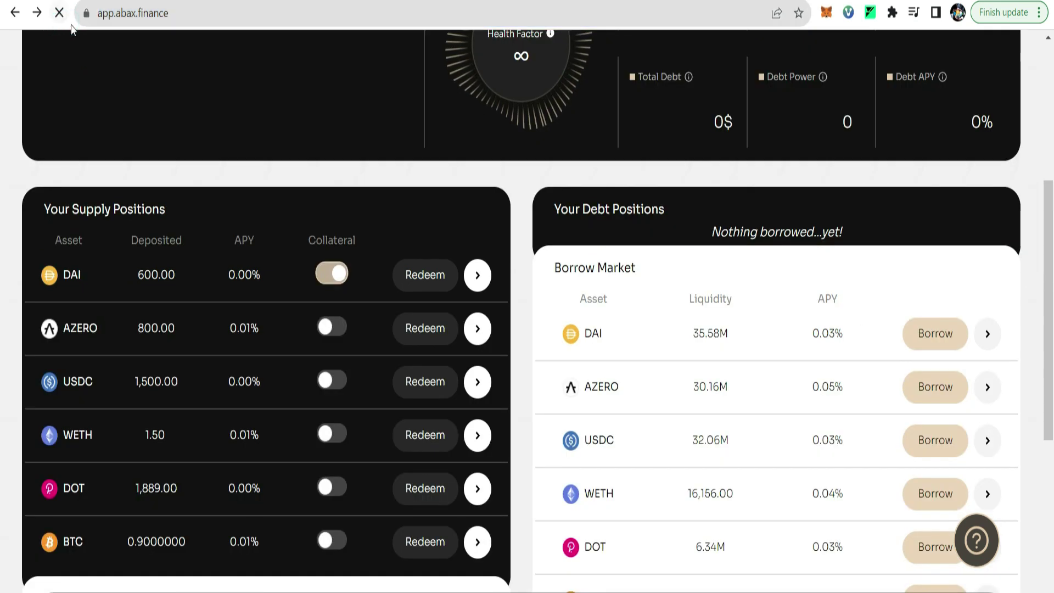
pyautogui.click(489, 284)
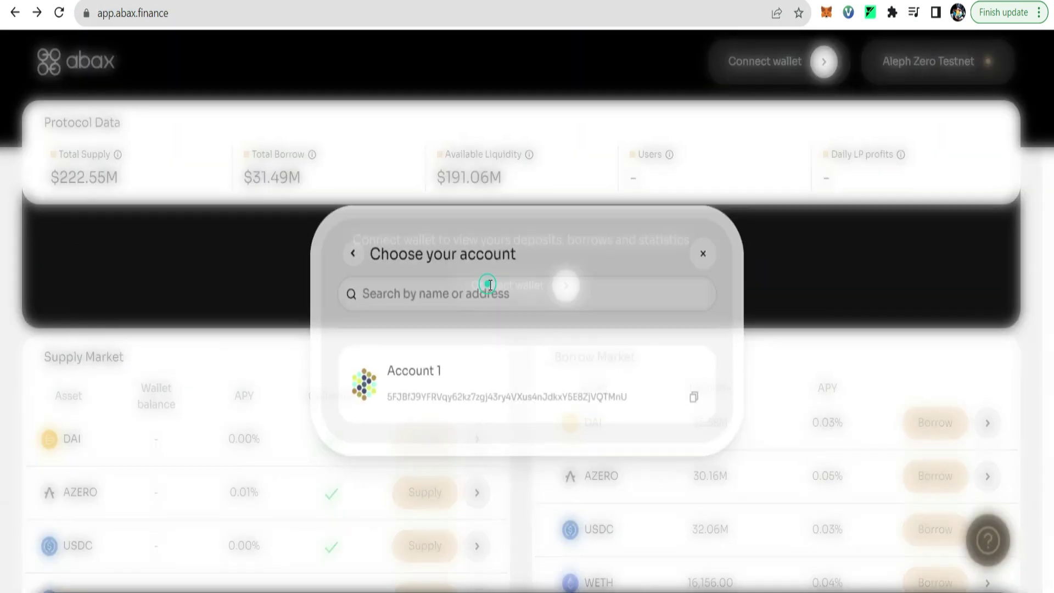
pyautogui.click(447, 391)
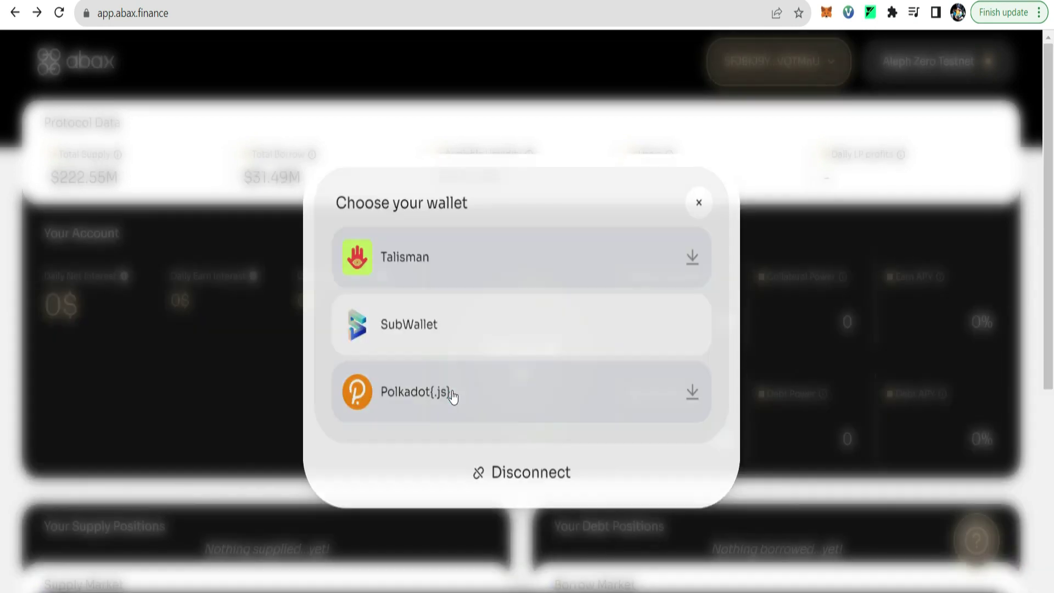
# Enable the AZERO deposit as collateral and approve it in SubWallet.
pyautogui.scroll(-7, 497, 310)
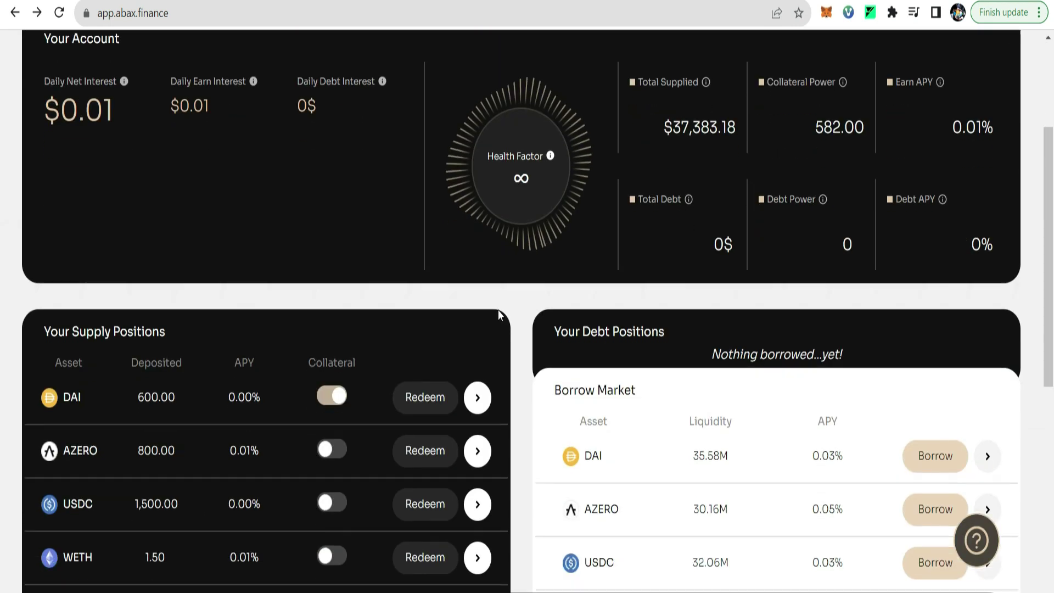
pyautogui.click(333, 238)
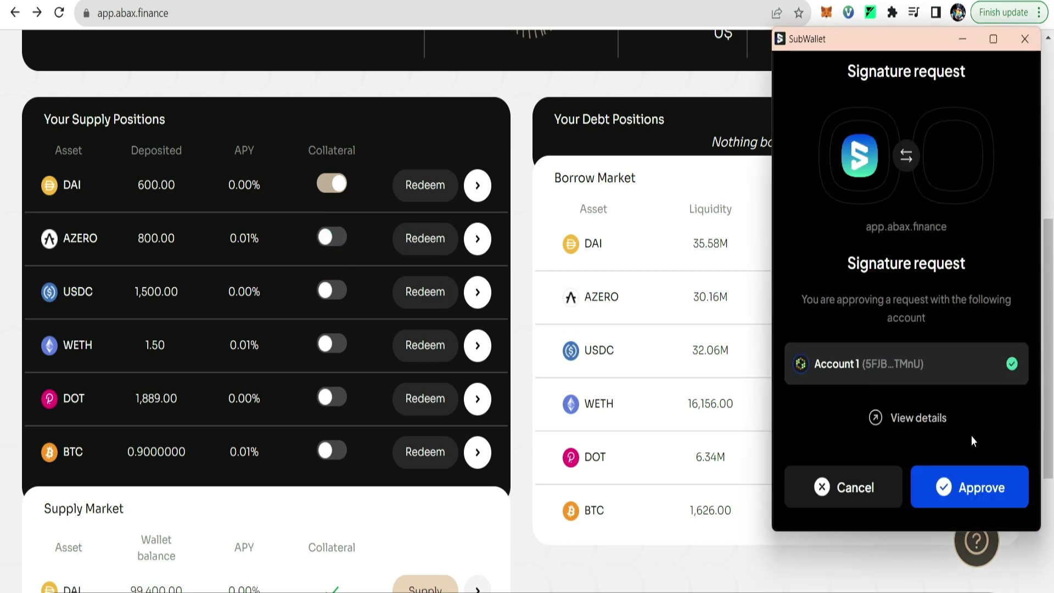
pyautogui.click(988, 496)
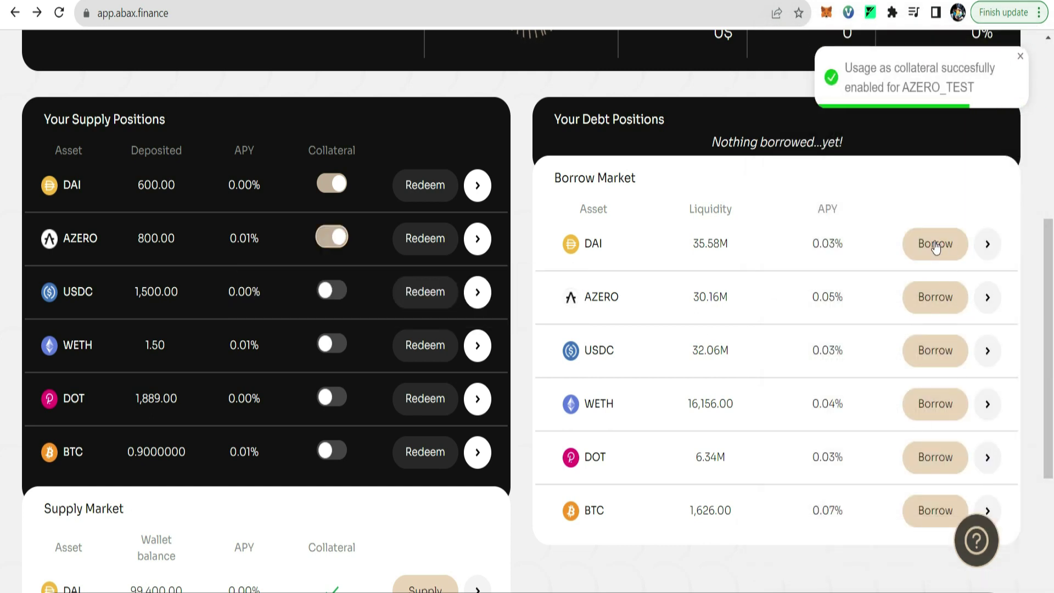
pyautogui.click(935, 245)
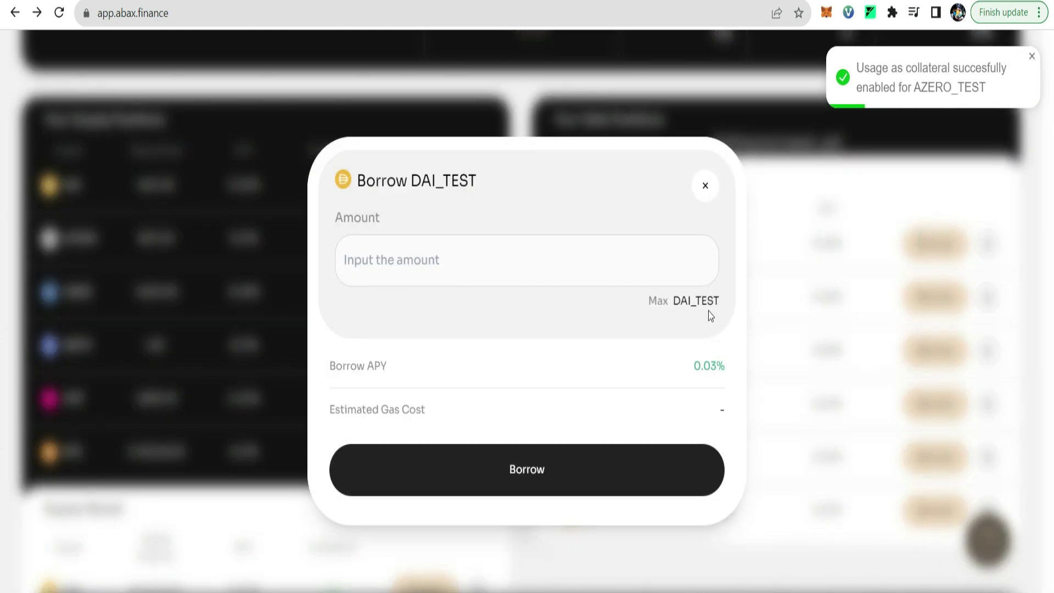
# Borrow 111 DAI and sign the transaction in SubWallet.
pyautogui.click(603, 263)
pyautogui.write('11')
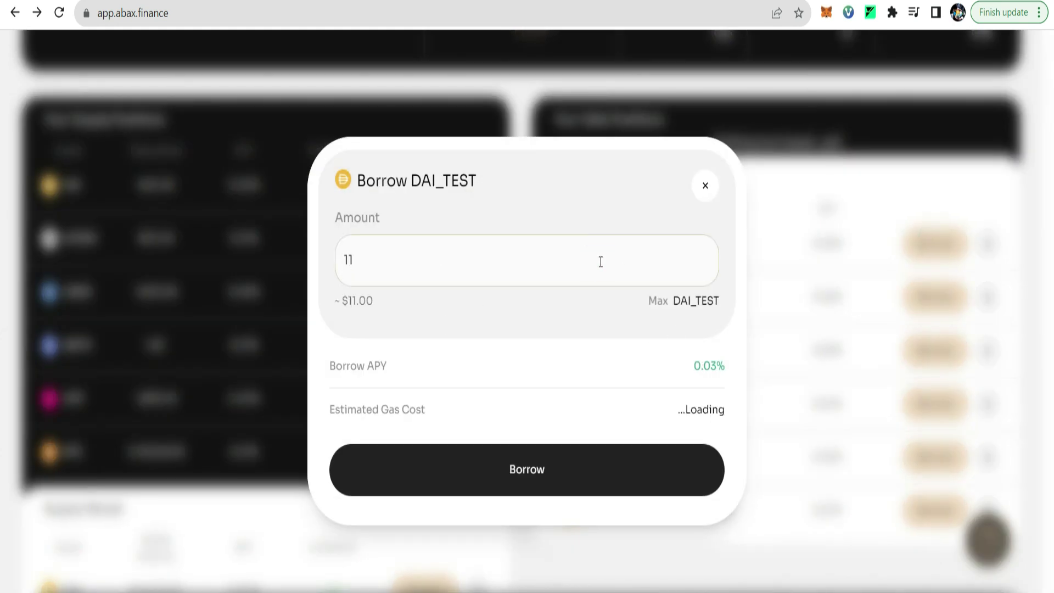
pyautogui.write('1')
pyautogui.click(524, 476)
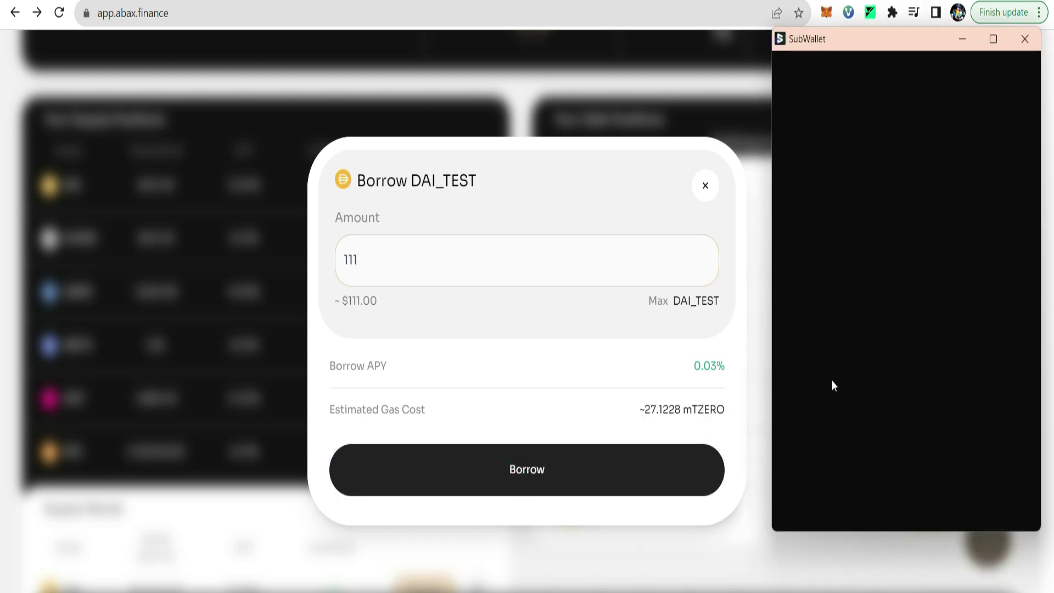
pyautogui.click(971, 482)
pyautogui.scroll(-2, 969, 439)
# Borrow 200 AZERO and 111 USDC, signing each in SubWallet.
pyautogui.click(963, 280)
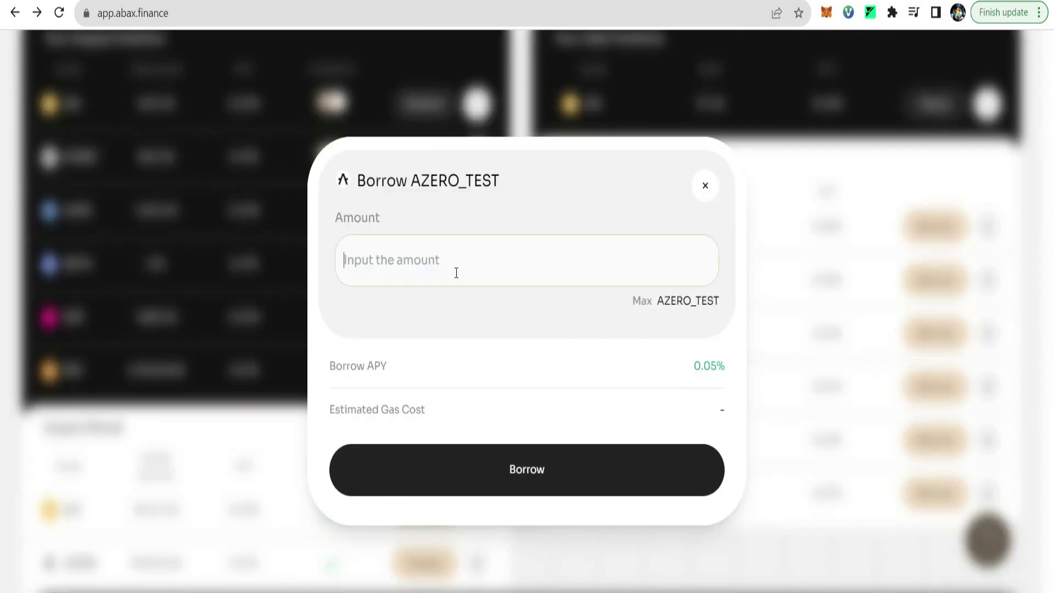
pyautogui.write('200')
pyautogui.click(527, 470)
pyautogui.click(982, 500)
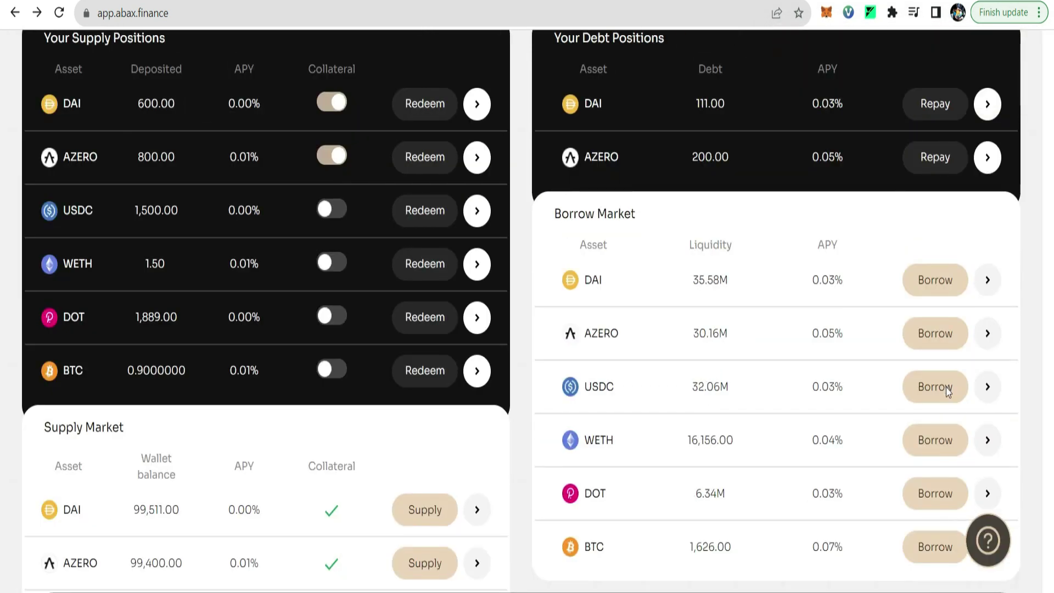
pyautogui.click(947, 388)
pyautogui.write('111')
pyautogui.click(496, 478)
pyautogui.click(971, 485)
pyautogui.scroll(-3, 866, 416)
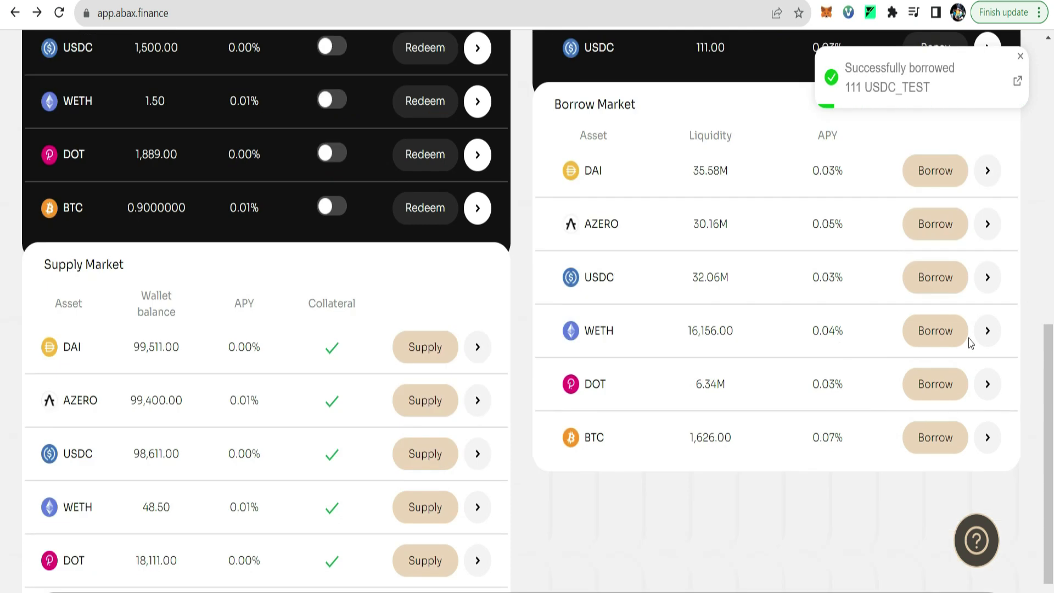
# Borrow 0.1 WETH, then abandon a 111 DOT borrow after Insufficient Collateral.
pyautogui.click(939, 331)
pyautogui.write('0.1')
pyautogui.click(526, 469)
pyautogui.click(972, 485)
pyautogui.click(934, 438)
pyautogui.write('111')
pyautogui.click(522, 469)
pyautogui.click(706, 187)
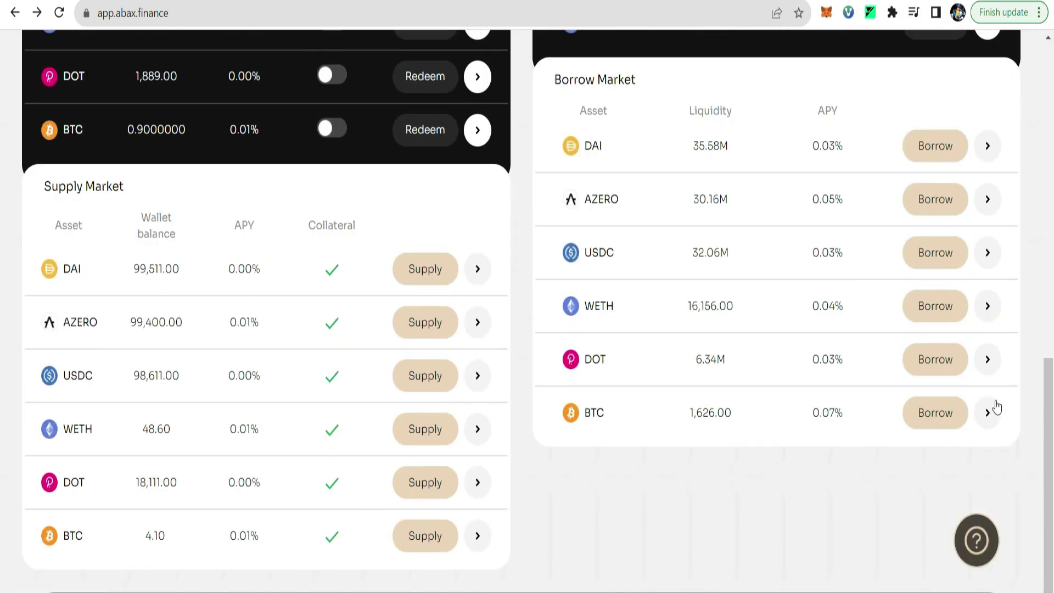
# Borrow 0.01 BTC and review the debts at health factor 1.19.
pyautogui.click(935, 412)
pyautogui.click(480, 257)
pyautogui.write('0.01')
pyautogui.click(526, 469)
pyautogui.scroll(10, 714, 245)
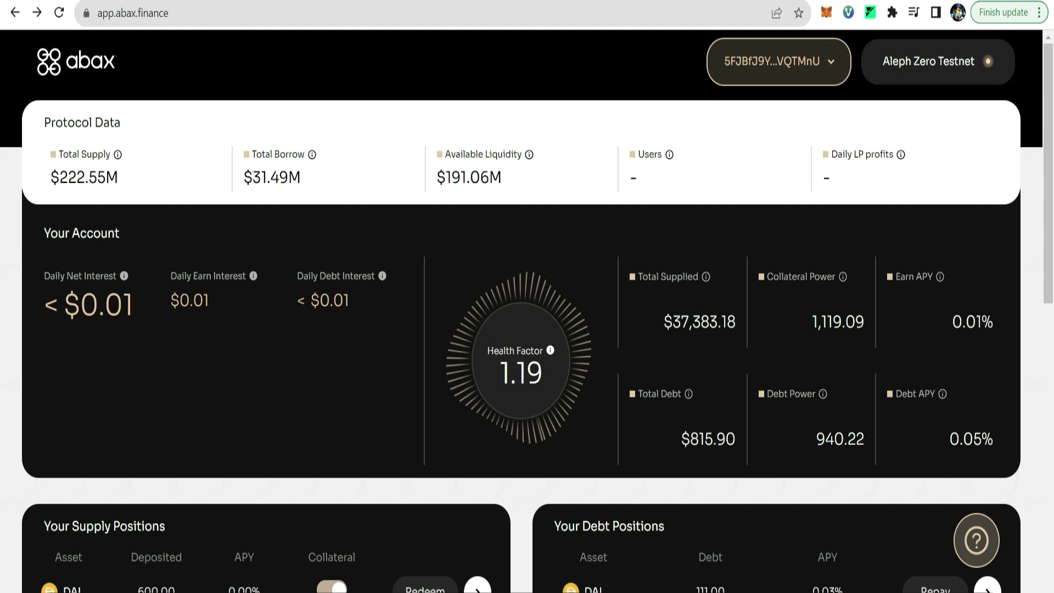
pyautogui.scroll(-7, 607, 370)
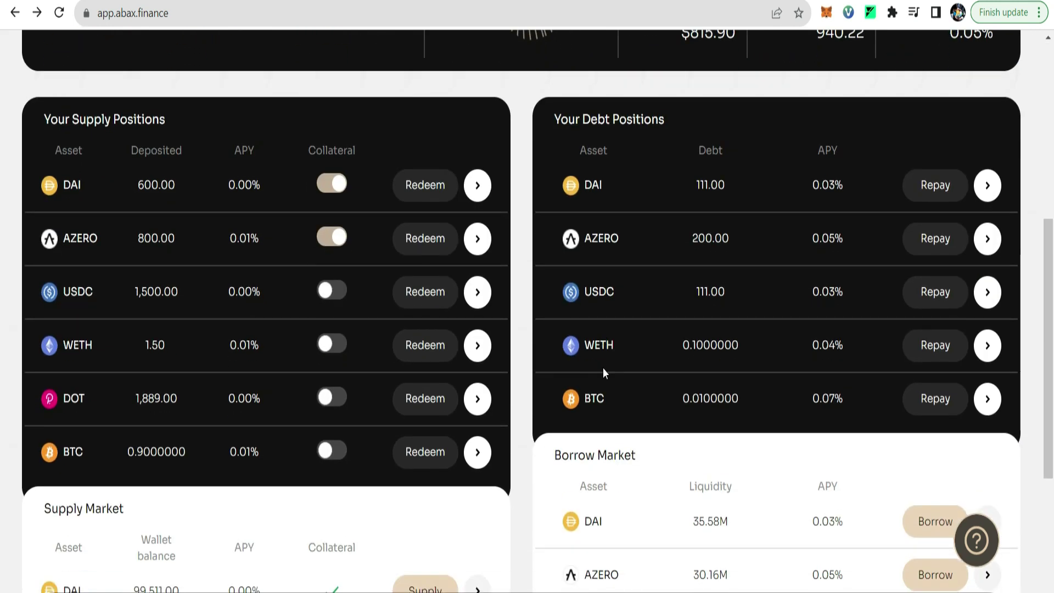
pyautogui.scroll(3, 604, 368)
pyautogui.scroll(-3, 612, 426)
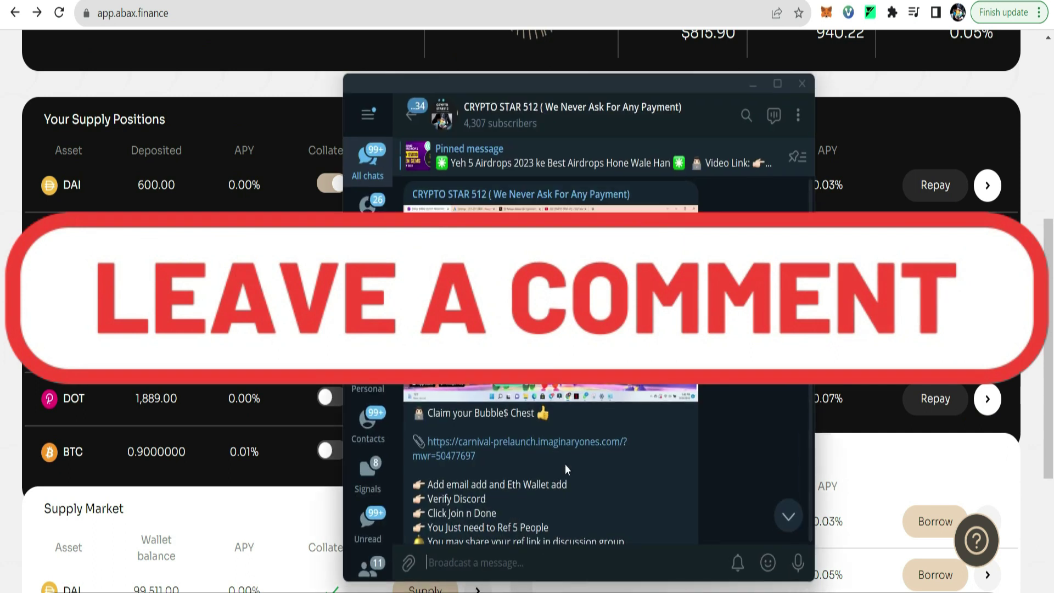
# View and close the Telegram channel's info, then minimize the Telegram window.
pyautogui.scroll(5, 549, 357)
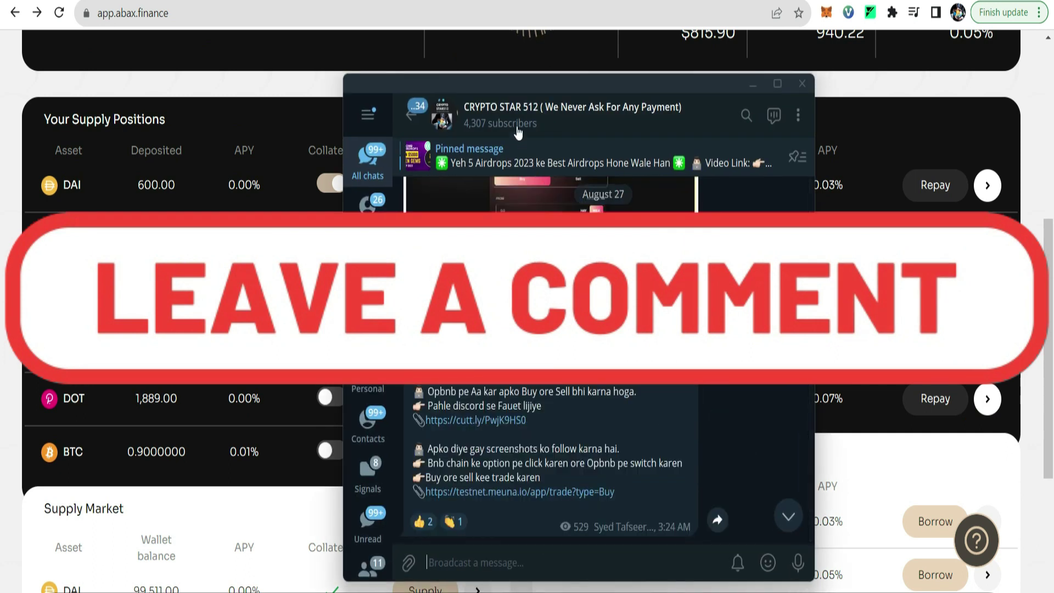
pyautogui.click(516, 124)
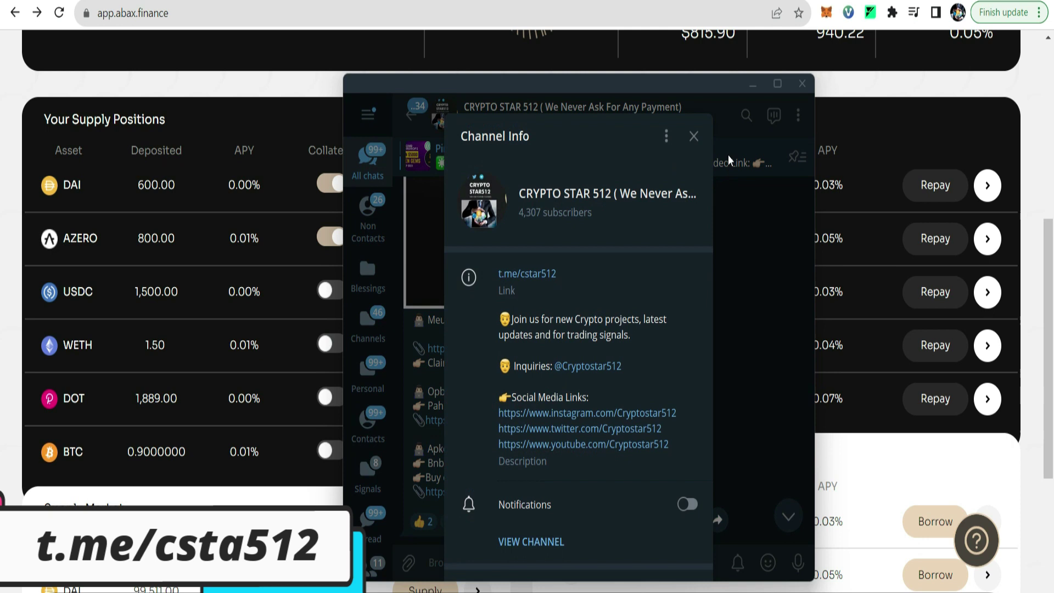
pyautogui.click(694, 136)
pyautogui.click(753, 85)
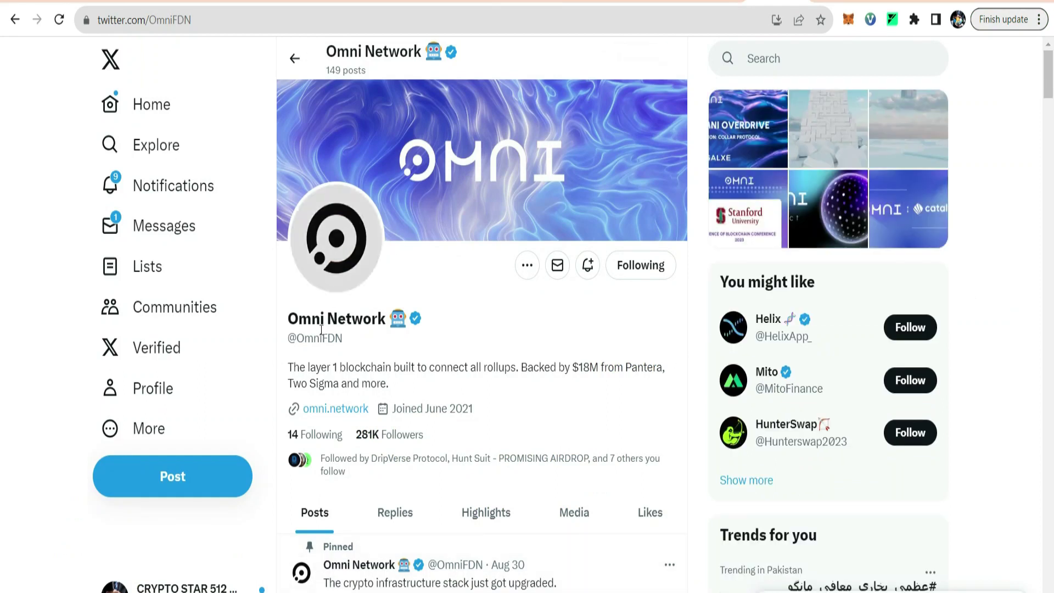
pyautogui.scroll(-5, 392, 352)
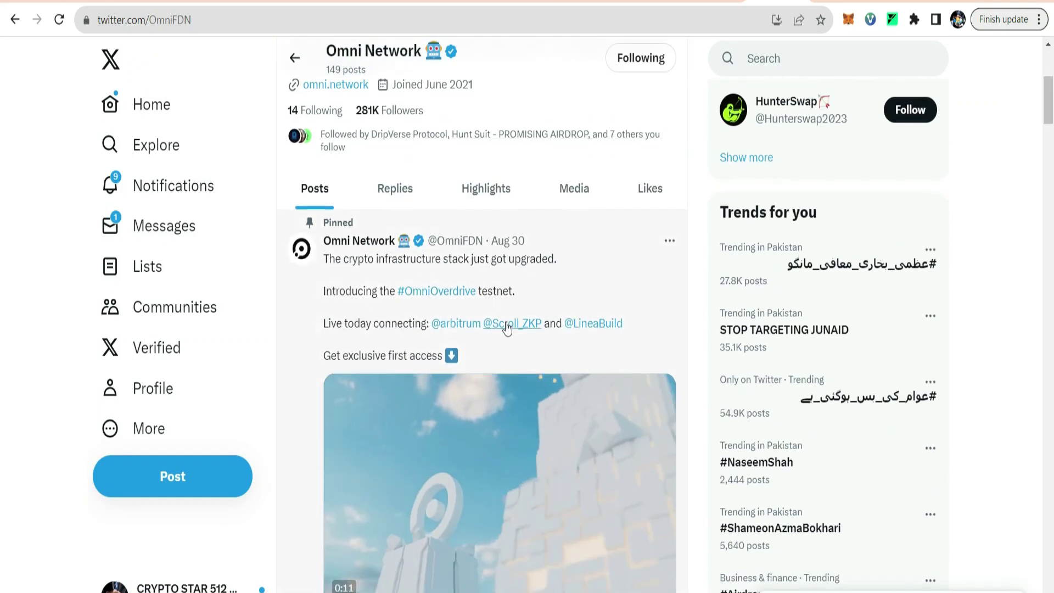
pyautogui.scroll(-4, 498, 329)
pyautogui.scroll(-4, 498, 330)
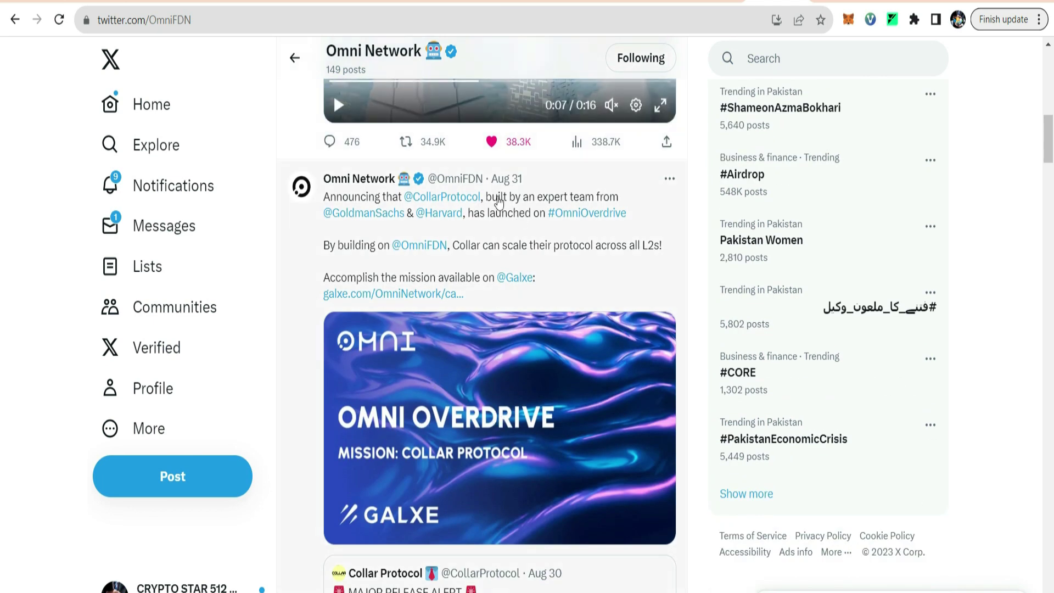
pyautogui.scroll(-15, 446, 348)
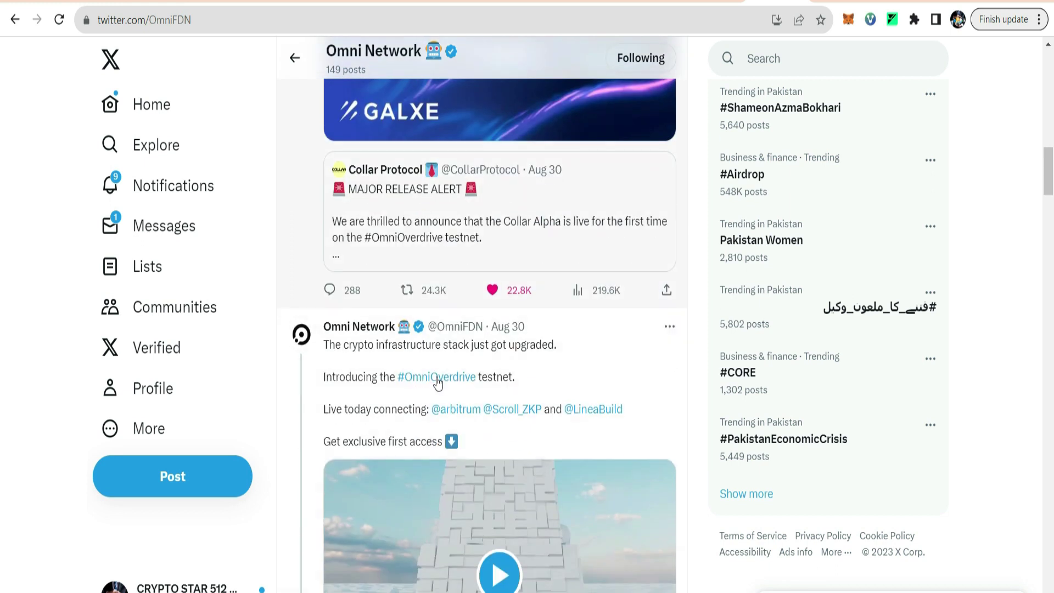
pyautogui.scroll(-1, 439, 380)
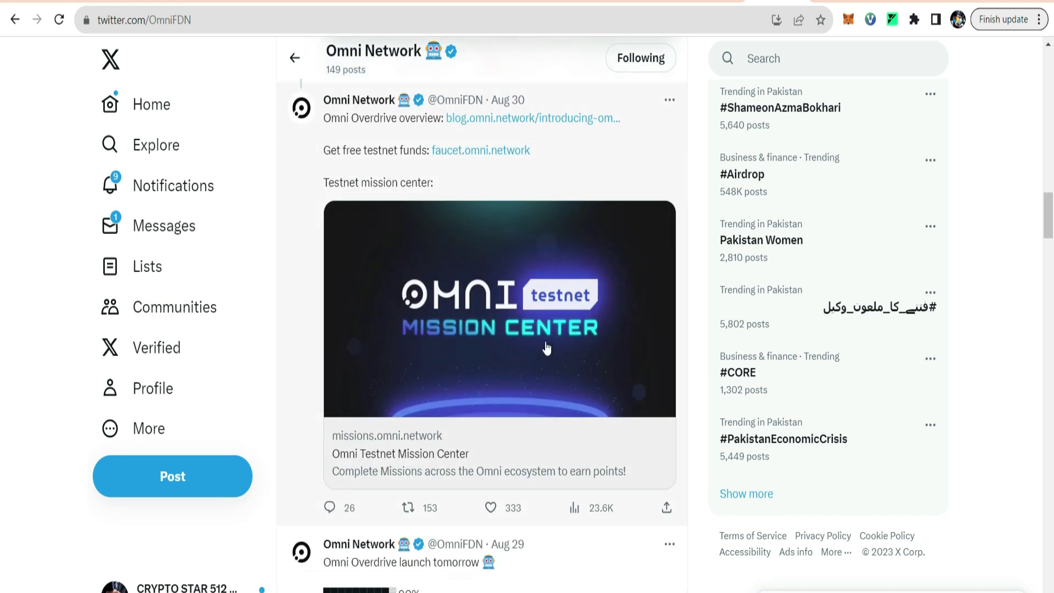
pyautogui.scroll(6, 530, 350)
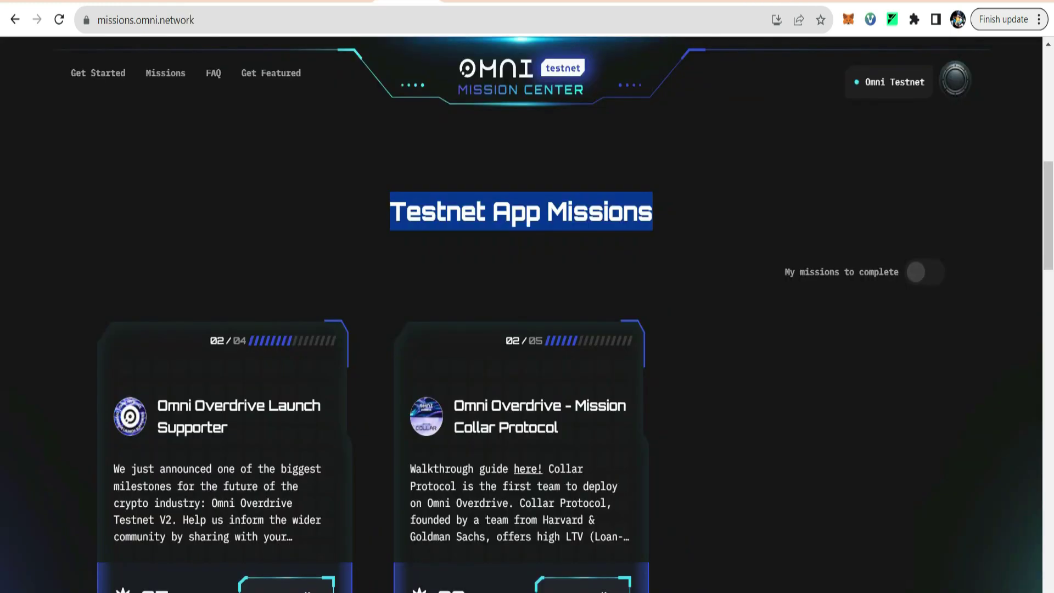
pyautogui.scroll(4, 528, 297)
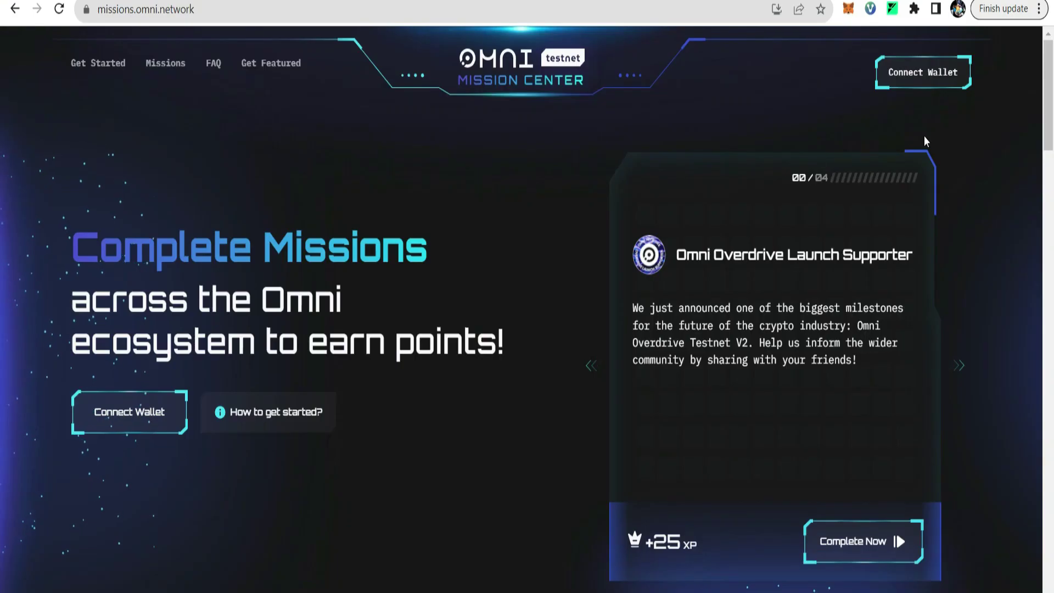
# Connect MetaMask to the Omni Mission Center and approve the connection.
pyautogui.click(923, 72)
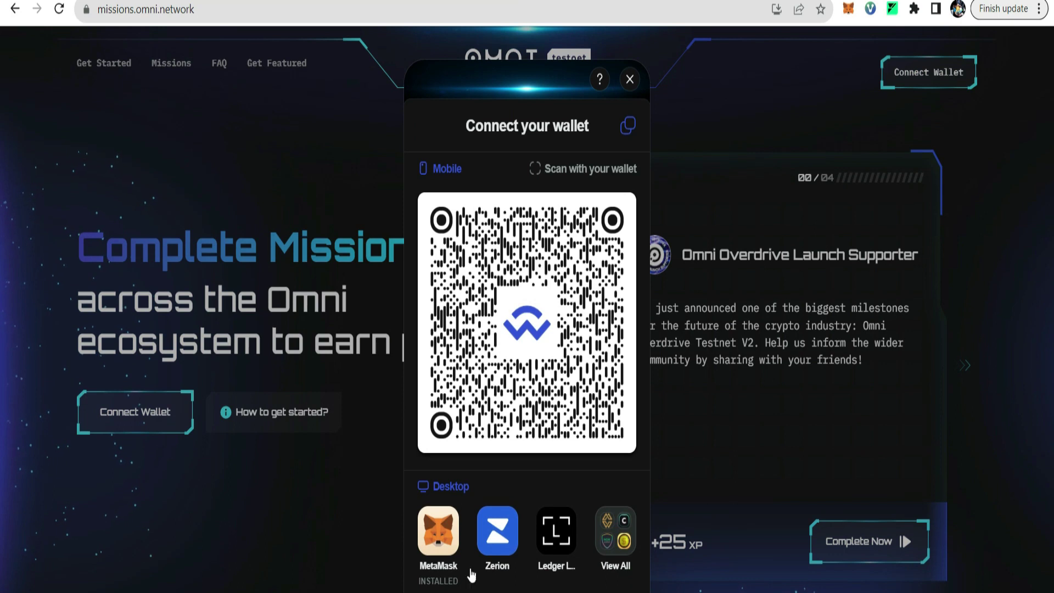
pyautogui.click(439, 535)
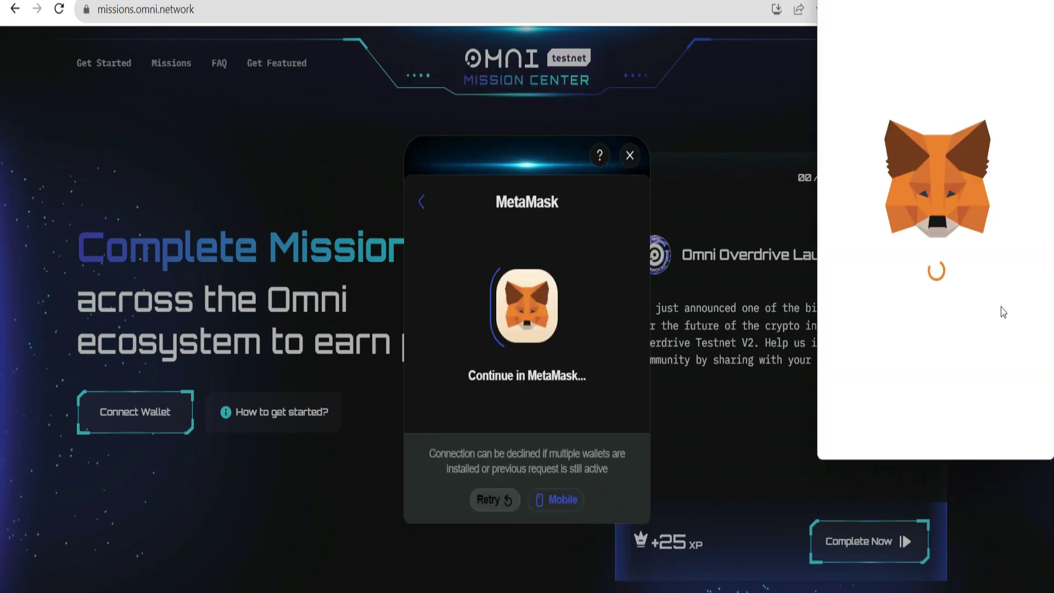
pyautogui.click(1009, 436)
pyautogui.click(1010, 436)
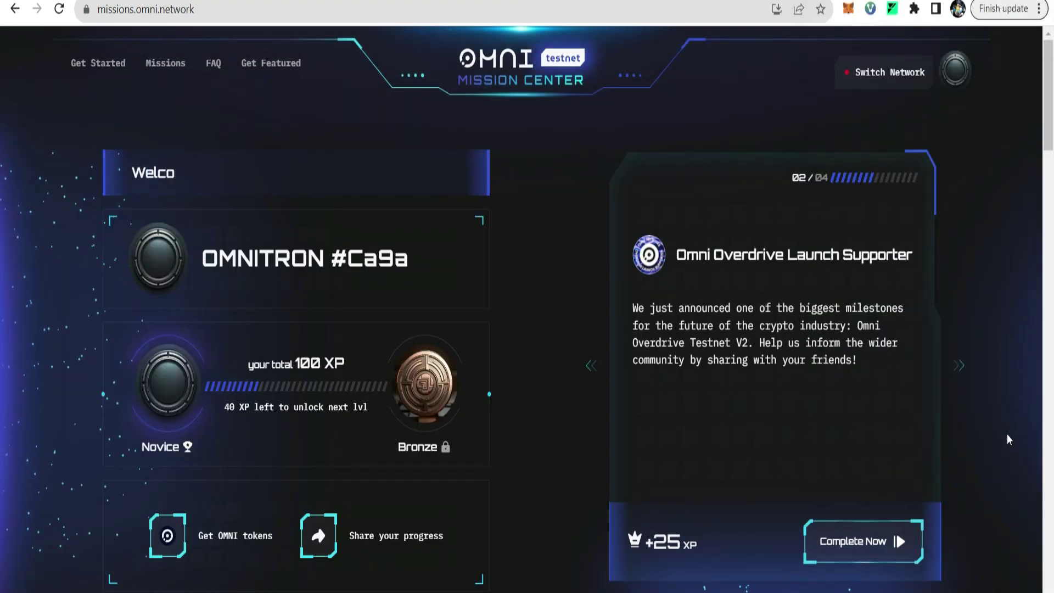
# Start the Launch Supporter mission from the 100 XP dashboard.
pyautogui.scroll(-3, 434, 370)
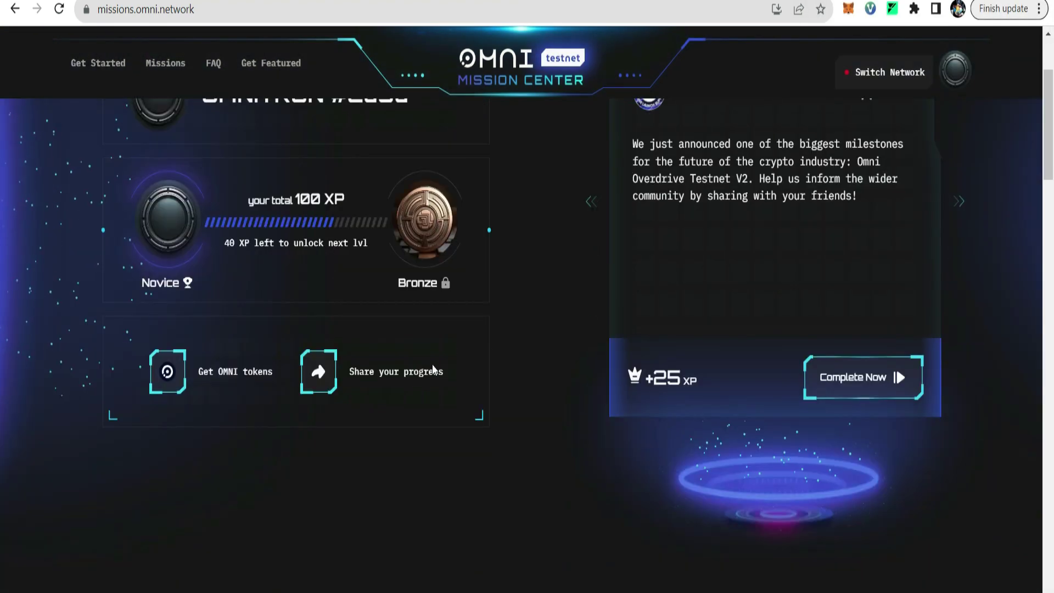
pyautogui.scroll(-9, 291, 410)
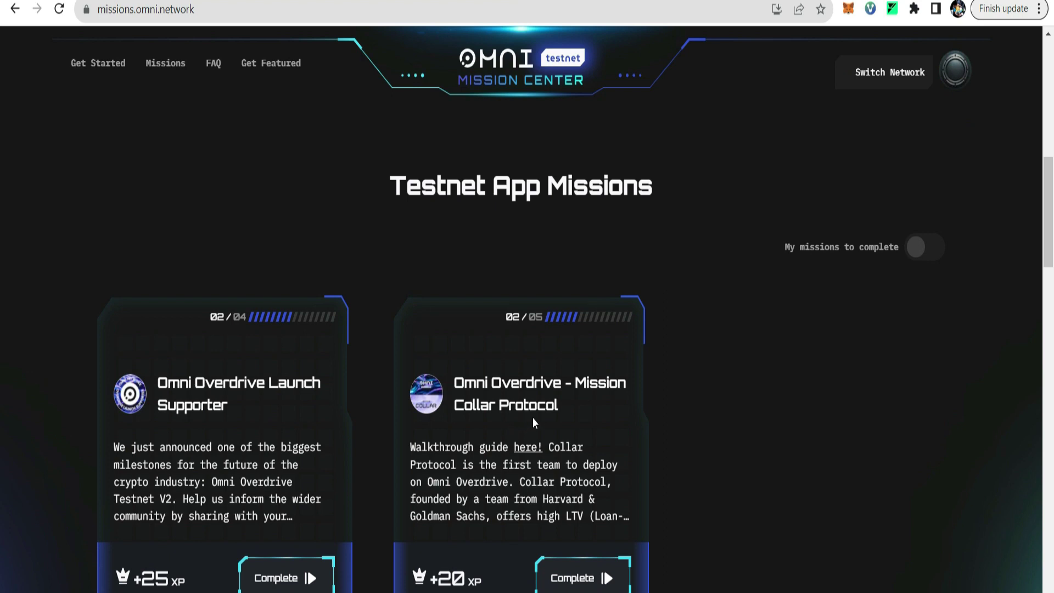
pyautogui.scroll(9, 533, 417)
pyautogui.scroll(-1, 879, 472)
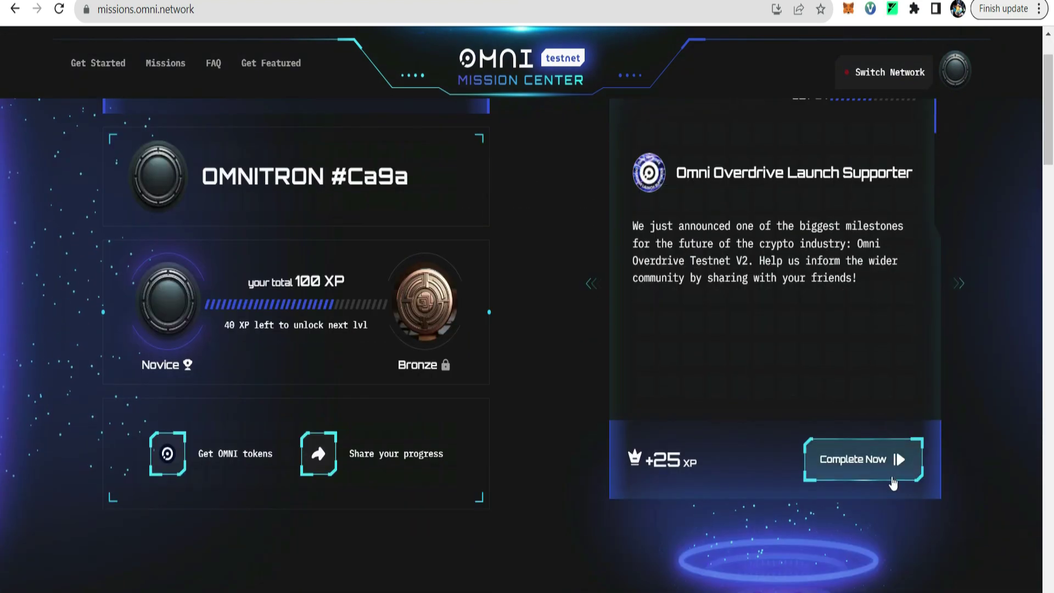
pyautogui.click(857, 464)
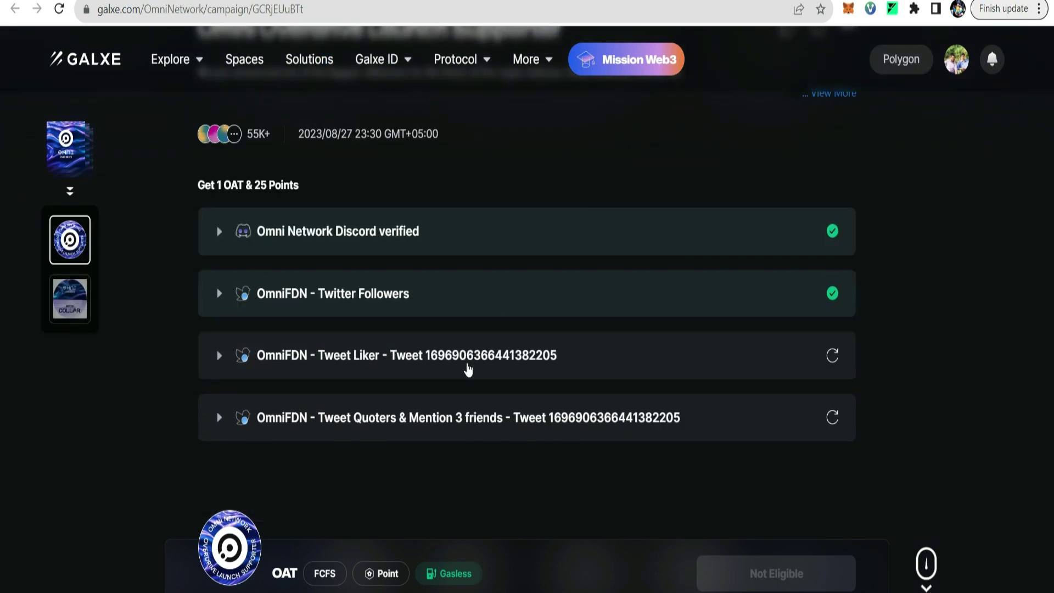
# Complete the Tweet Liker and Tweet Quoters tasks by liking and quote-posting the Omni tweet.
pyautogui.click(471, 355)
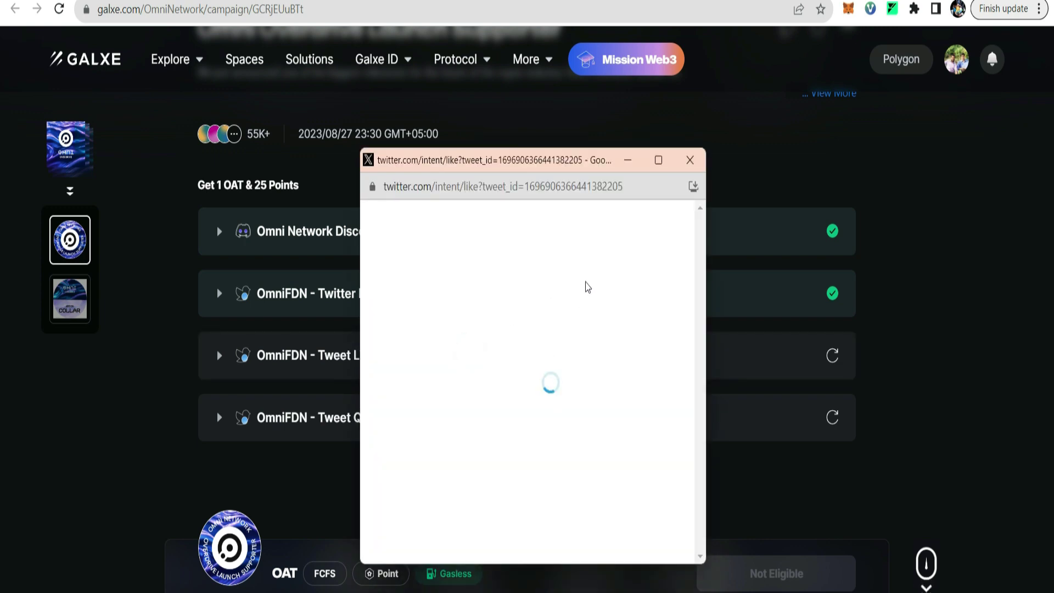
pyautogui.click(567, 418)
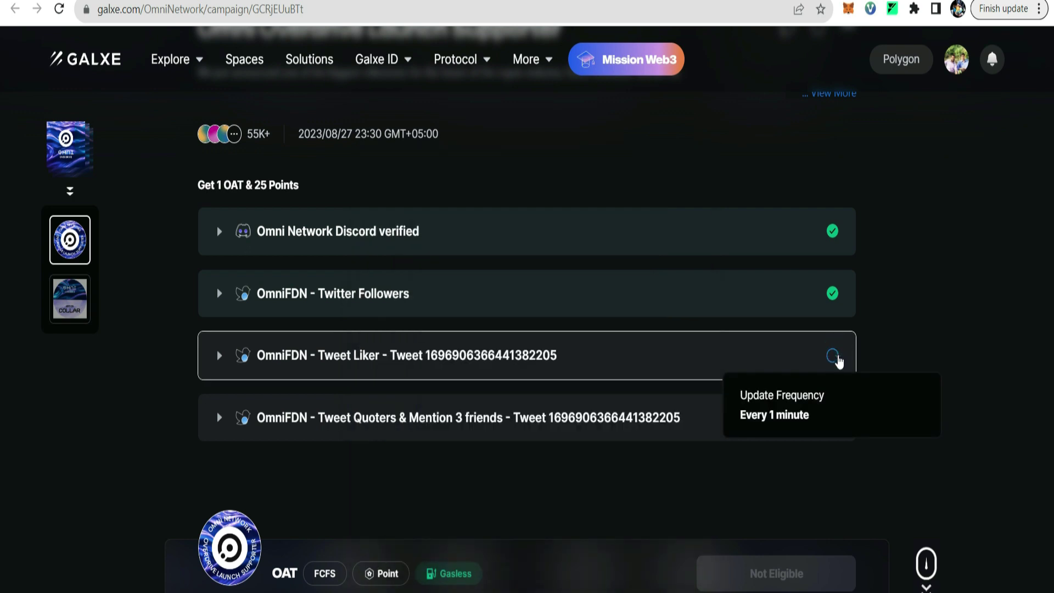
pyautogui.click(472, 424)
pyautogui.click(664, 222)
pyautogui.click(833, 417)
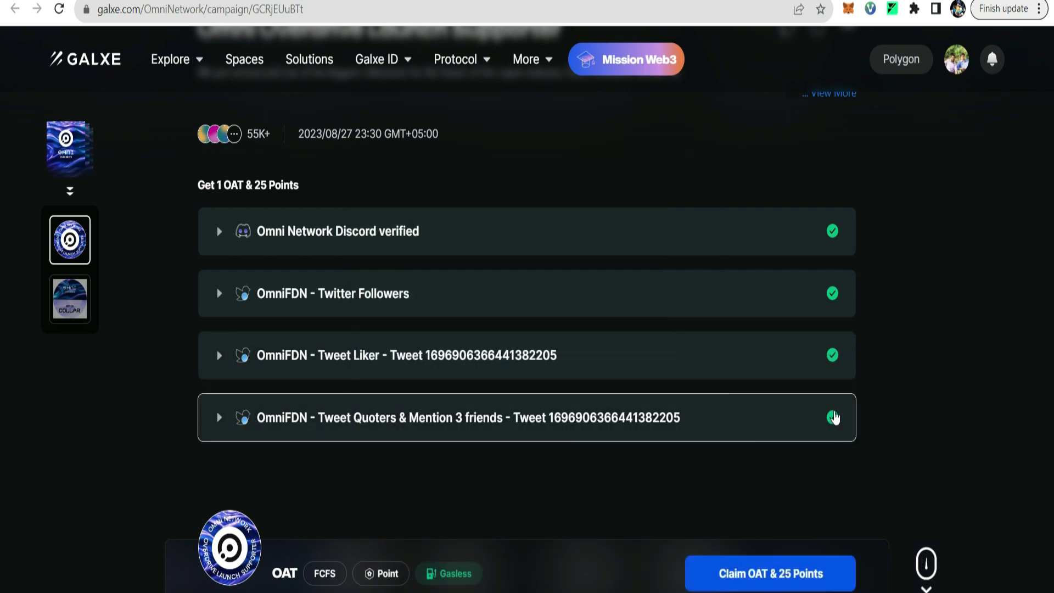
# Claim the Launch Supporter OAT and 25 points, then return to the Omni Mission Center.
pyautogui.scroll(-3, 800, 494)
pyautogui.click(781, 412)
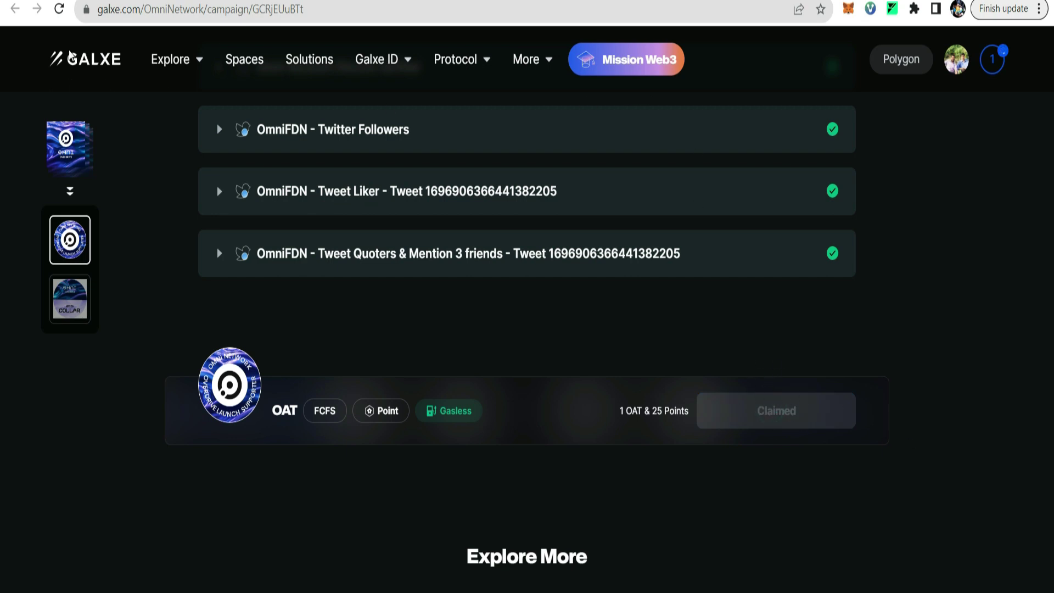
pyautogui.hotkey('ctrl', 'Tab')
pyautogui.hotkey('ctrl', 'Tab')
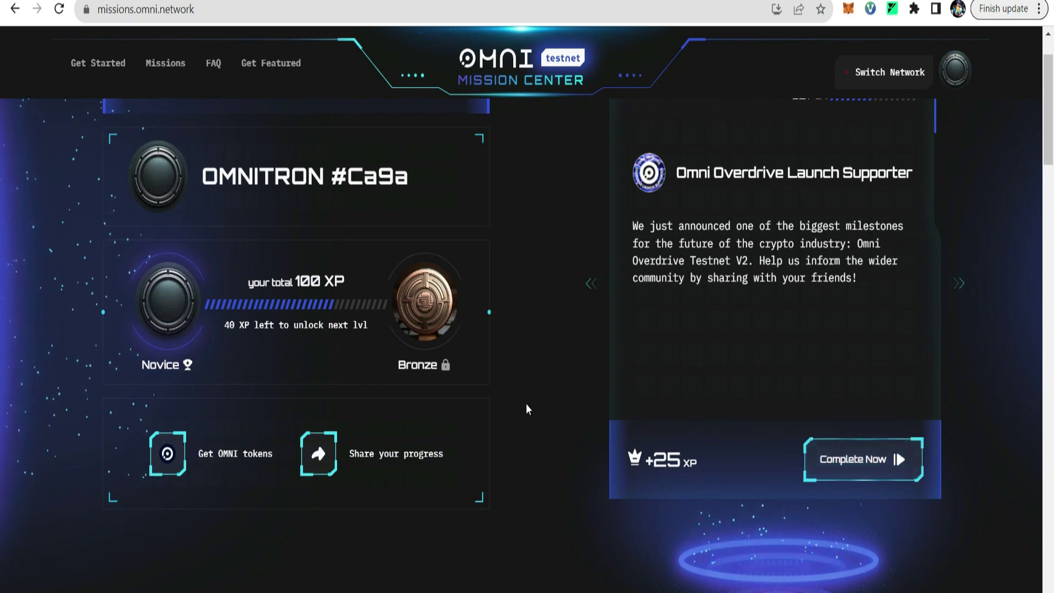
pyautogui.scroll(-5, 528, 425)
pyautogui.scroll(-4, 525, 427)
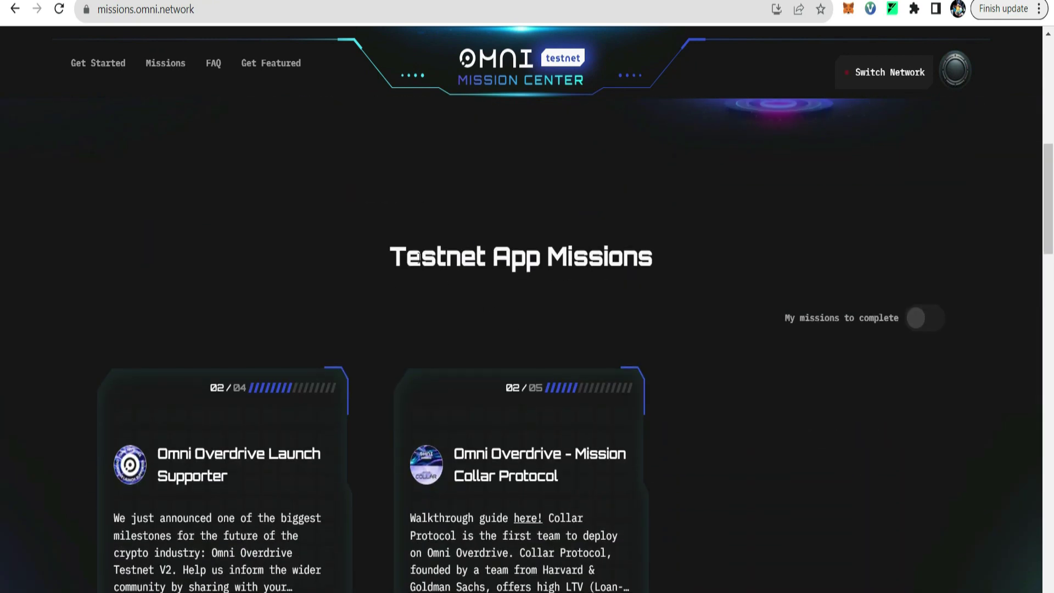
pyautogui.tripleClick(594, 255)
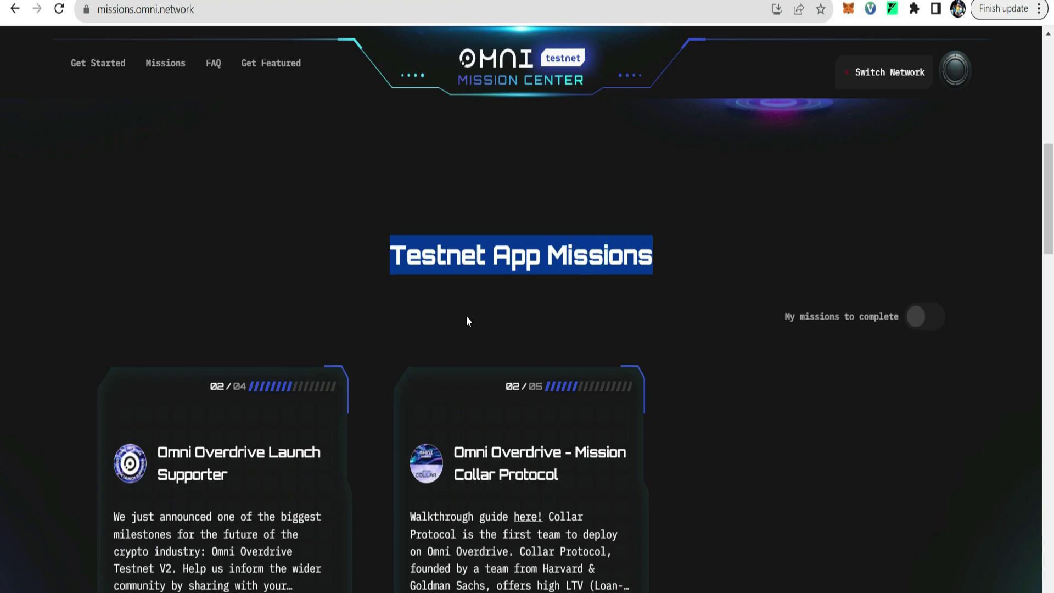
pyautogui.scroll(-4, 466, 316)
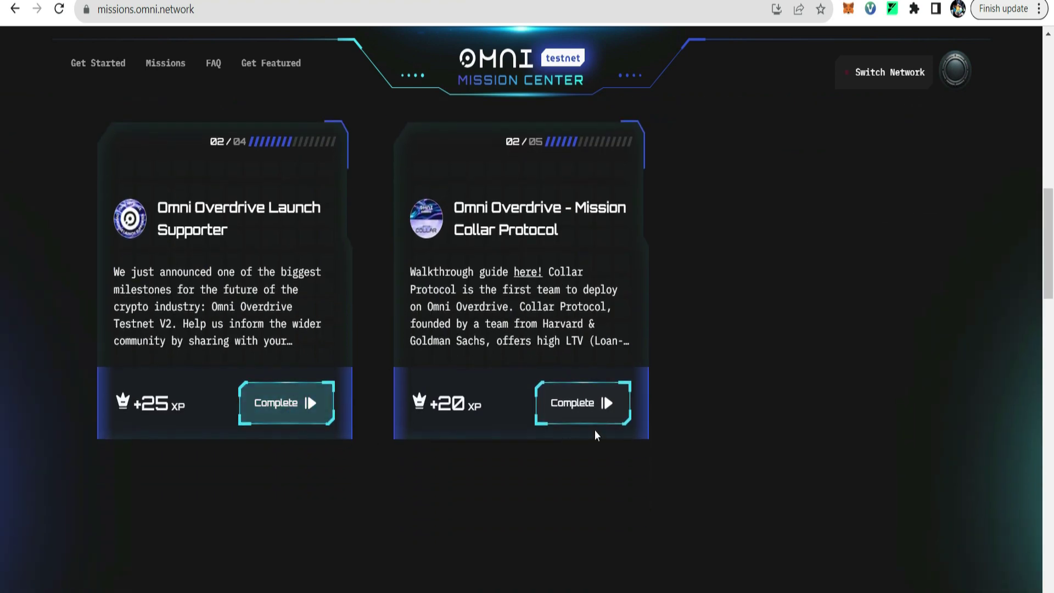
pyautogui.click(289, 416)
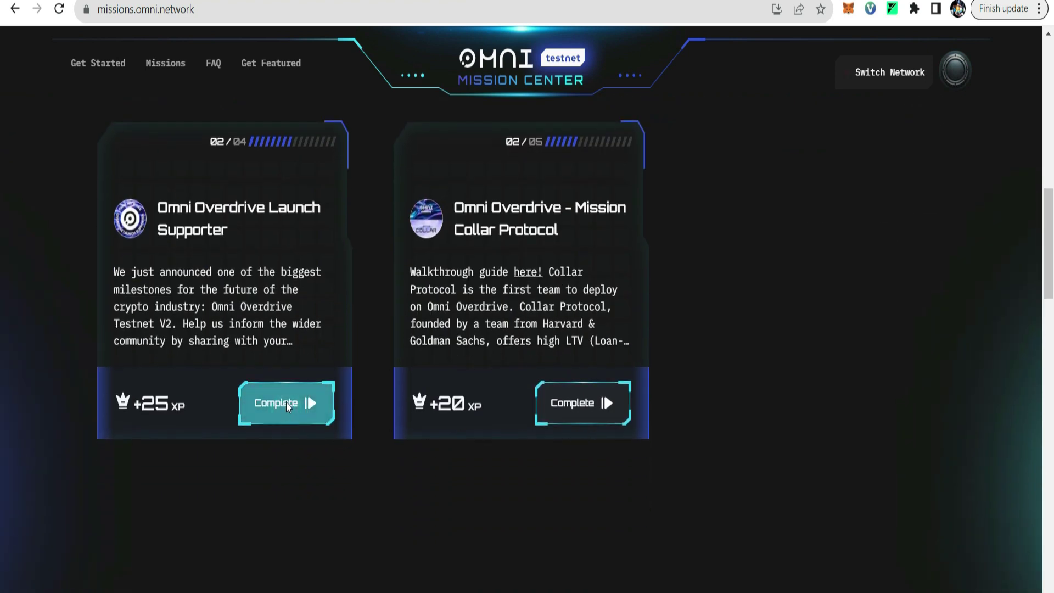
pyautogui.tripleClick(406, 193)
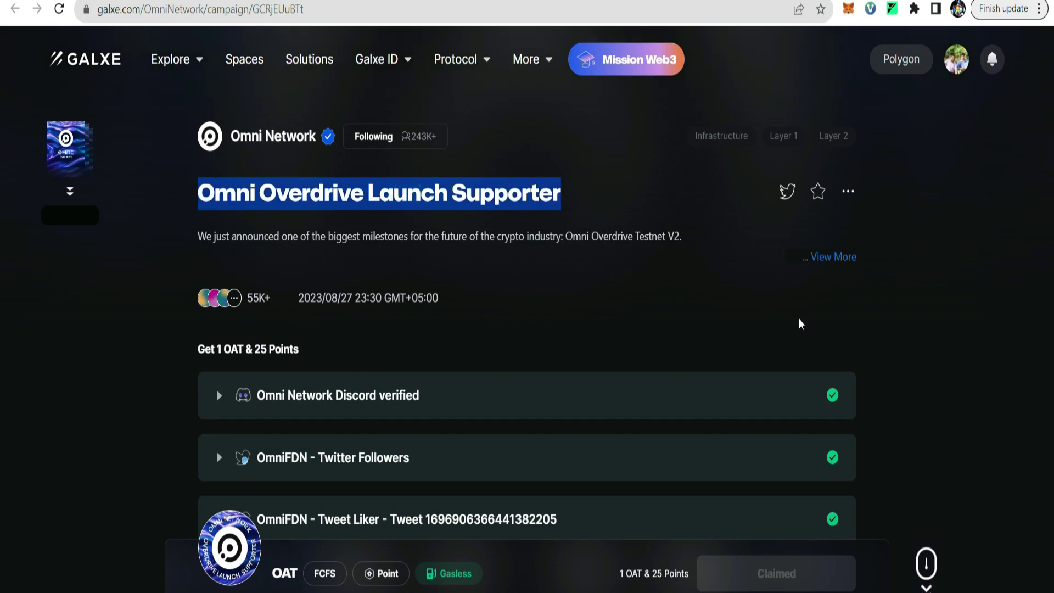
pyautogui.scroll(-3, 802, 324)
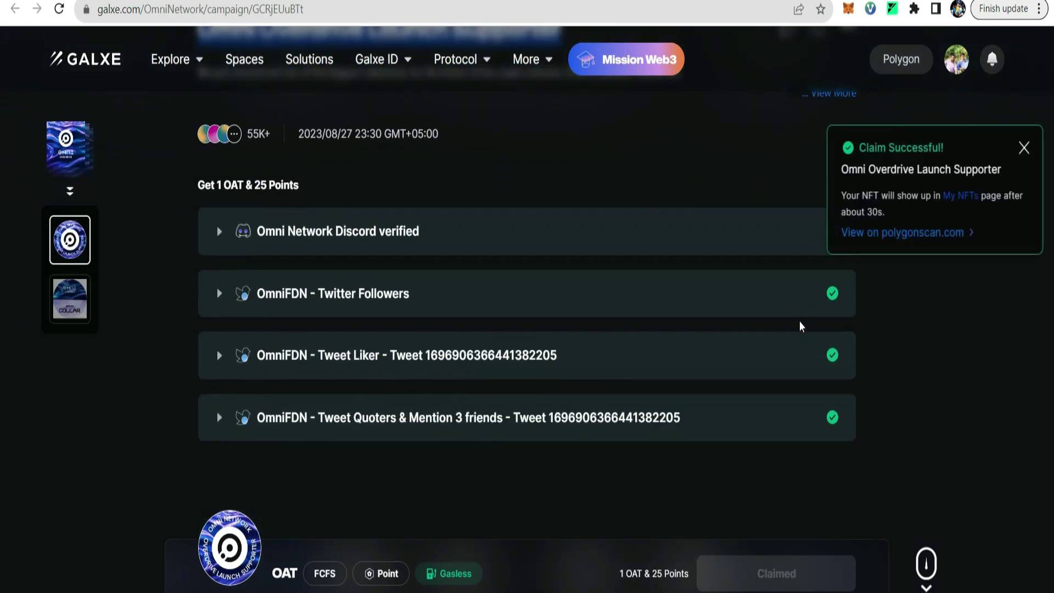
pyautogui.scroll(3, 800, 325)
pyautogui.scroll(-3, 704, 337)
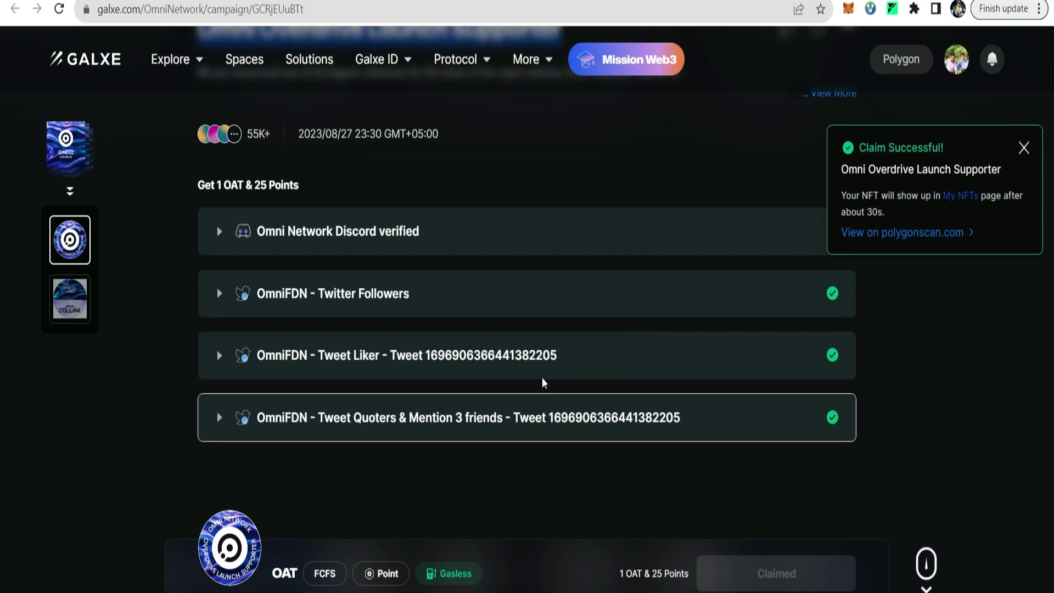
pyautogui.scroll(3, 337, 215)
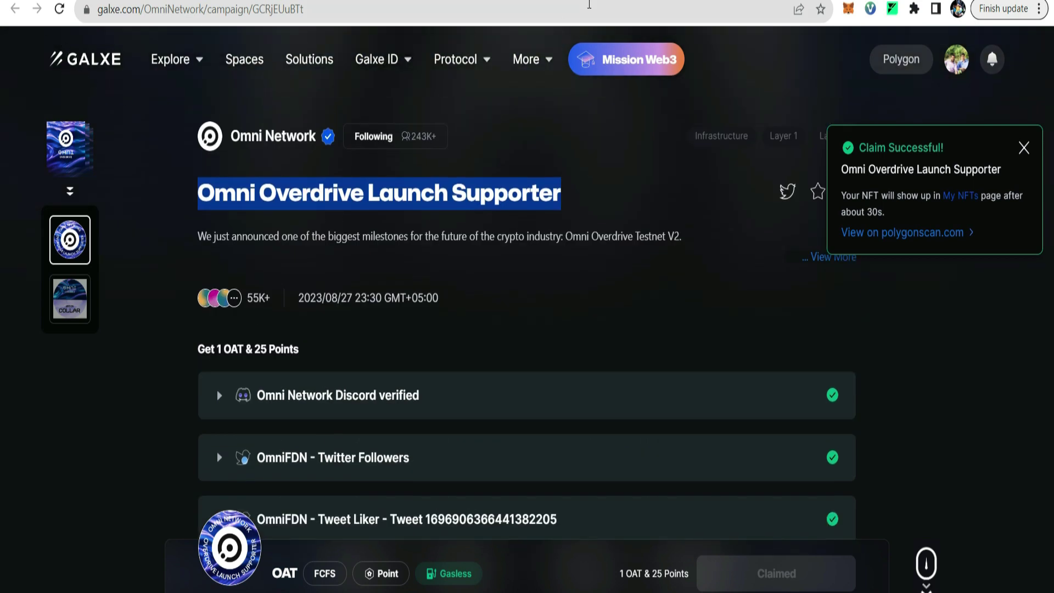
pyautogui.hotkey('ctrl', 'Tab')
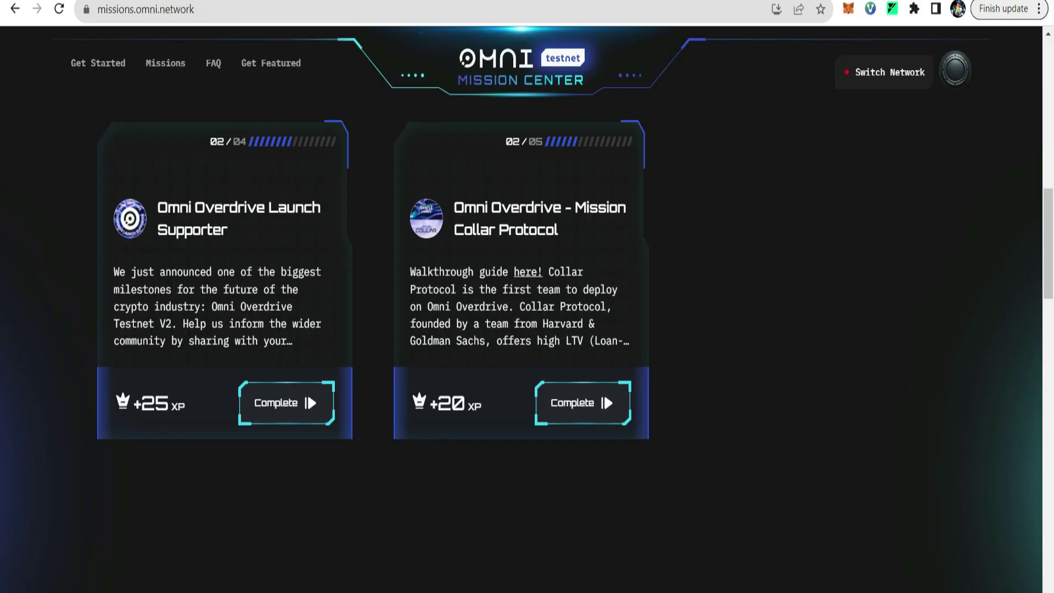
# In the Collar Protocol mission, post the quote tweet and verify the Tweet Quoters task.
pyautogui.click(576, 403)
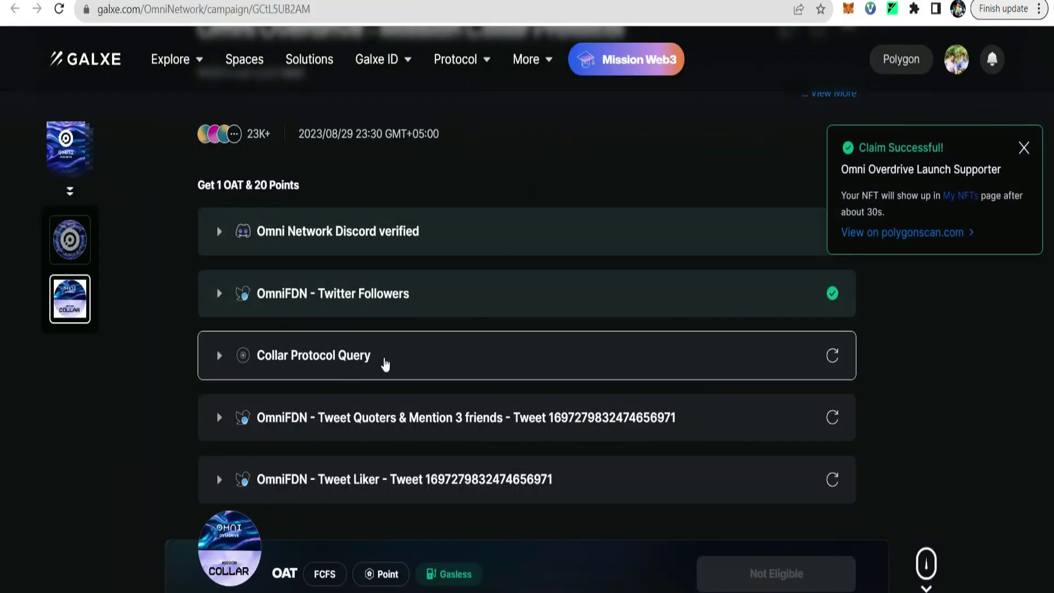
pyautogui.click(219, 362)
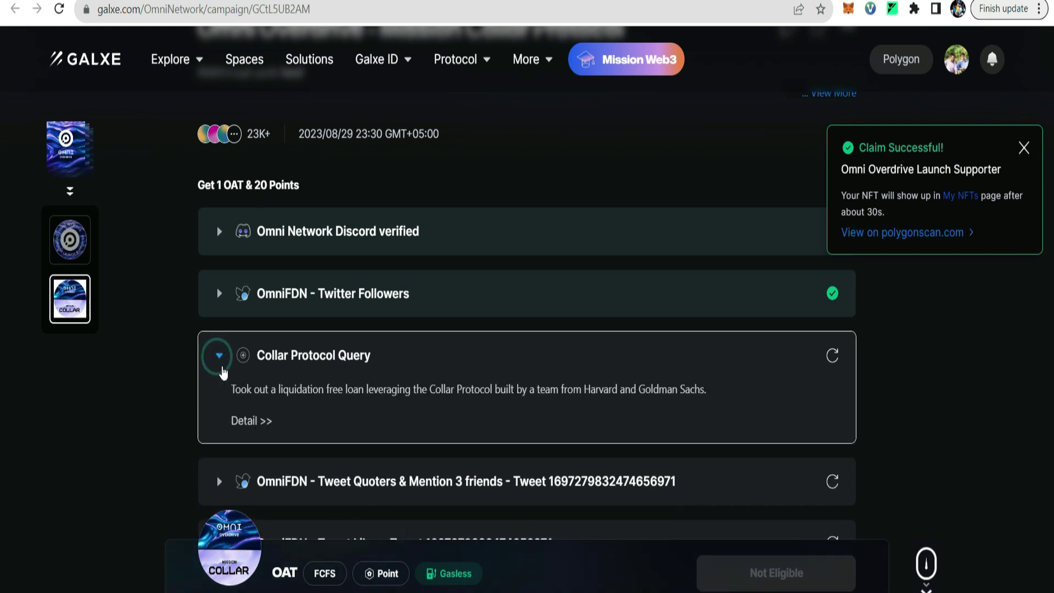
pyautogui.click(248, 423)
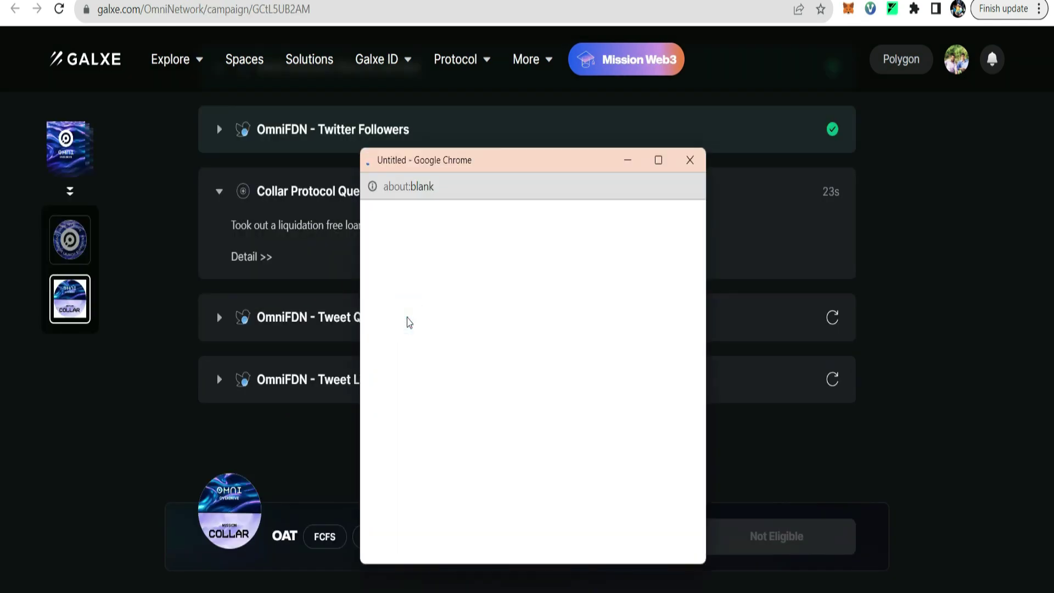
pyautogui.hotkey('ctrl', 'Return')
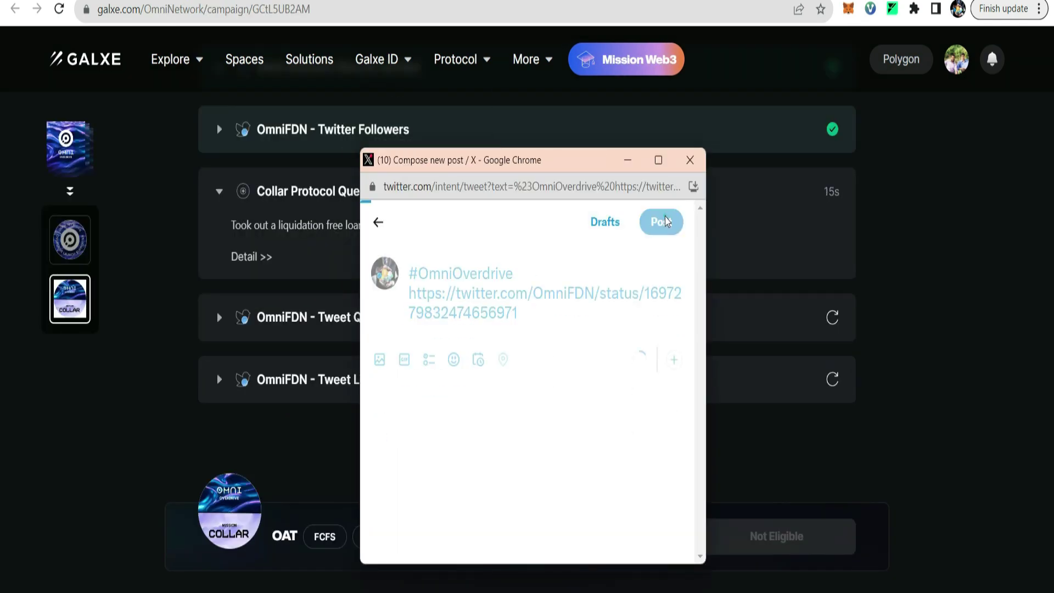
pyautogui.click(691, 161)
pyautogui.click(833, 320)
# Like the Omni Network announcement tweet and verify the Tweet Liker task.
pyautogui.click(333, 403)
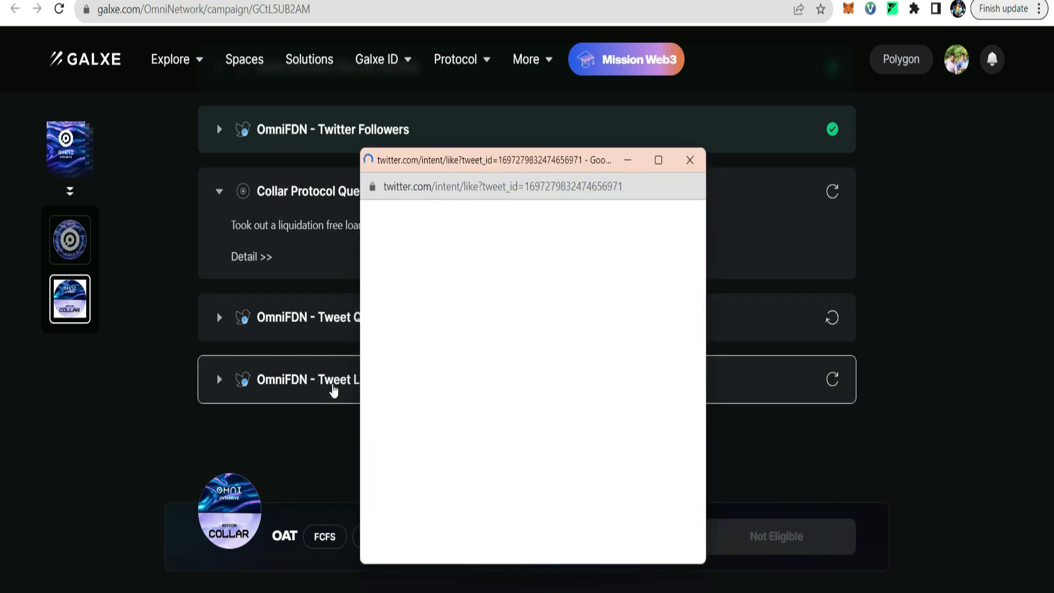
pyautogui.click(552, 416)
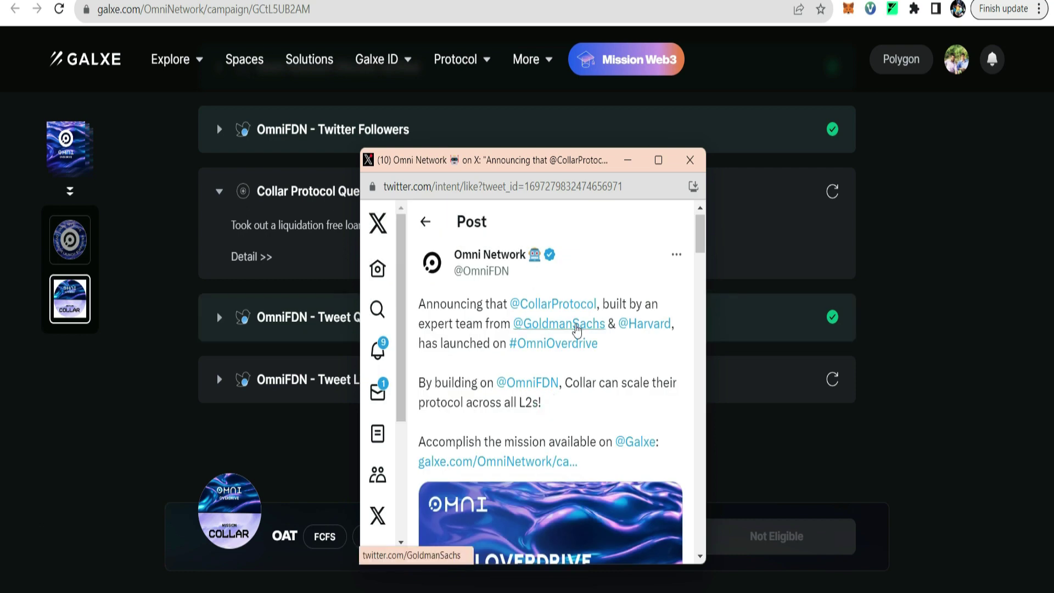
pyautogui.click(831, 381)
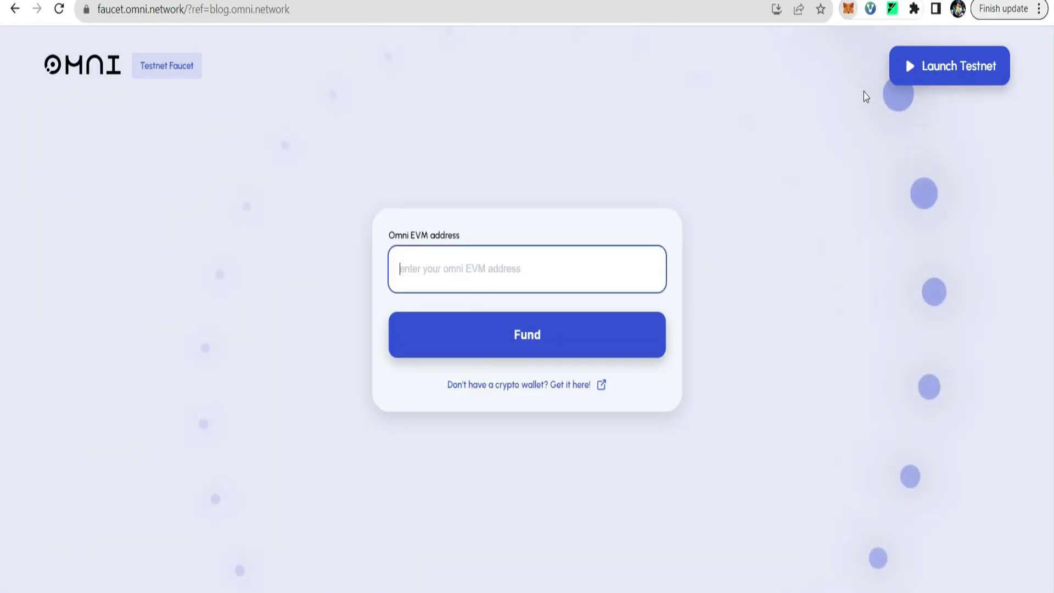
# Paste the MetaMask wallet address into the Omni EVM address field and request faucet funds.
pyautogui.click(849, 16)
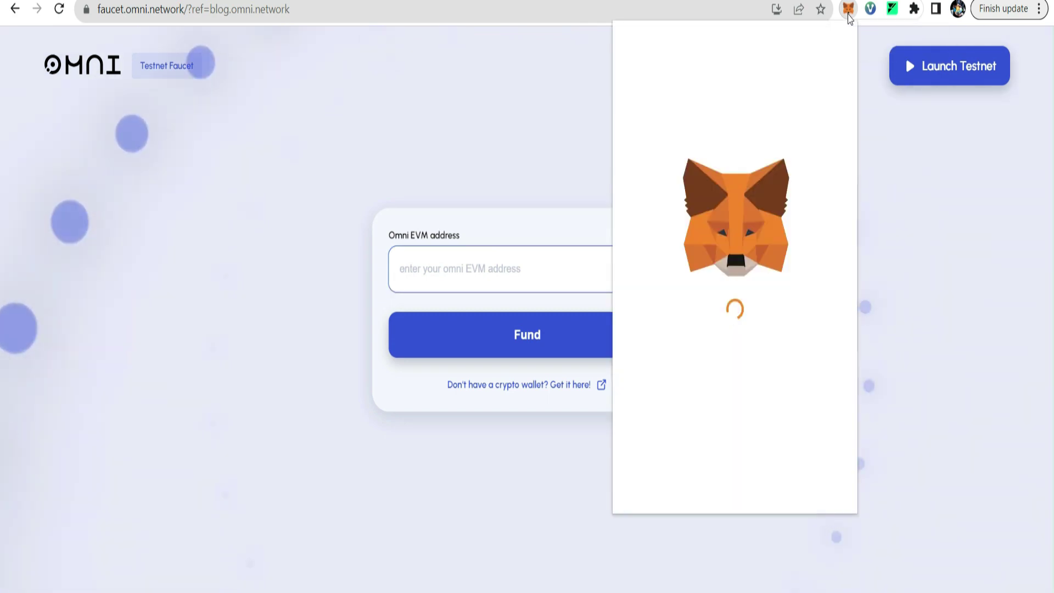
pyautogui.click(763, 102)
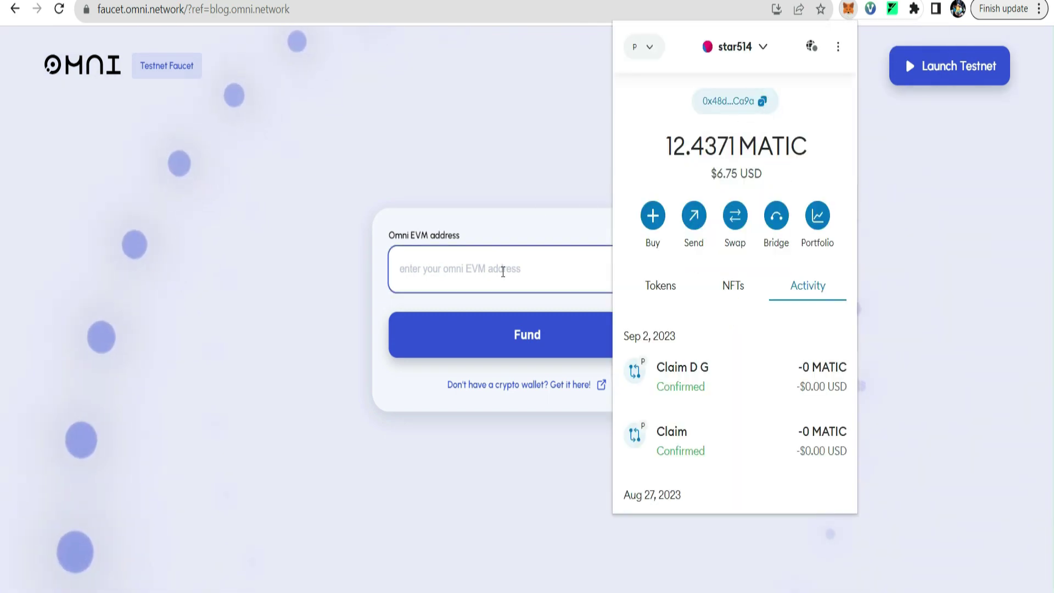
pyautogui.rightClick(501, 272)
pyautogui.click(566, 404)
pyautogui.hotkey('ctrl', 'v')
pyautogui.click(506, 338)
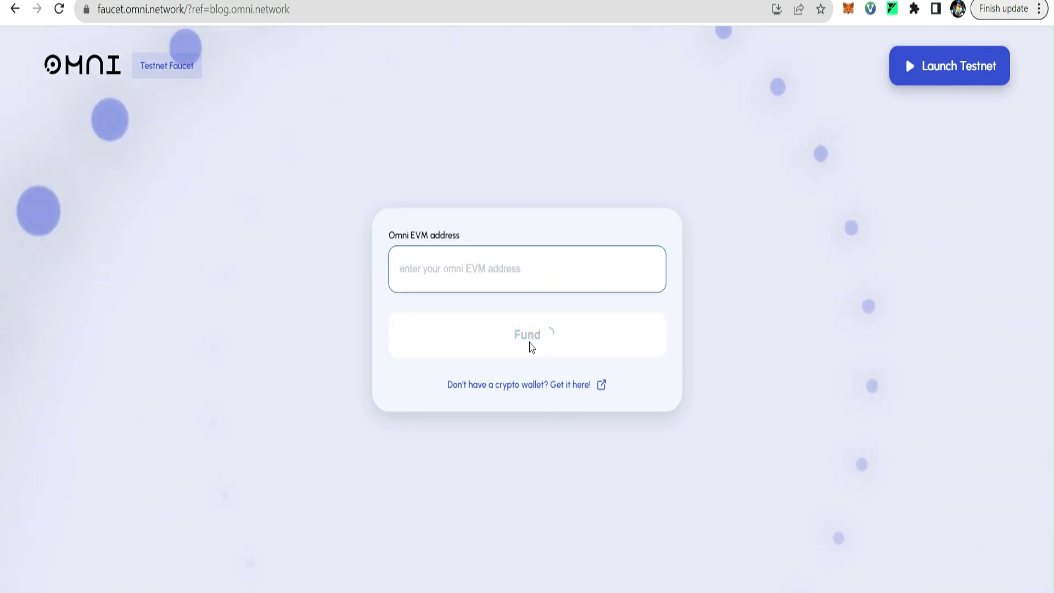
# Paste the address again and re-request funds to receive the four rollup gas tokens.
pyautogui.scroll(-1, 566, 443)
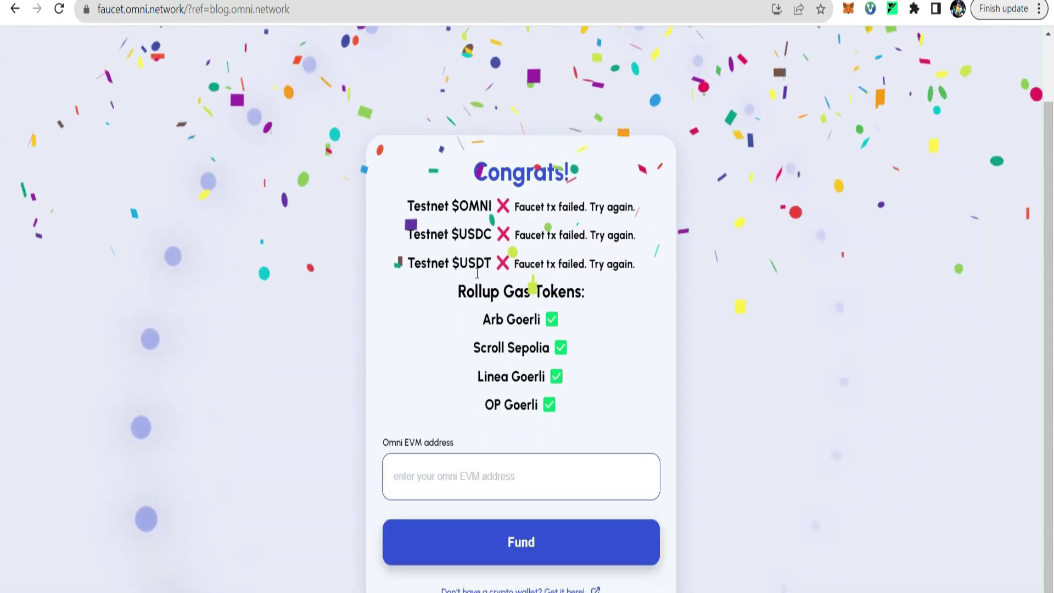
pyautogui.rightClick(503, 480)
pyautogui.click(565, 526)
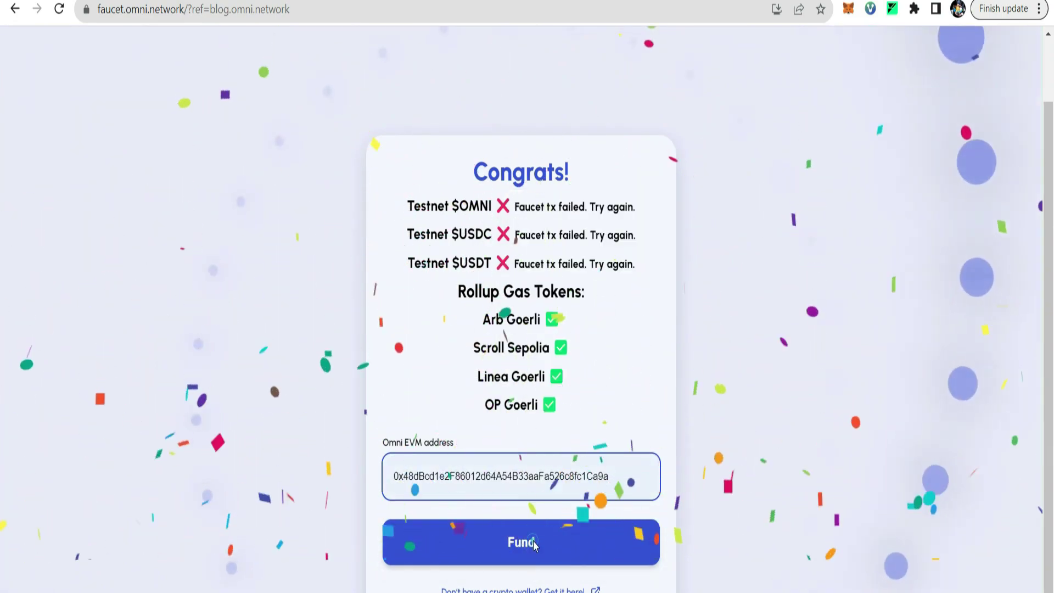
pyautogui.click(532, 540)
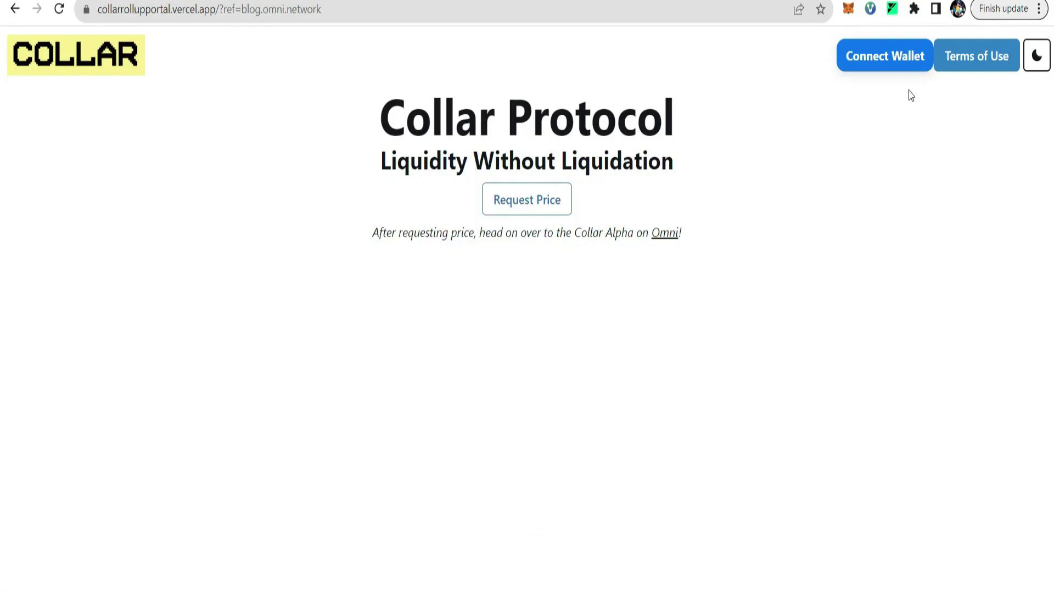
pyautogui.click(890, 57)
# Connect MetaMask to Collar Protocol and switch the wallet to Arbitrum Goerli.
pyautogui.click(476, 240)
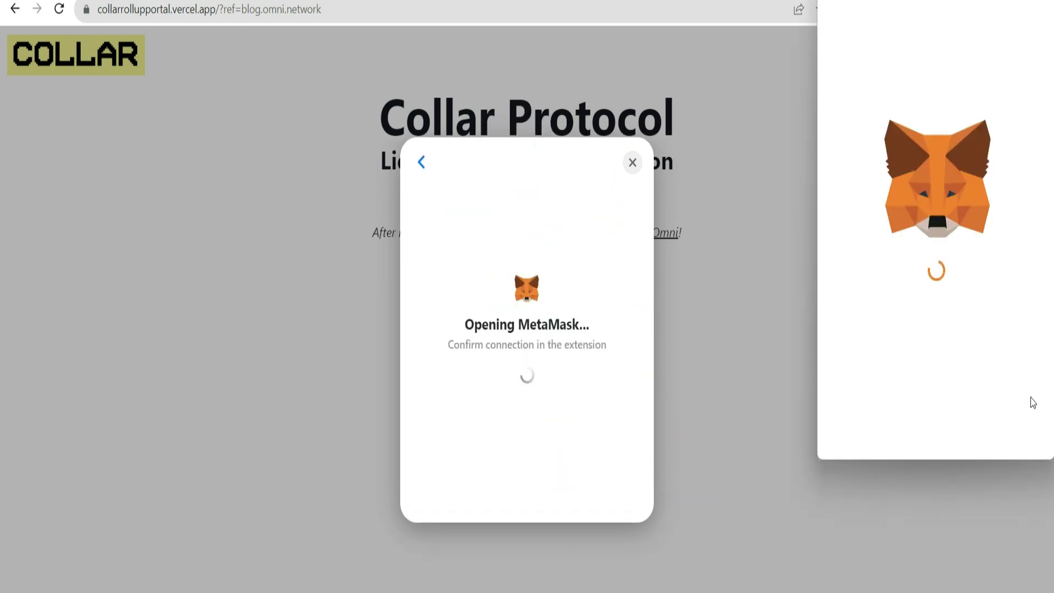
pyautogui.click(1032, 433)
pyautogui.click(1009, 430)
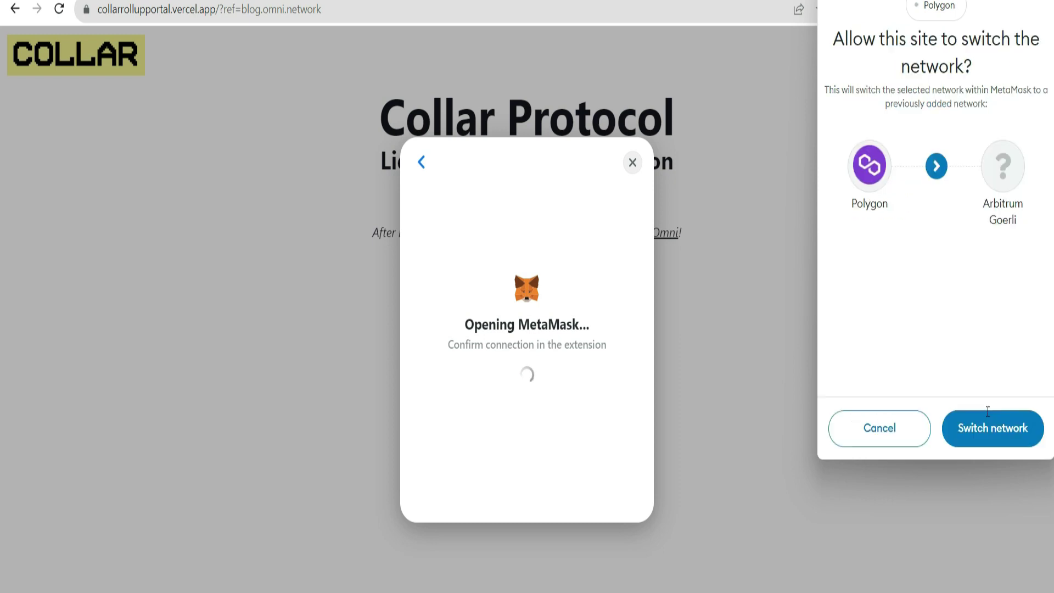
pyautogui.click(996, 444)
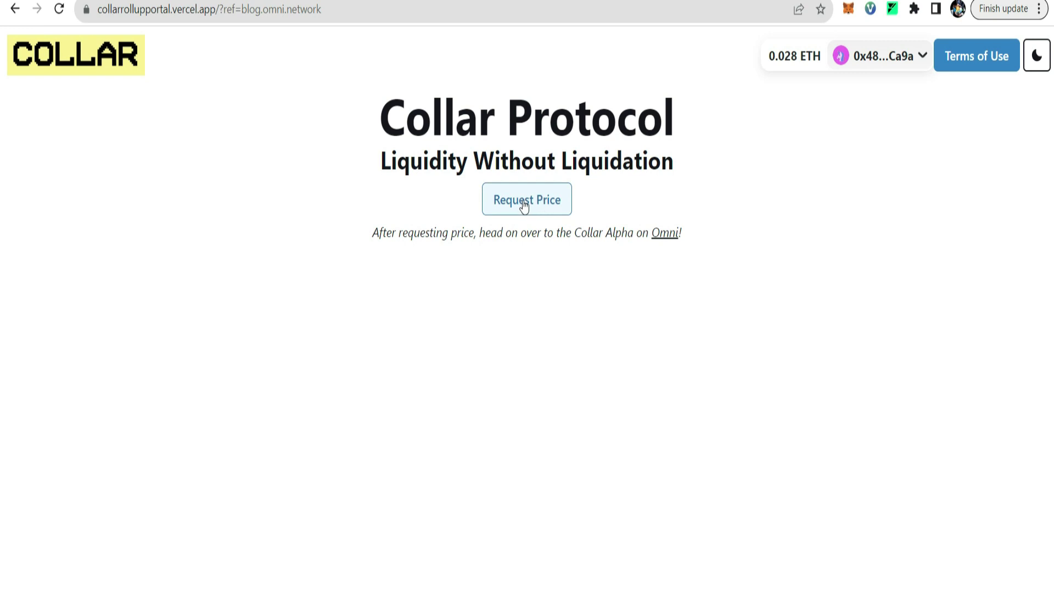
# Submit and confirm the Request Price transaction, then follow the link to Collar Alpha on Omni.
pyautogui.click(523, 206)
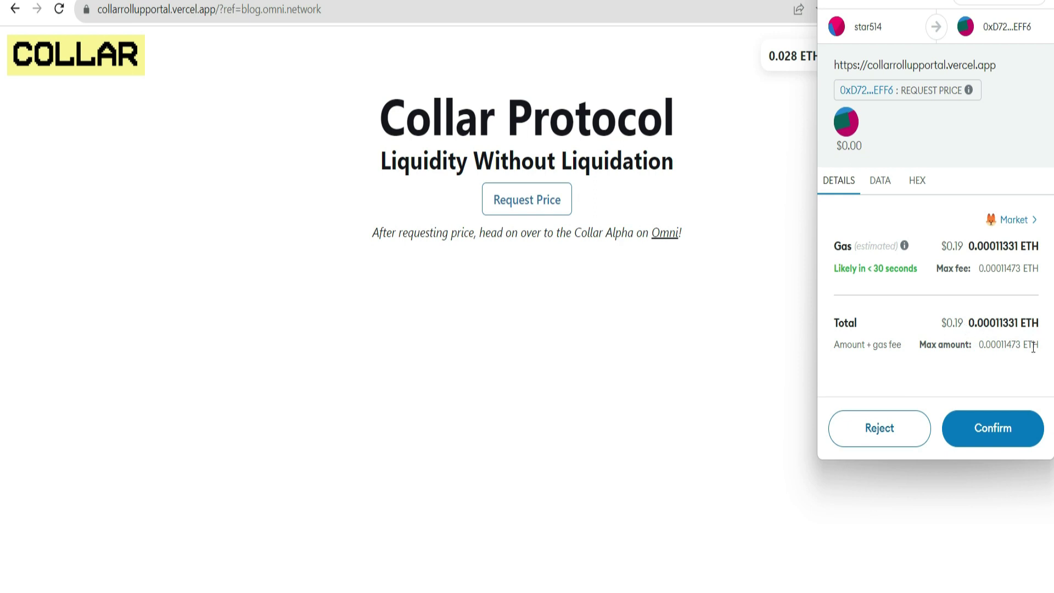
pyautogui.click(1019, 427)
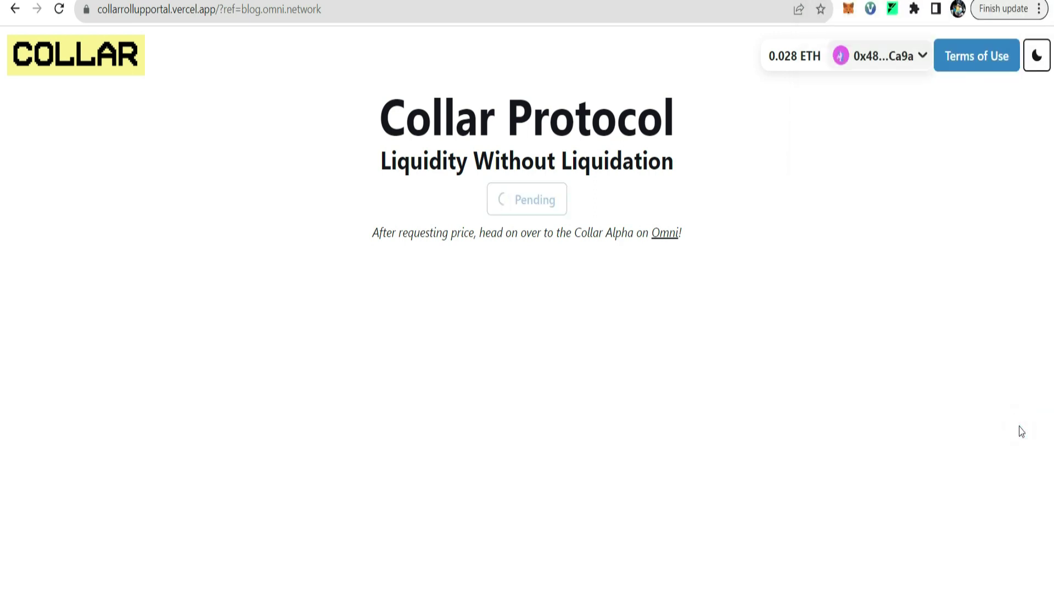
pyautogui.click(667, 233)
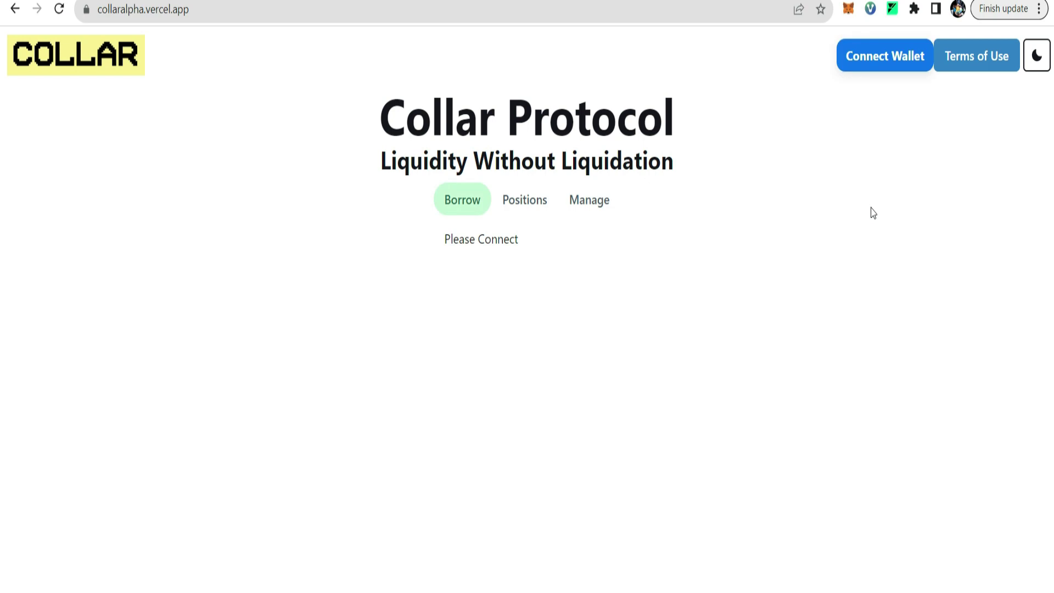
# Connect MetaMask to Collar Alpha, add the Omni network and switch to it, showing 5 OMNI.
pyautogui.click(899, 70)
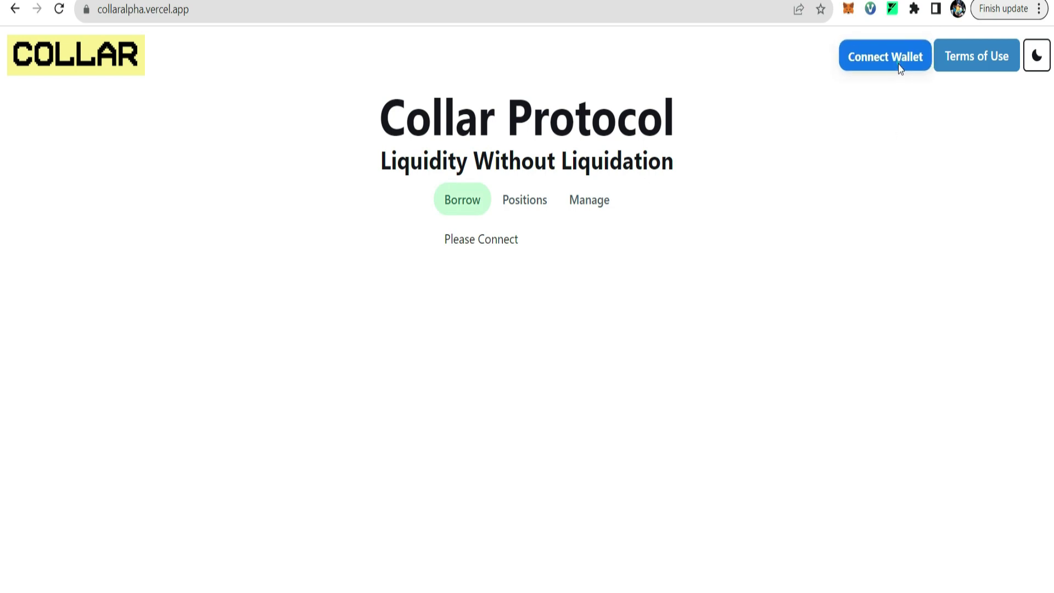
pyautogui.click(488, 247)
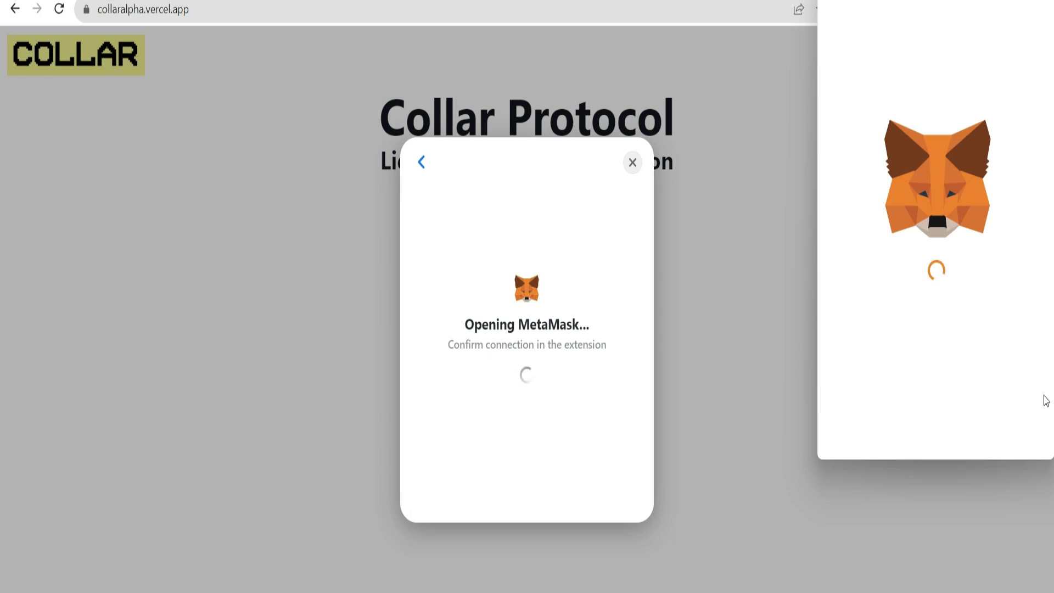
pyautogui.click(998, 431)
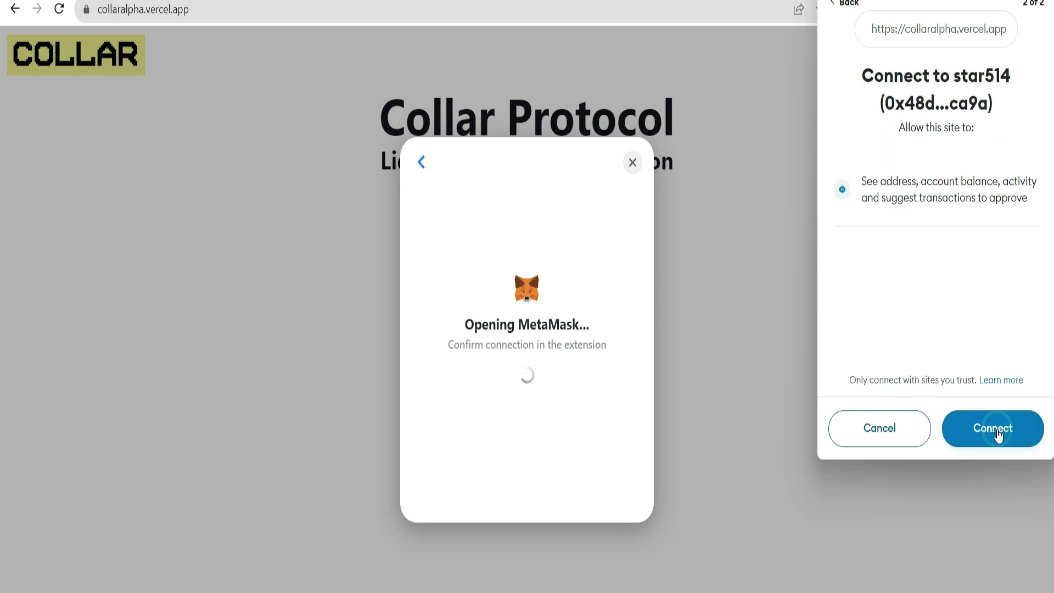
pyautogui.click(998, 436)
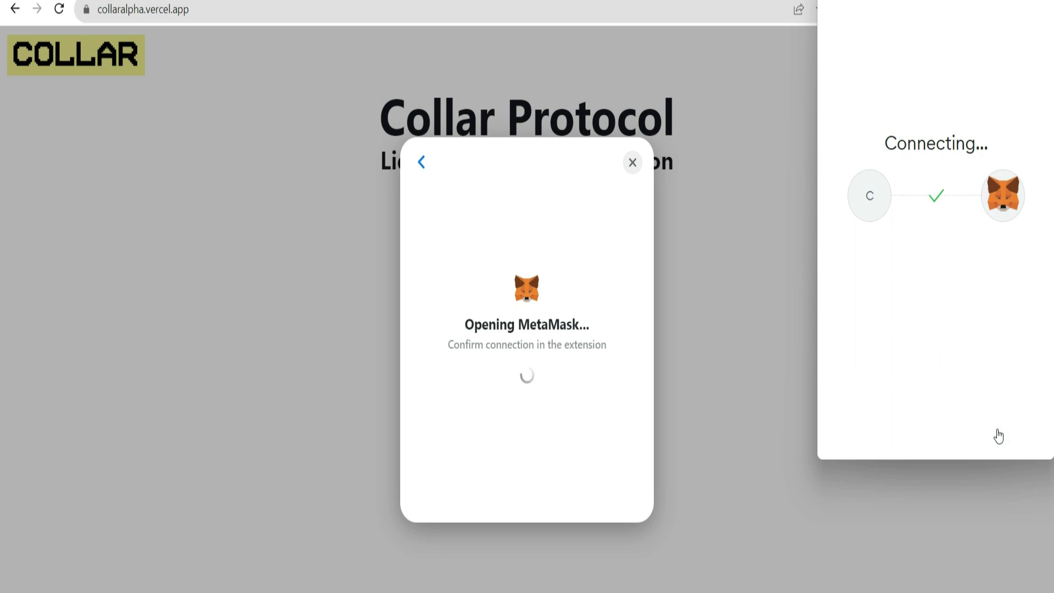
pyautogui.scroll(-2, 1009, 415)
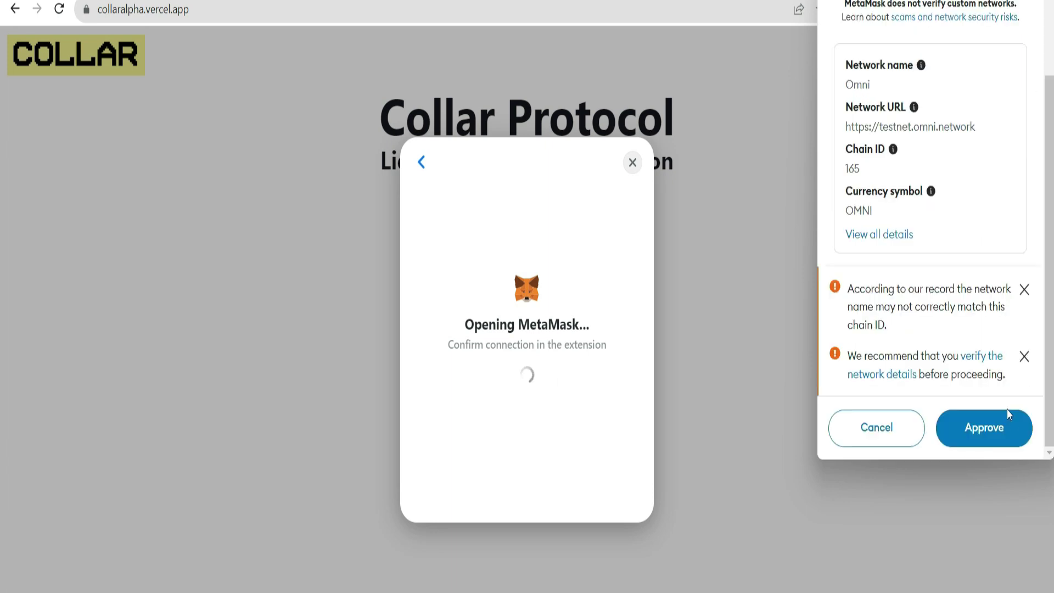
pyautogui.click(994, 439)
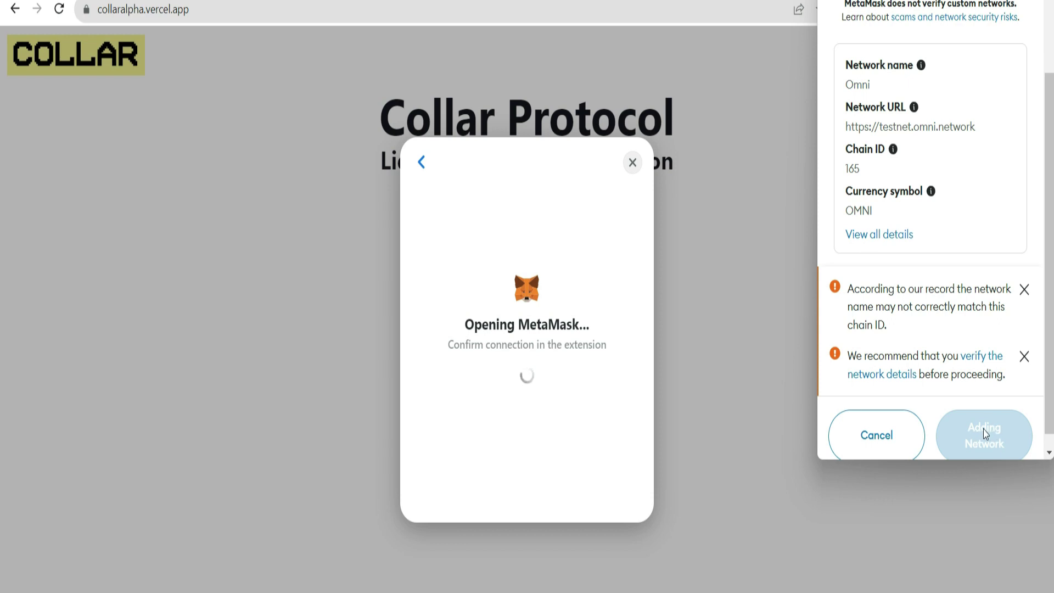
pyautogui.click(984, 434)
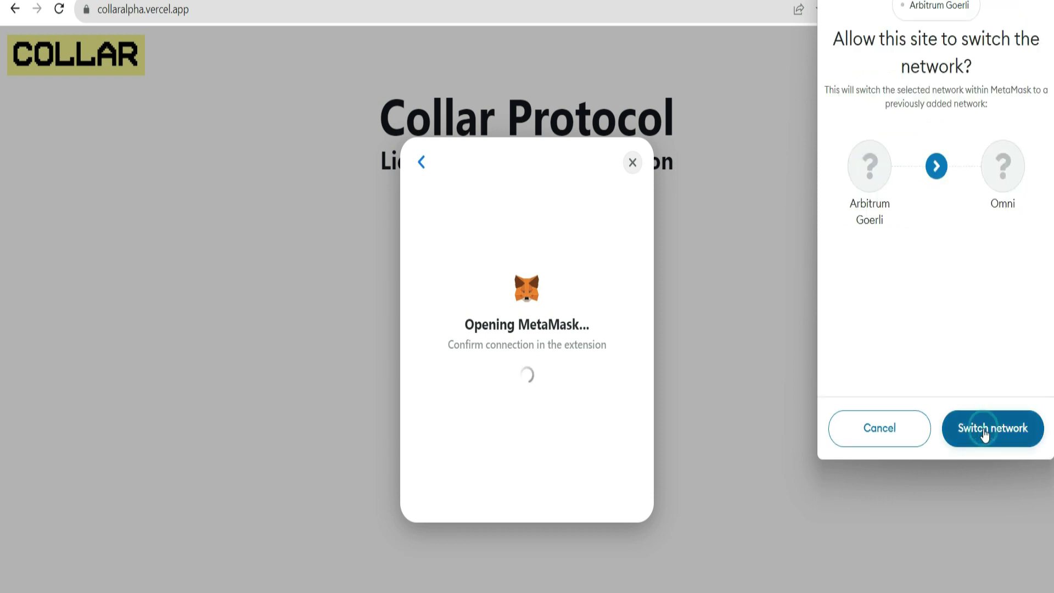
pyautogui.click(984, 408)
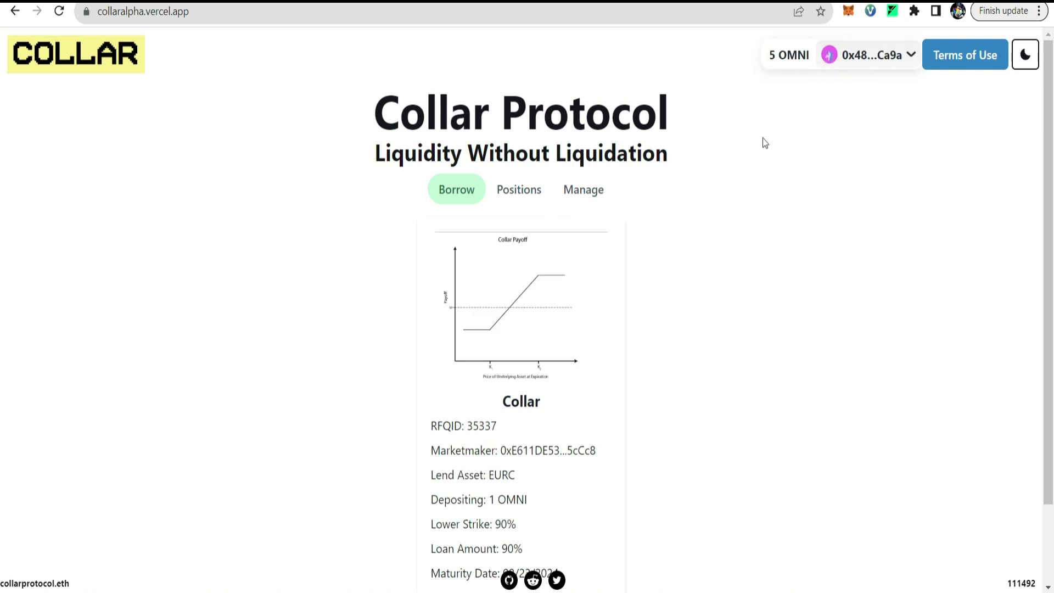
# Accept the collar quote and confirm the 1 OMNI vault-opening transaction in MetaMask.
pyautogui.scroll(-2, 590, 321)
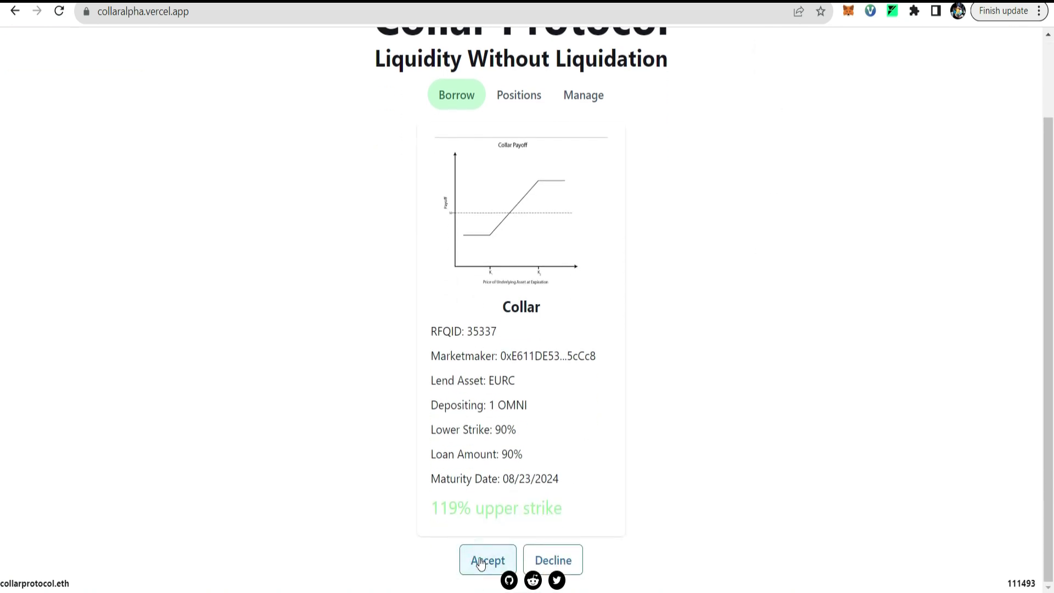
pyautogui.click(480, 561)
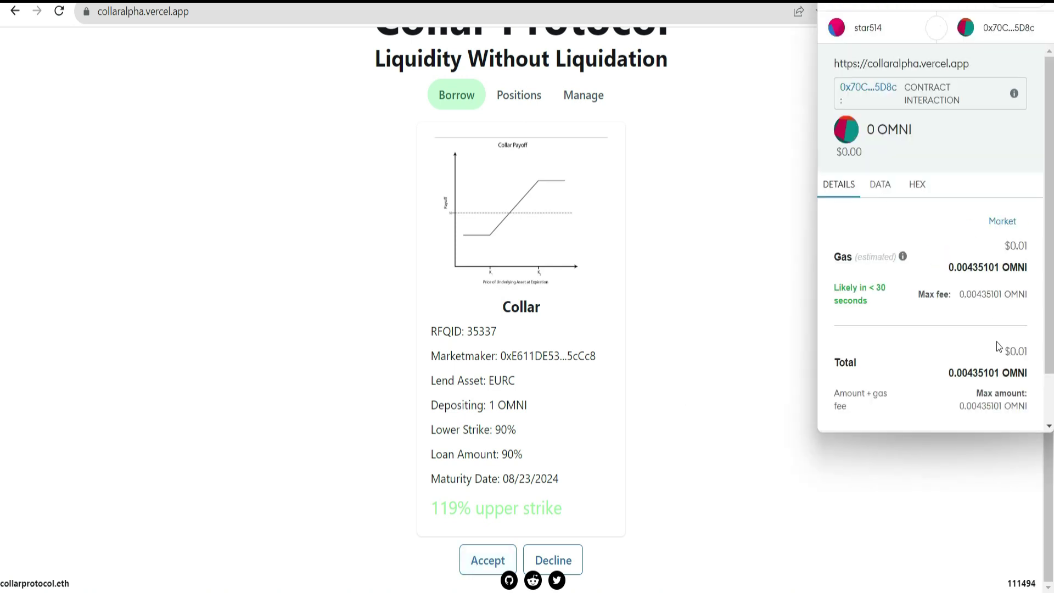
pyautogui.scroll(-2, 994, 346)
pyautogui.click(998, 399)
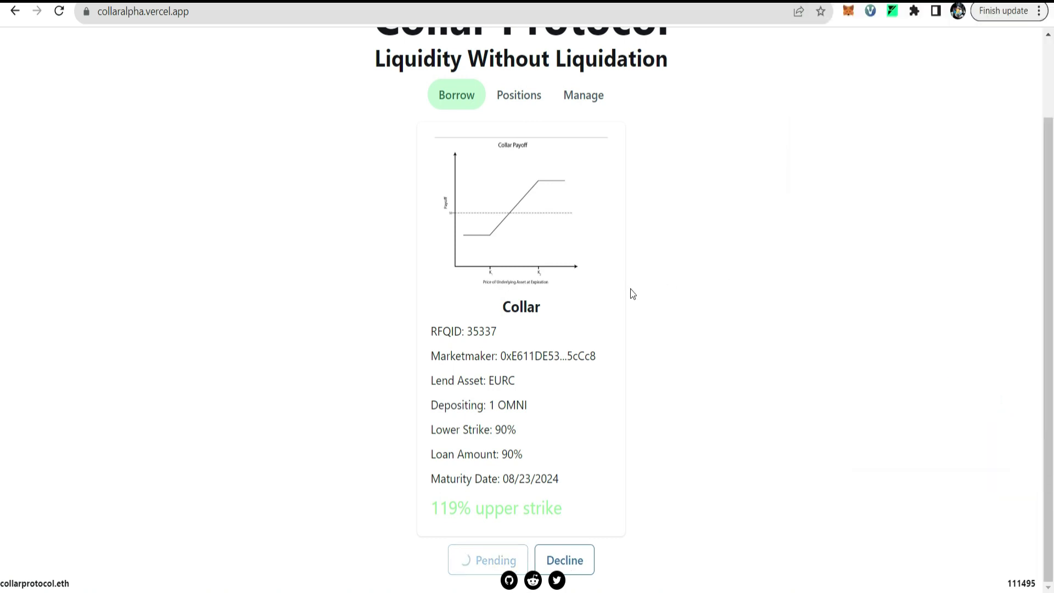
# Check the live 1 OMNI / EURC vault under the Positions tab.
pyautogui.click(522, 192)
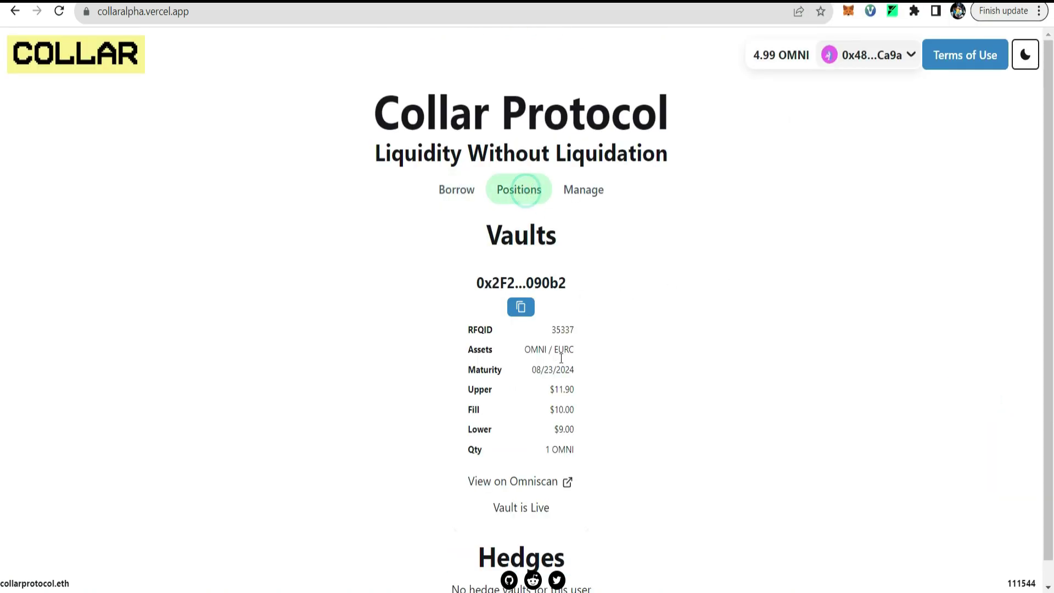
pyautogui.moveTo(468, 329); pyautogui.dragTo(662, 426)
pyautogui.click(652, 385)
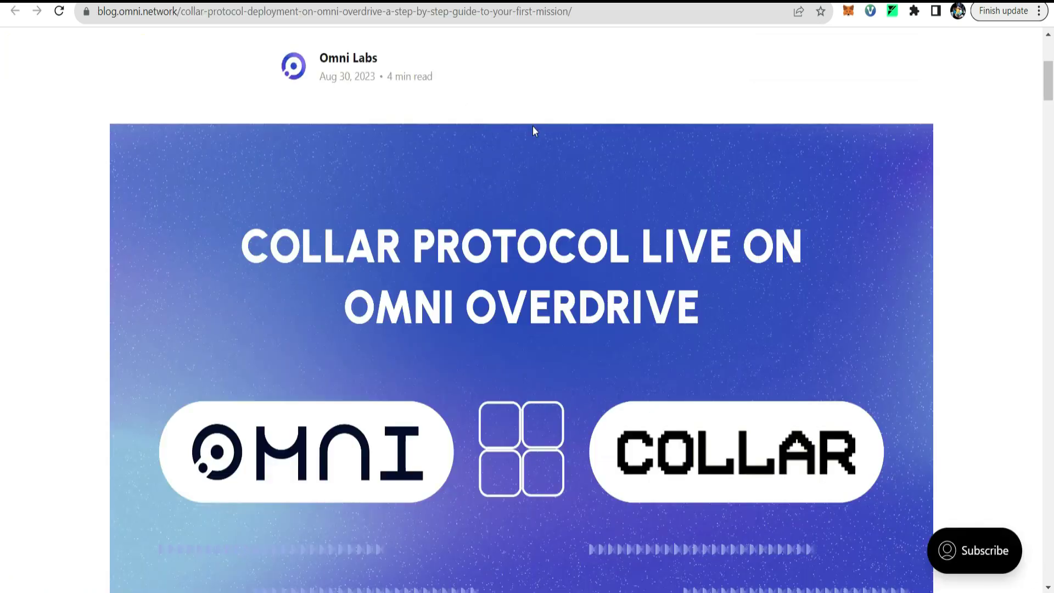